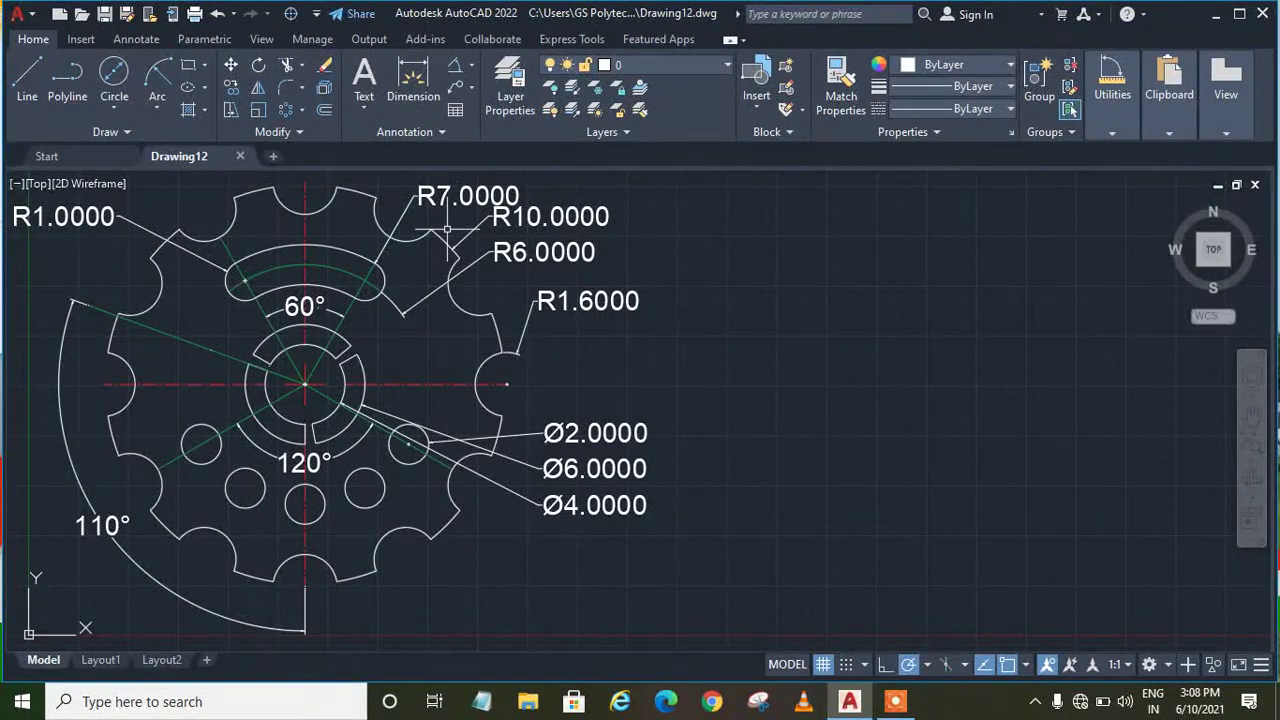
Draw a radius-10 circle to the right of the reference drawing
click(119, 108)
click(135, 143)
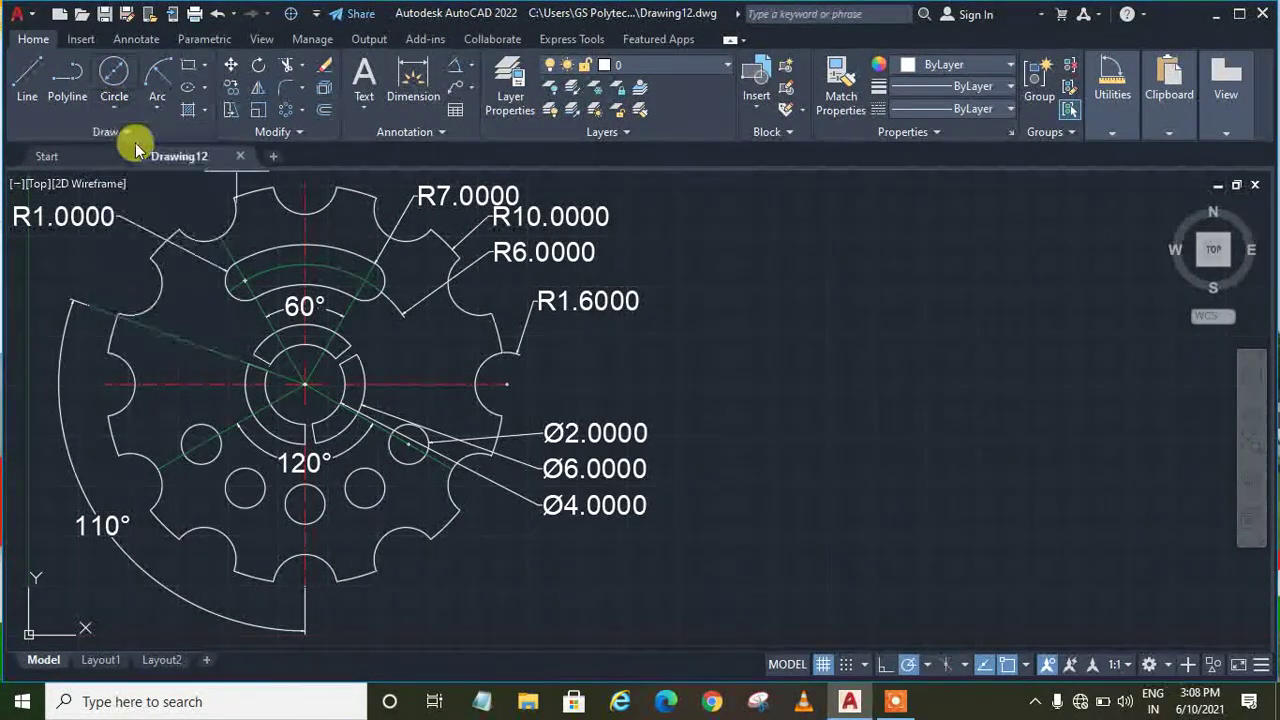
click(925, 384)
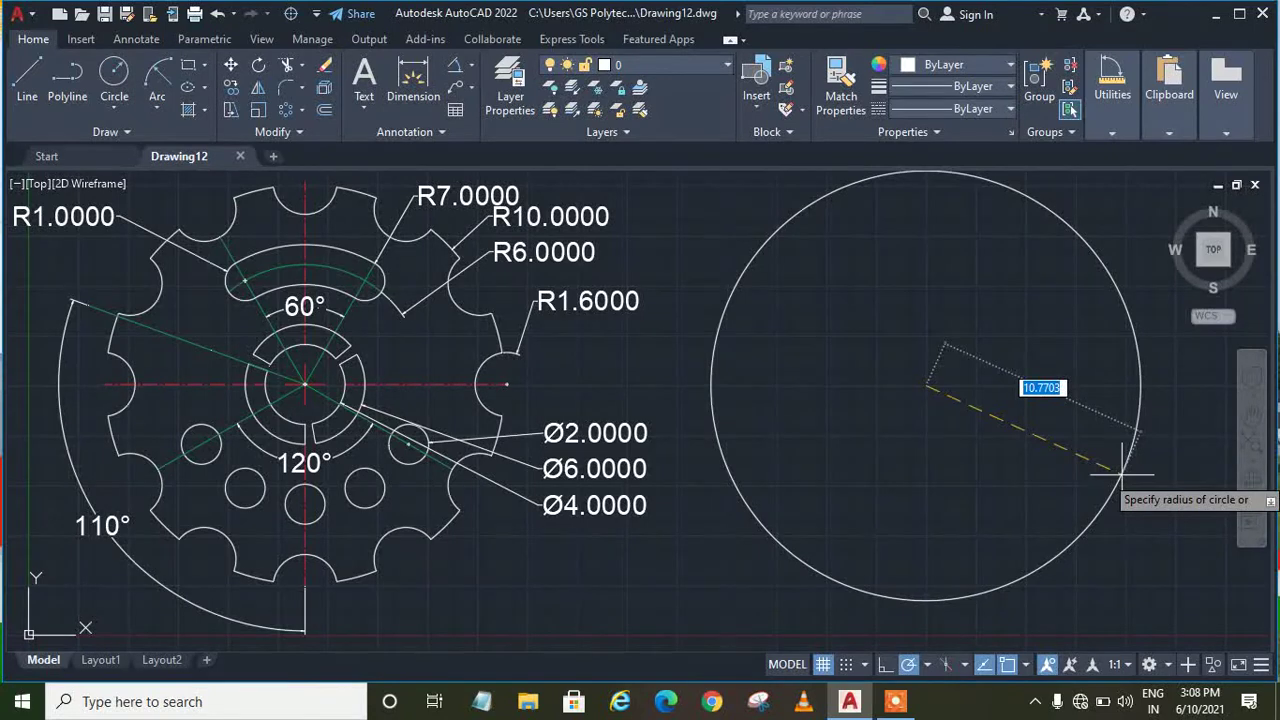
text(10)
key(Return)
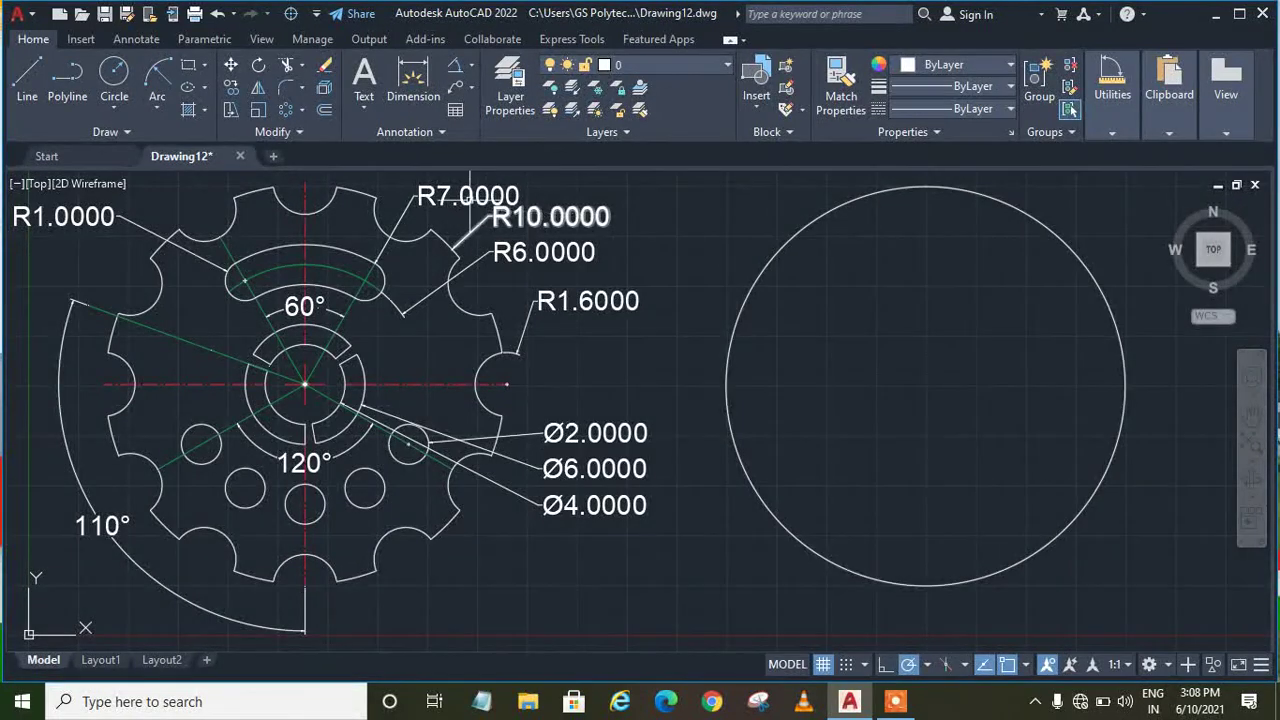
Add concentric circles of radius 7 and 6 at the same centre
click(114, 72)
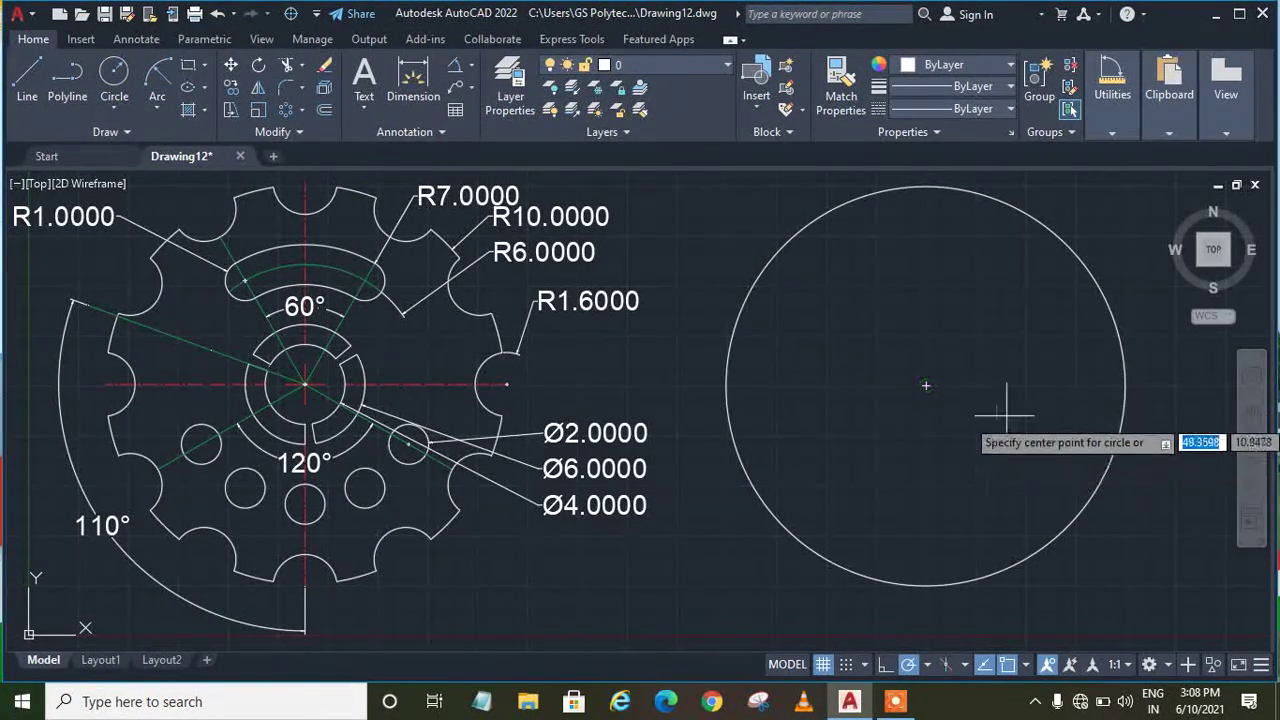
click(926, 386)
text(7)
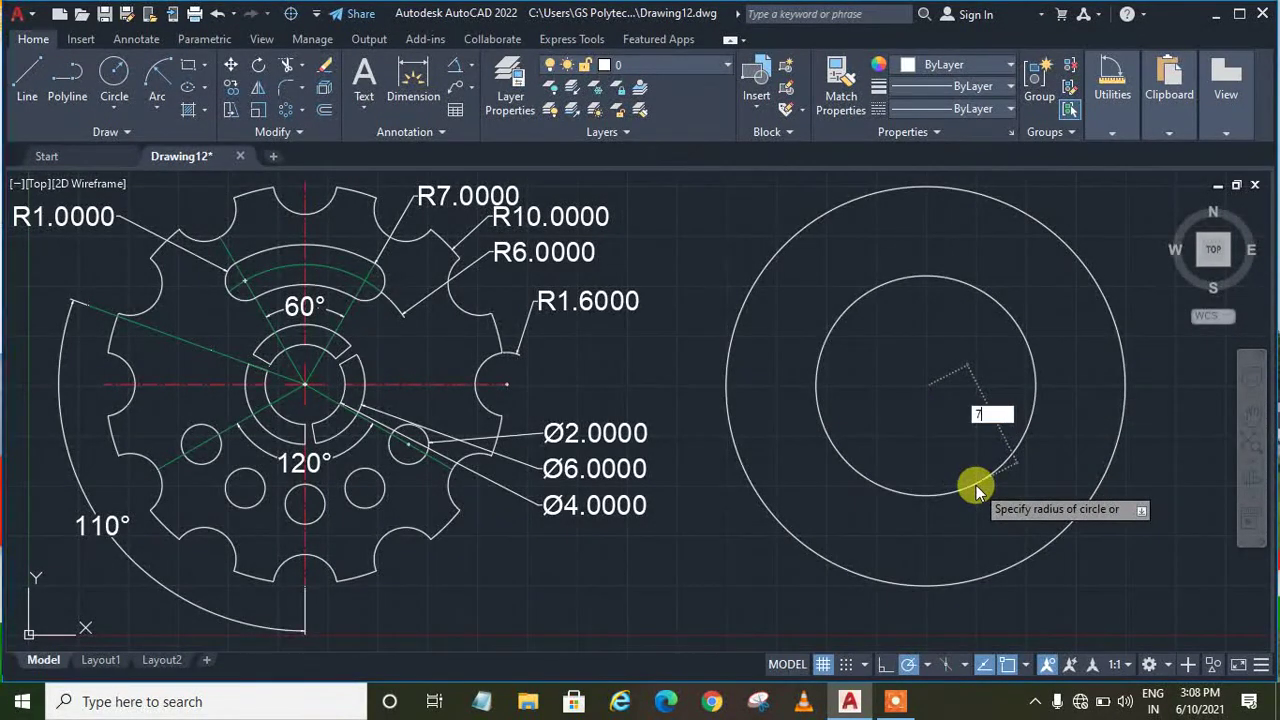
key(Return)
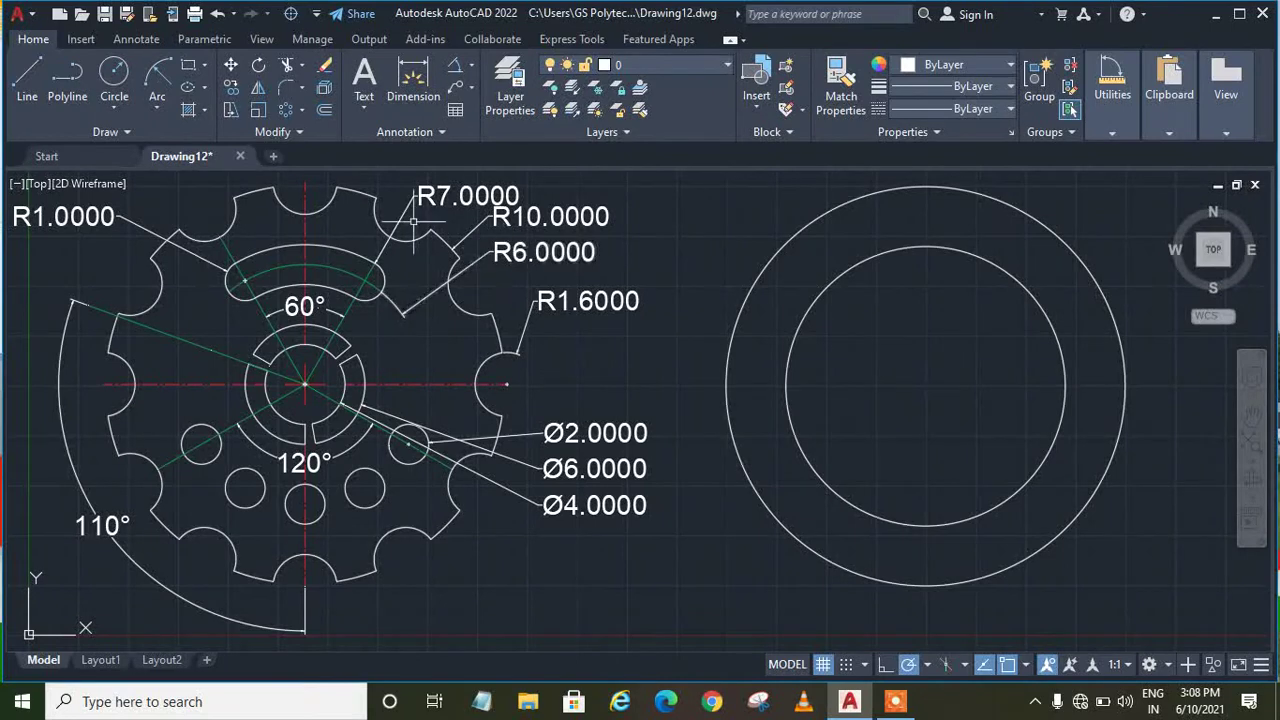
click(114, 72)
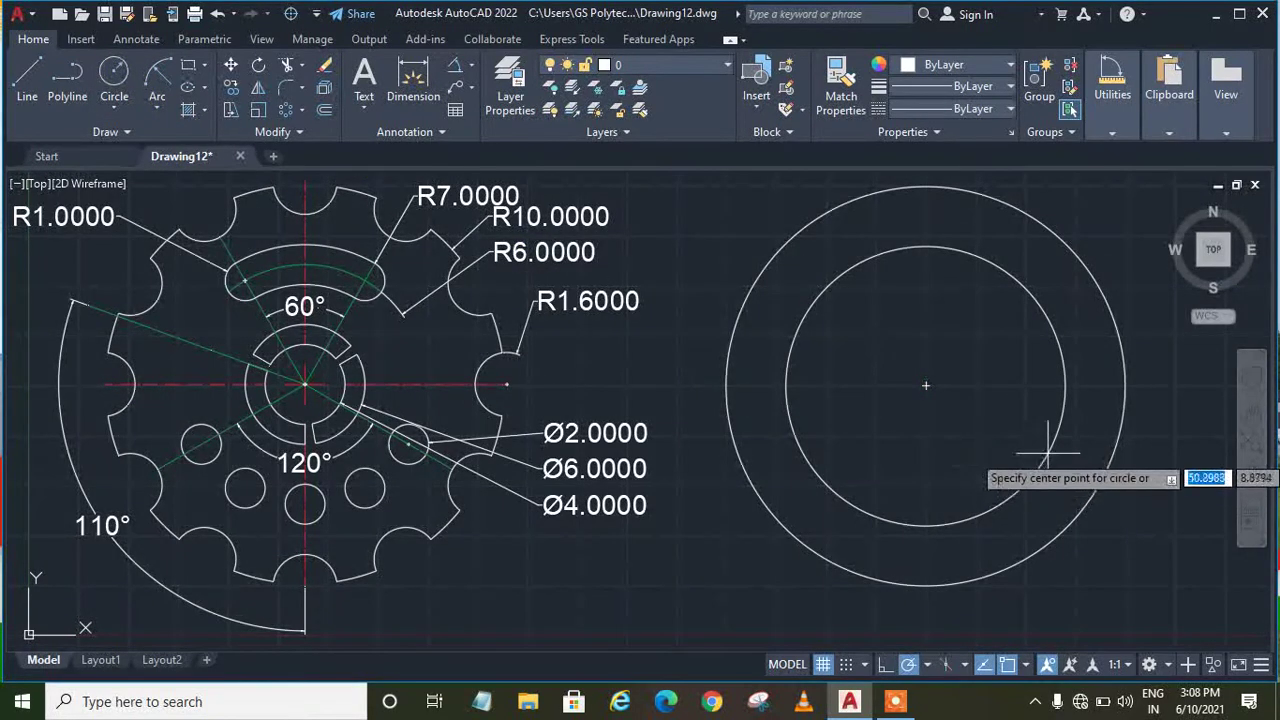
click(926, 385)
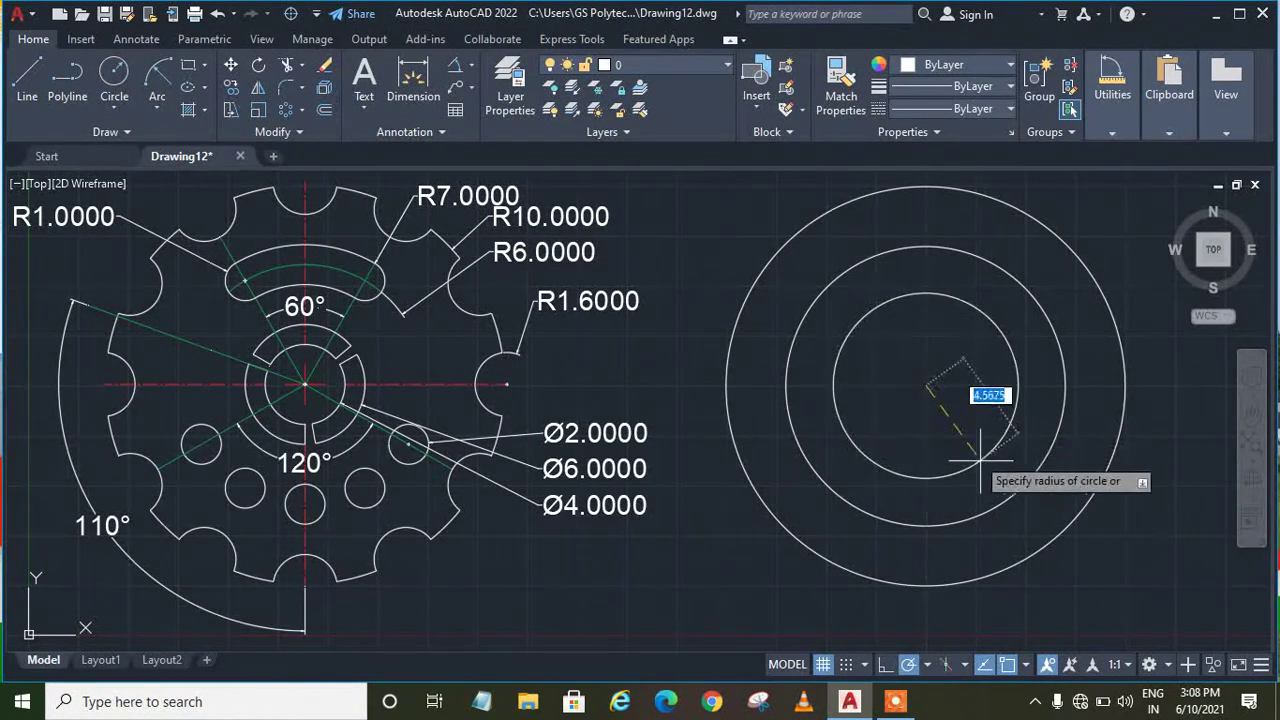
text(6)
key(Return)
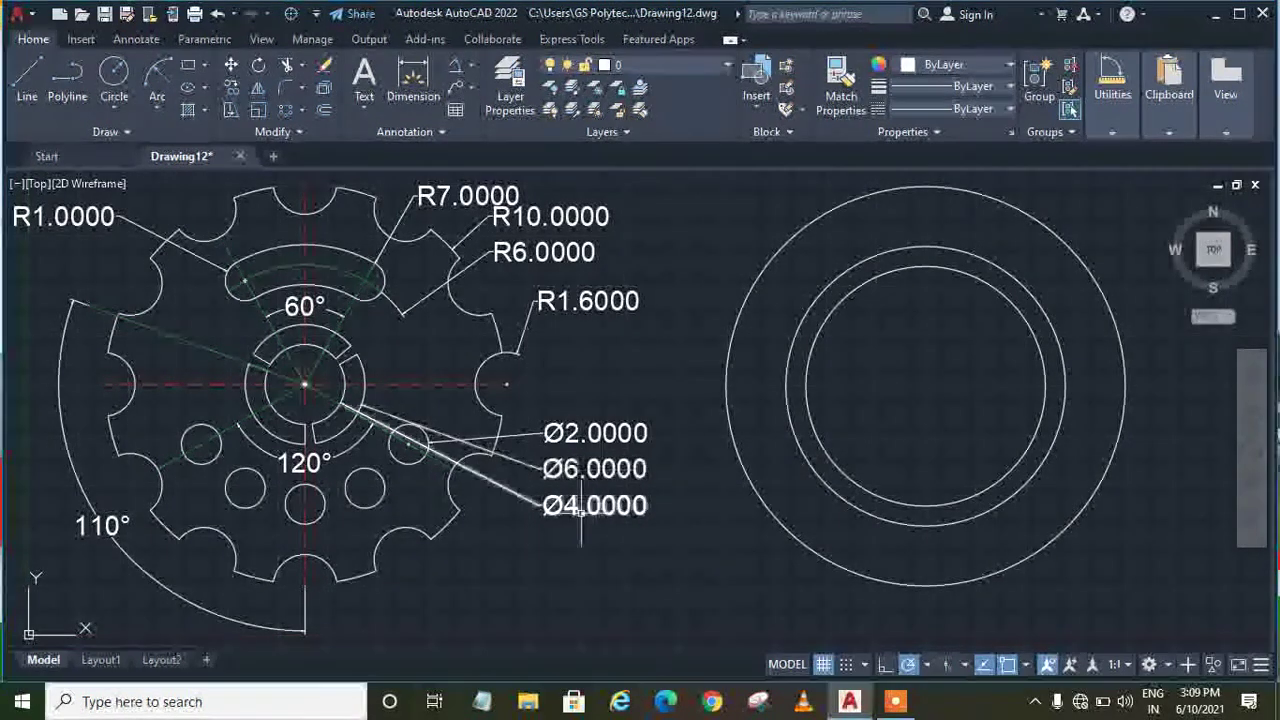
Add circles of diameter 6 and 4 at the rings' shared centre
click(113, 108)
click(121, 177)
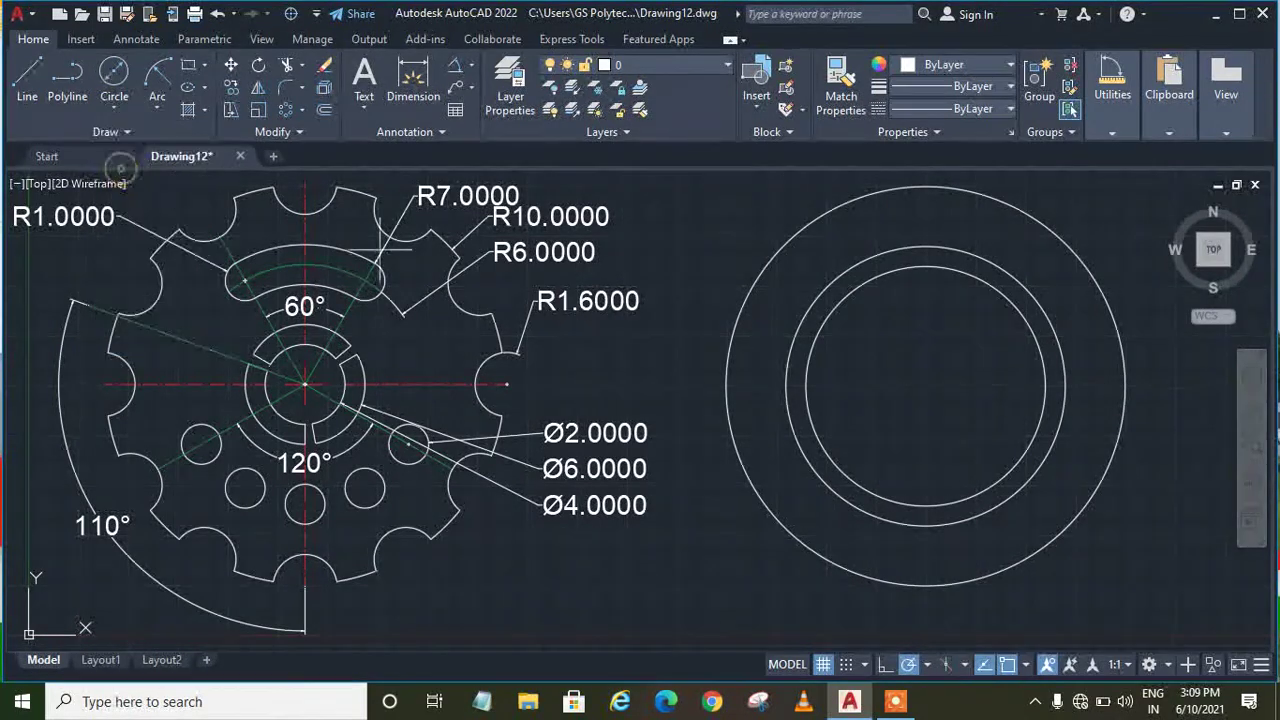
click(925, 385)
text(6)
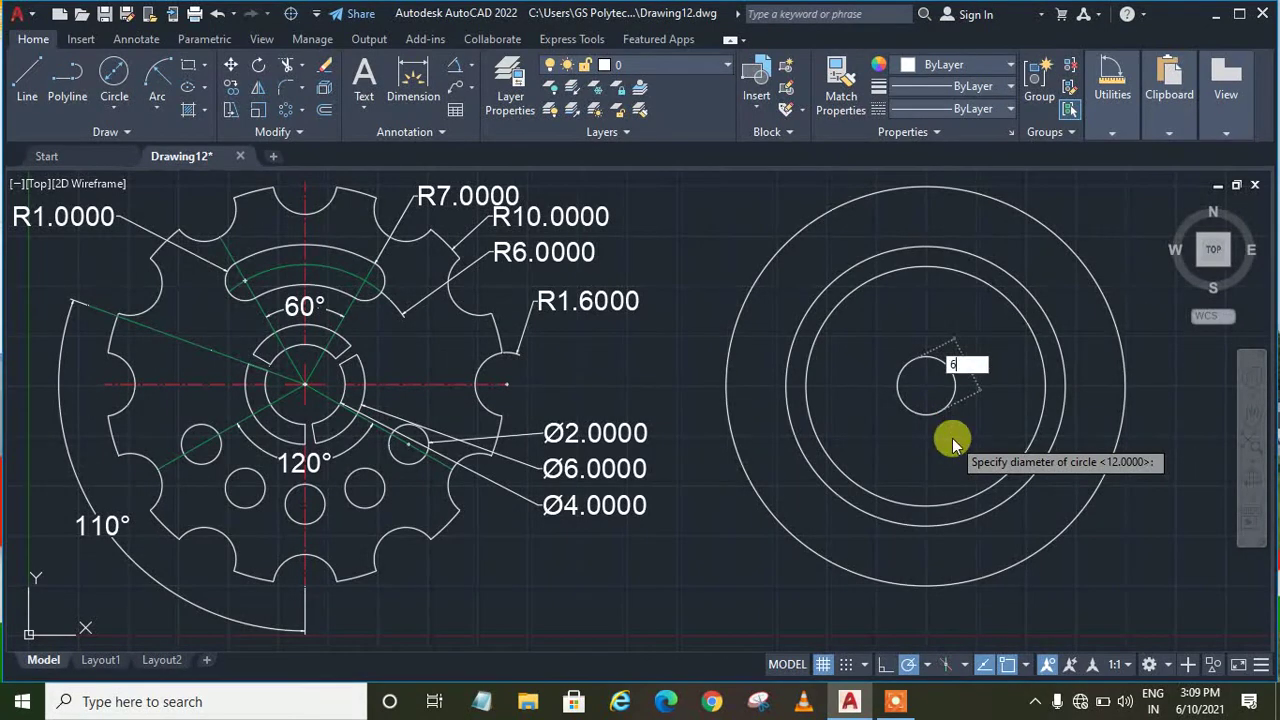
key(Return)
click(116, 108)
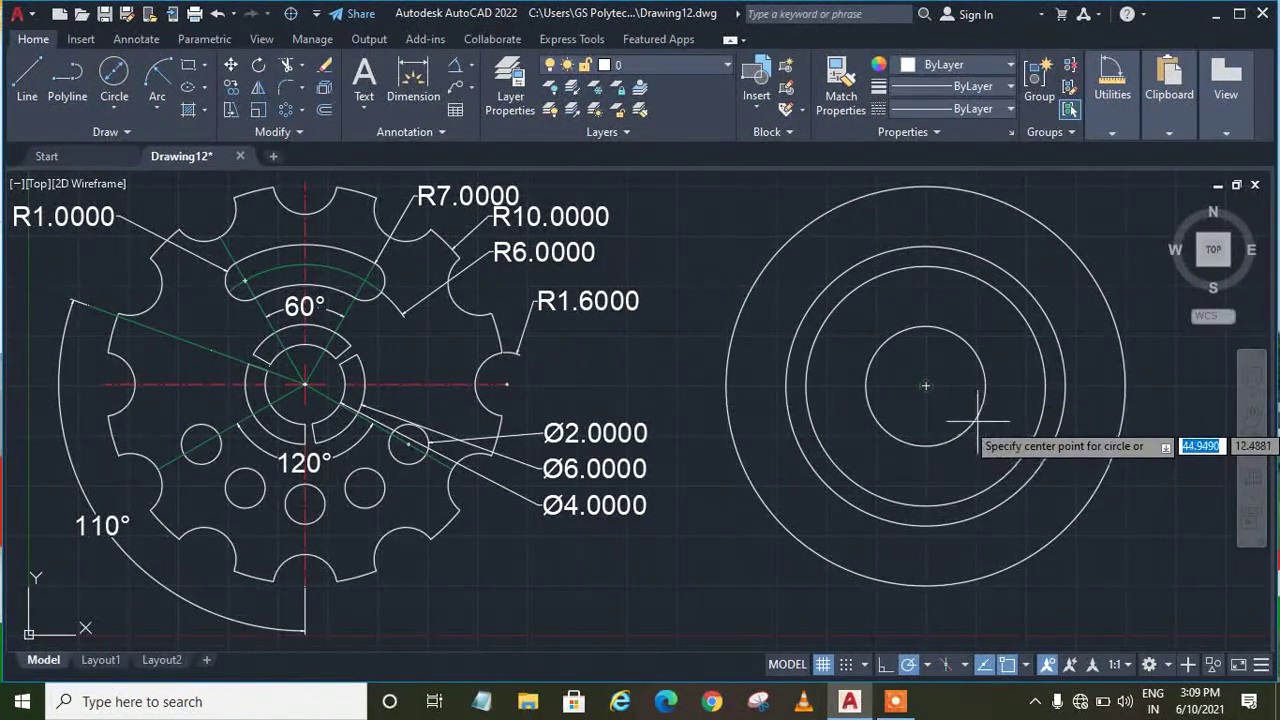
click(925, 385)
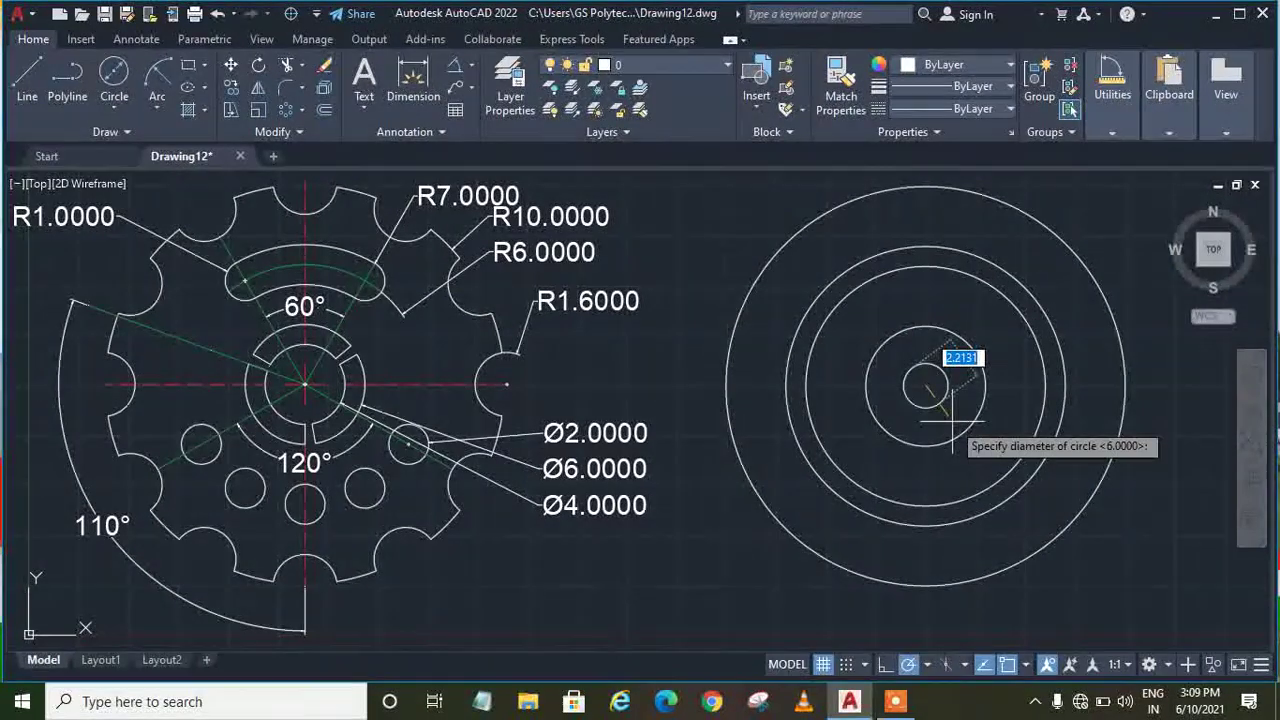
text(4)
key(Return)
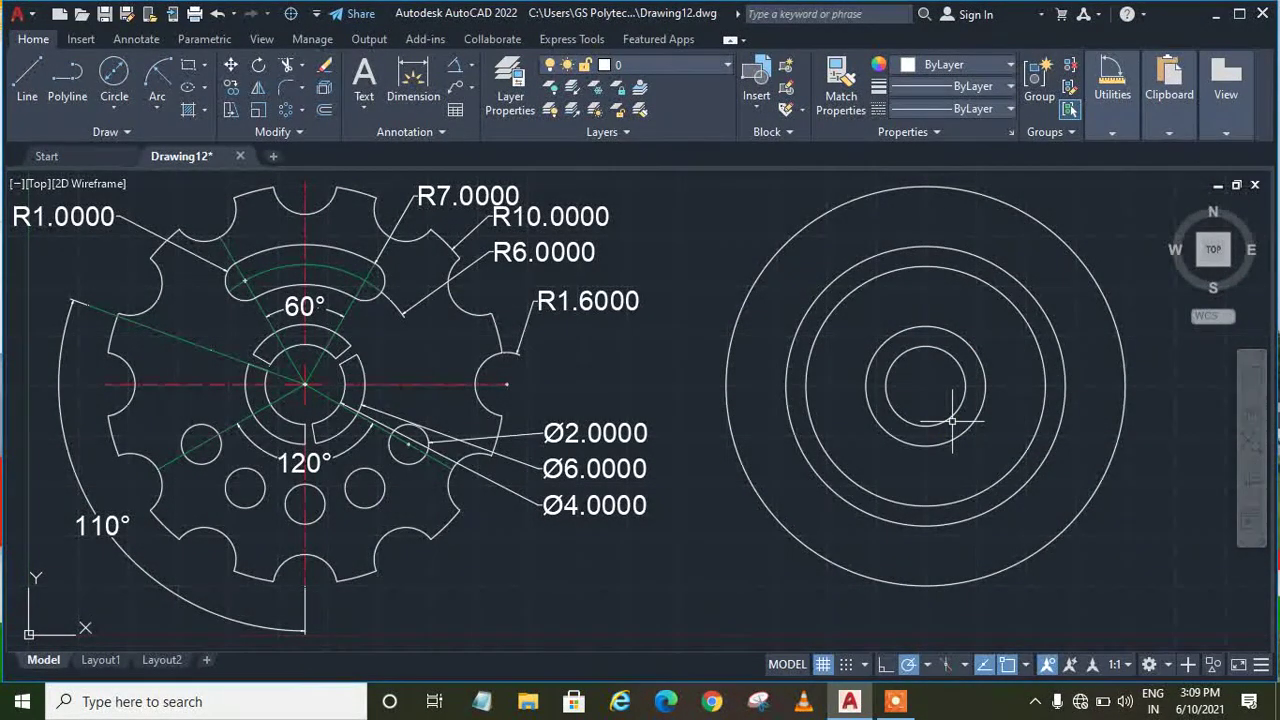
Add a centre mark to the outer circle for horizontal and vertical centrelines
click(139, 38)
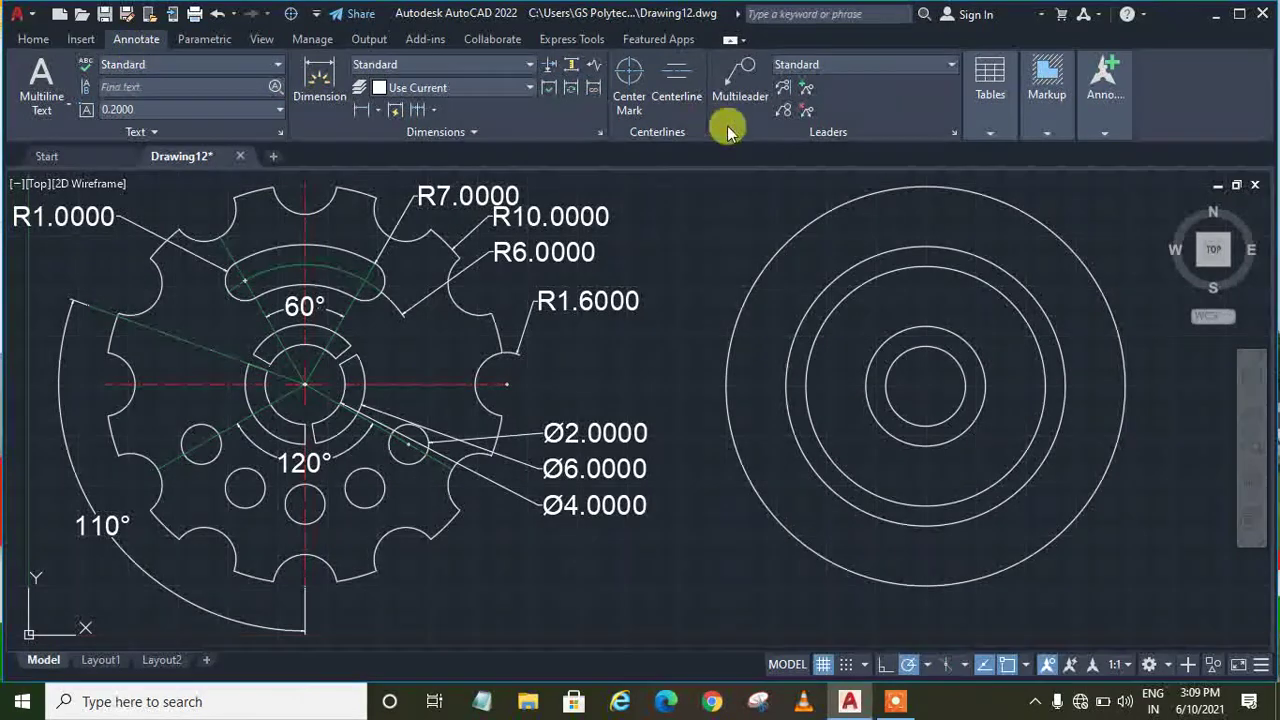
click(636, 90)
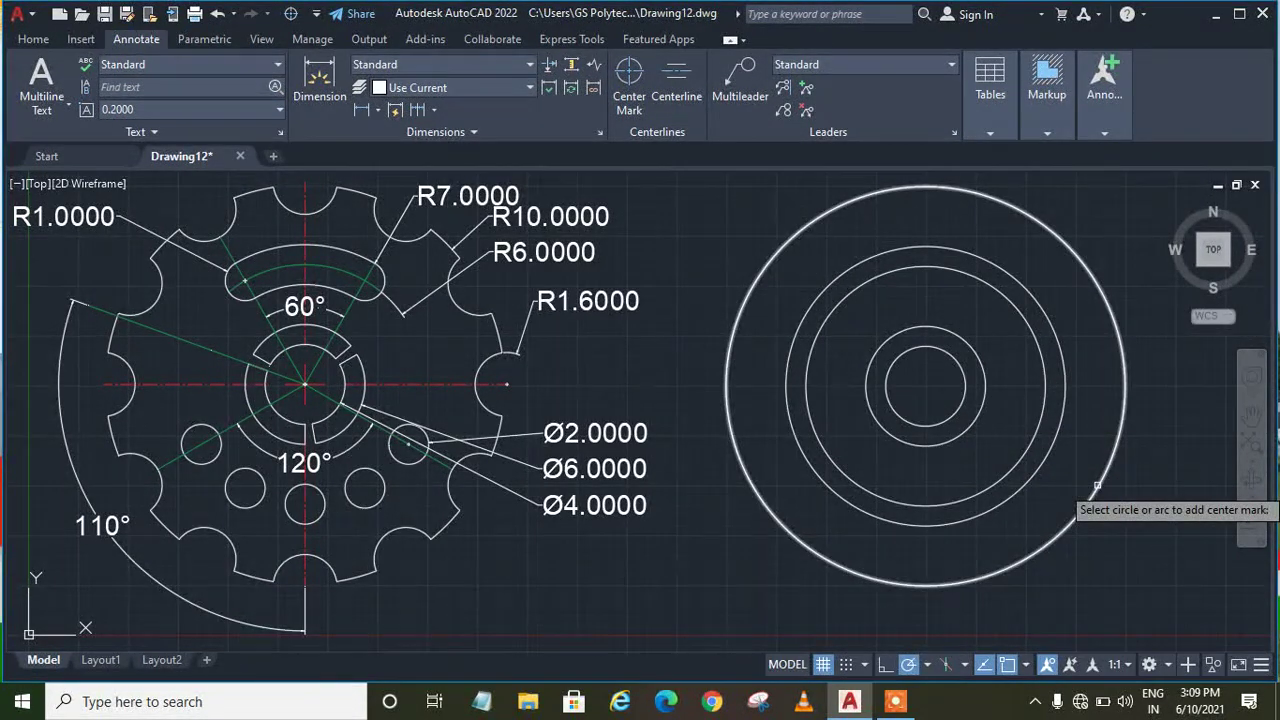
click(1096, 486)
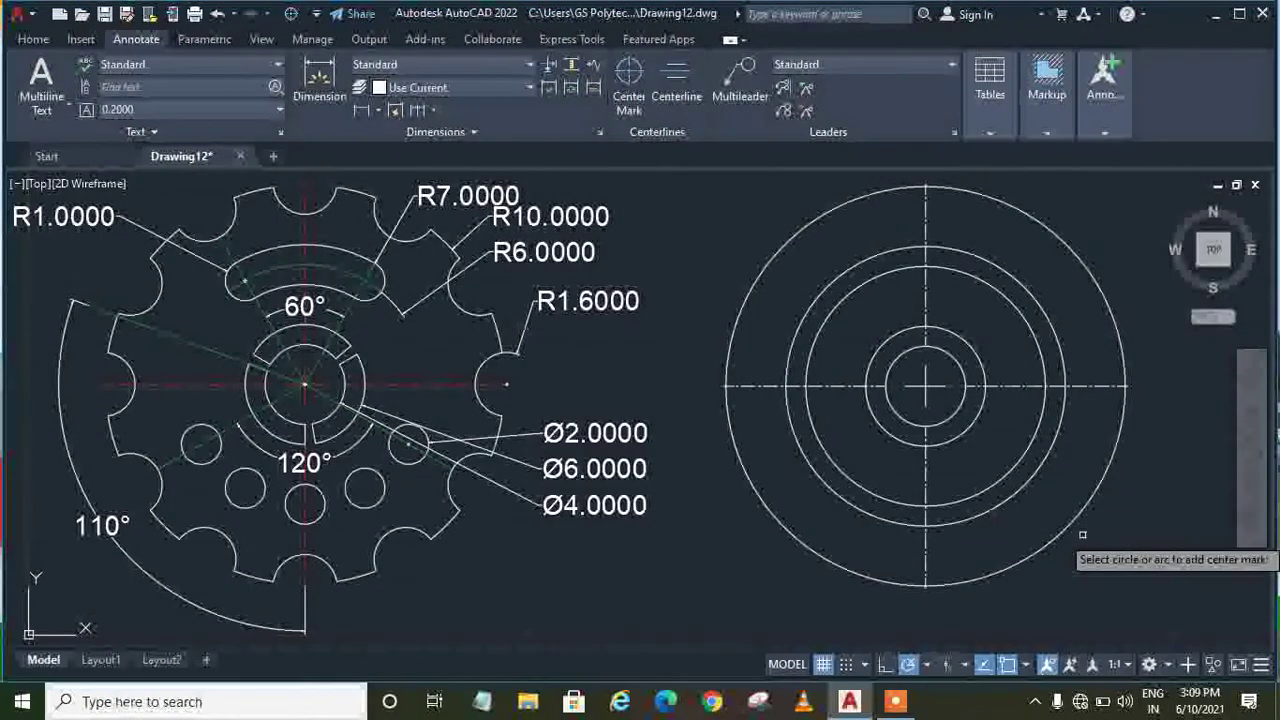
key(Escape)
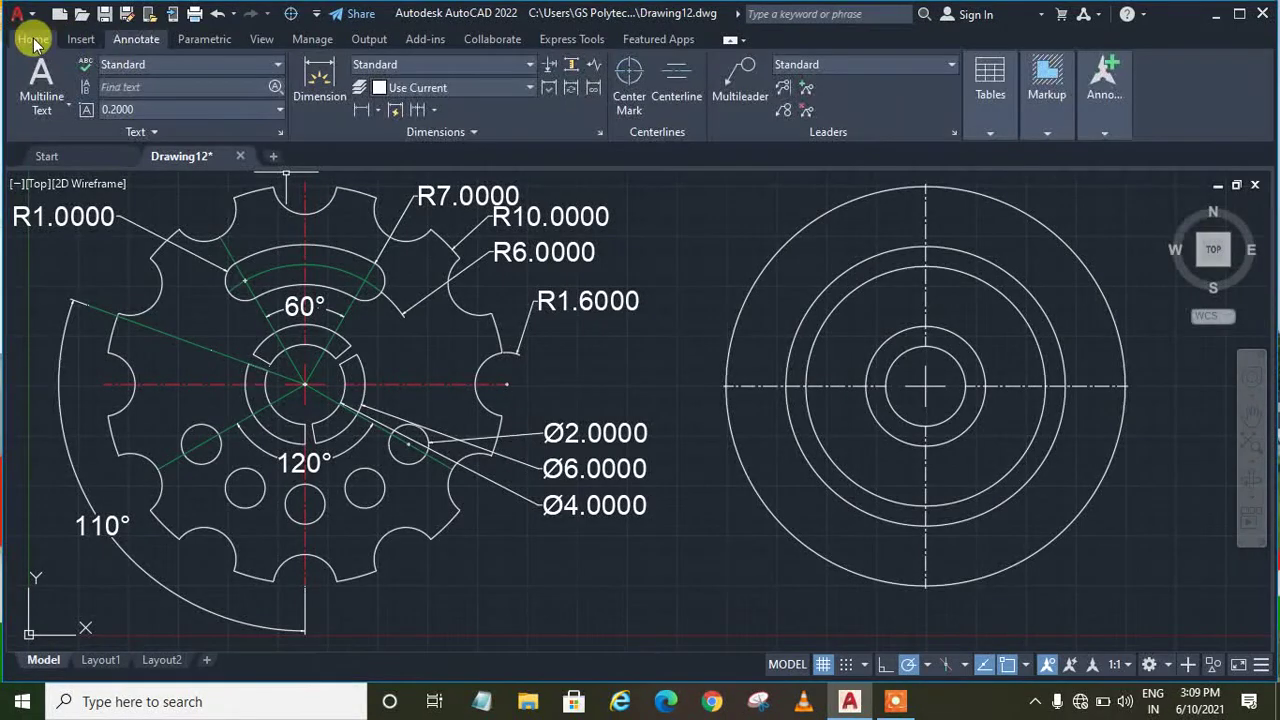
click(35, 40)
click(27, 80)
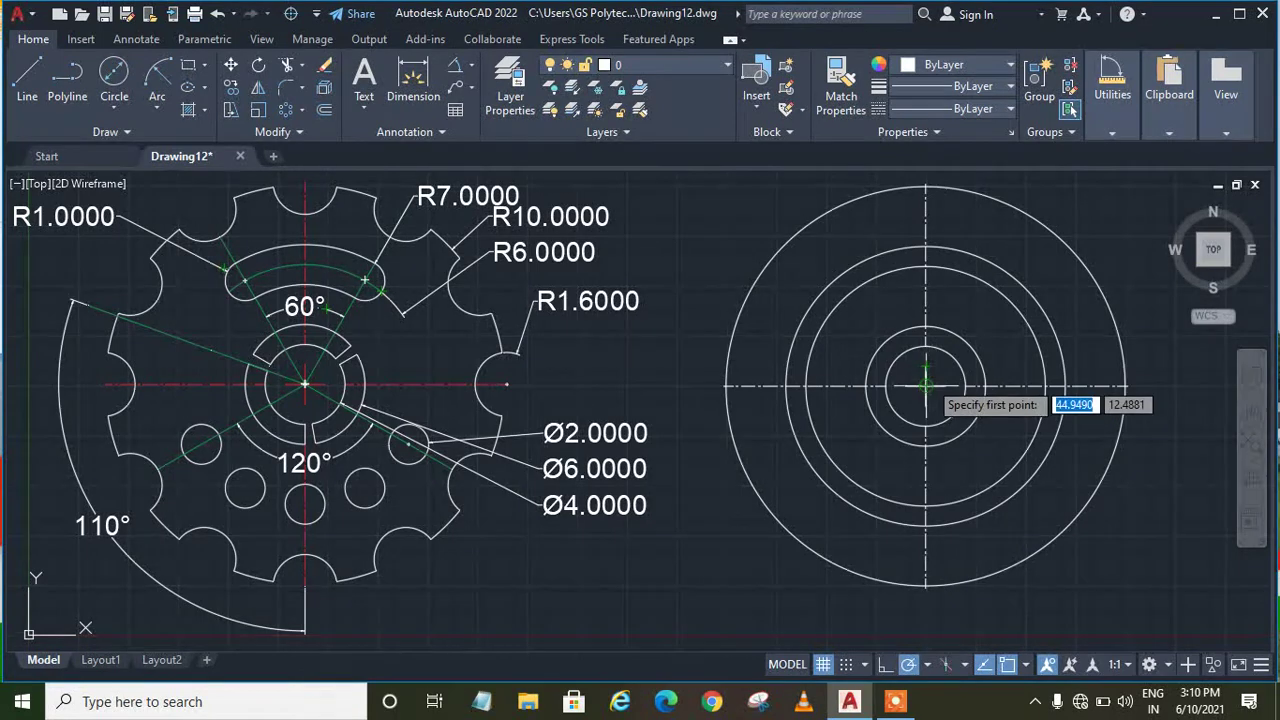
Draw a line from the circles' centre at 60° past the outer circle
click(925, 385)
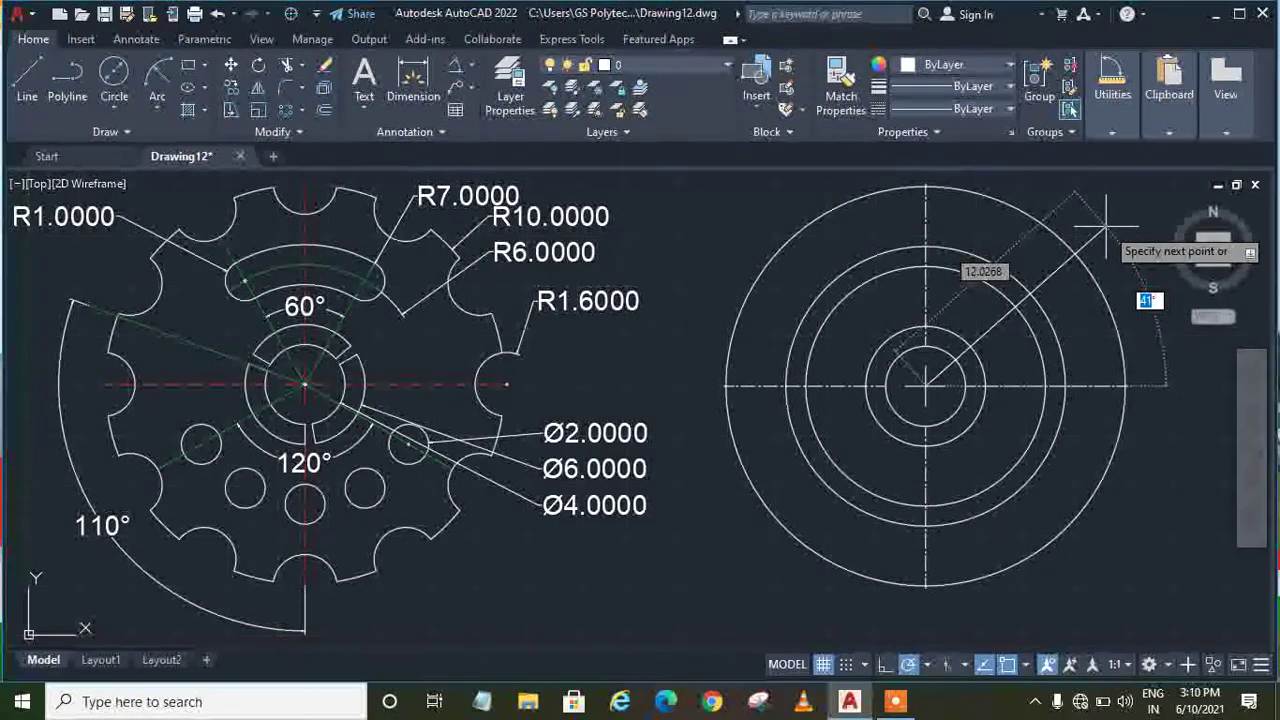
text(60)
key(Return)
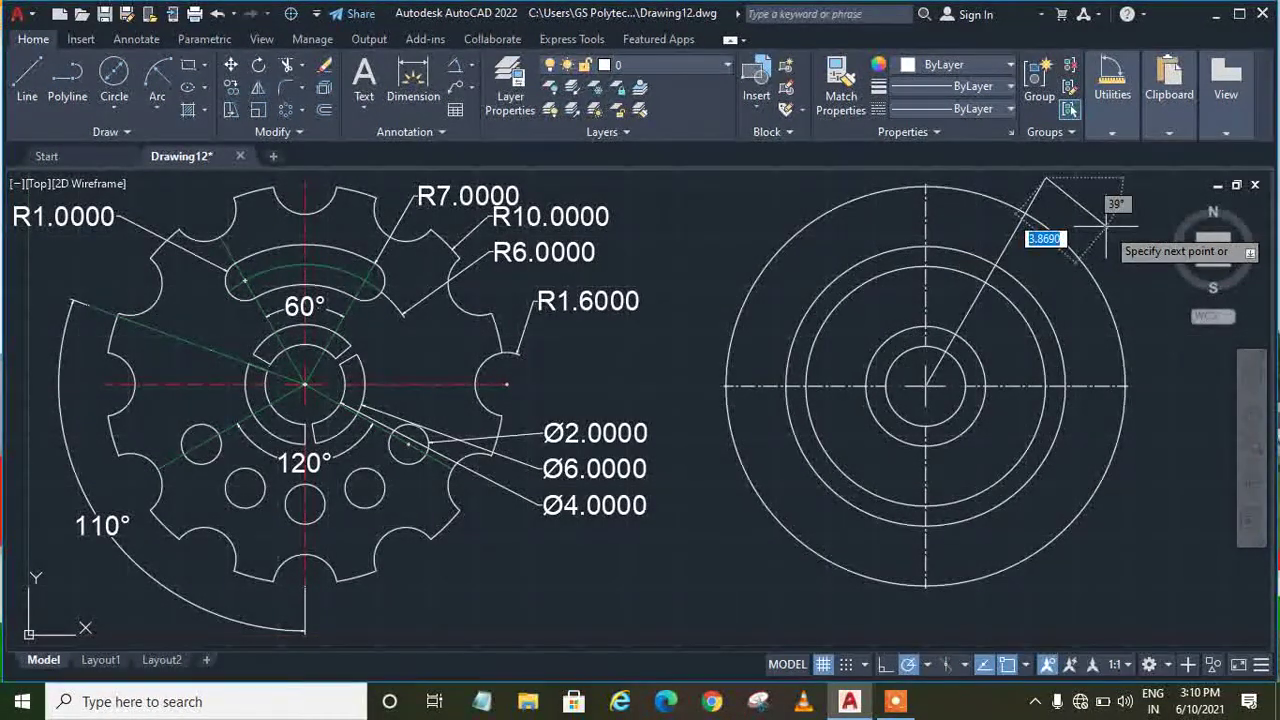
key(Escape)
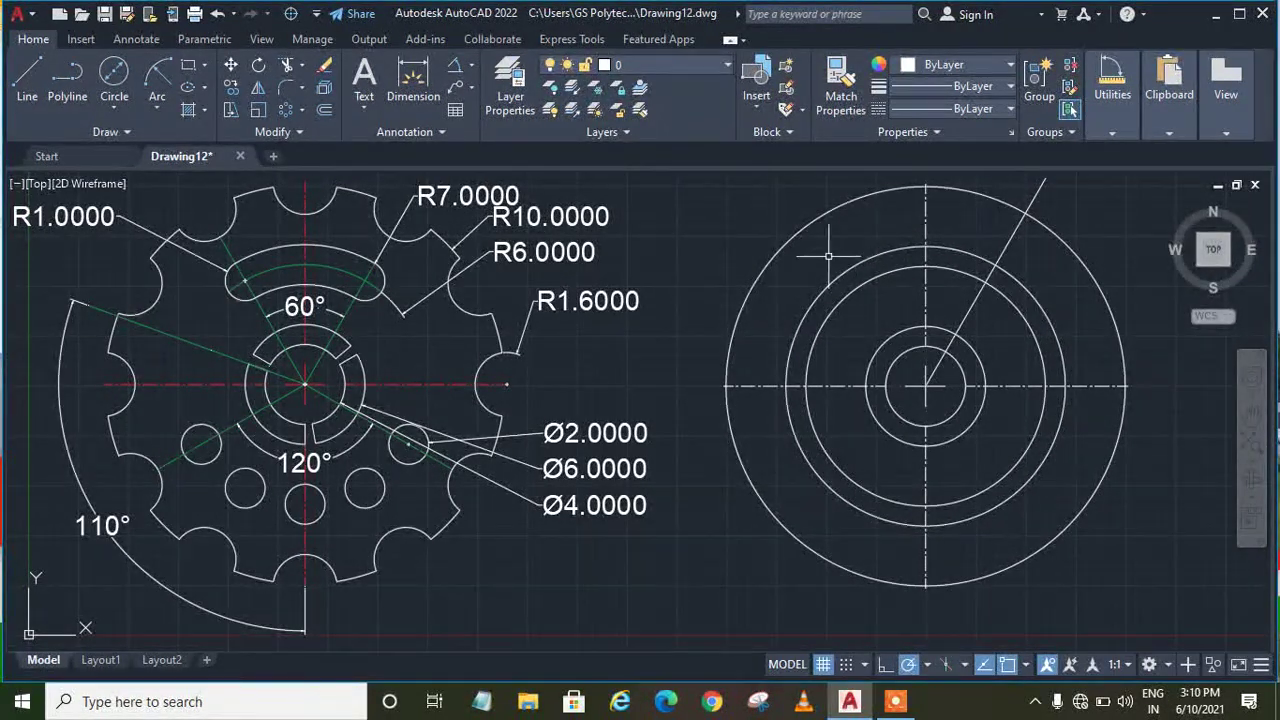
click(40, 86)
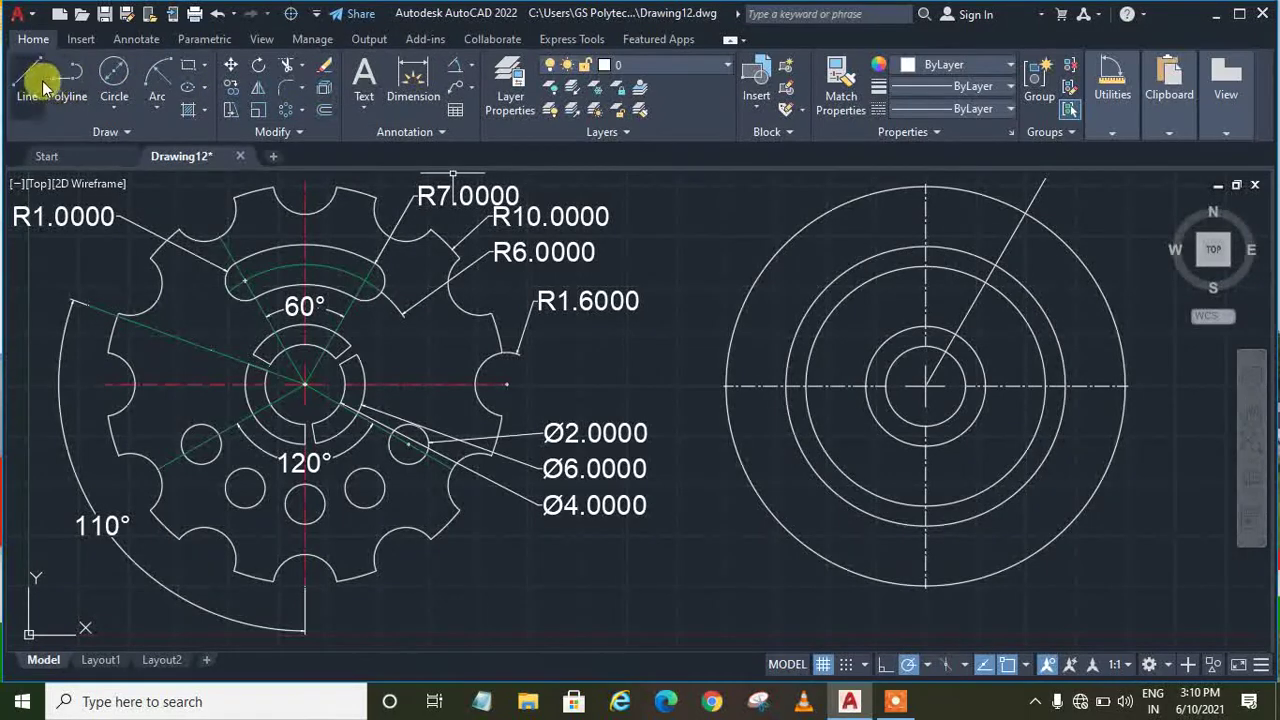
click(927, 384)
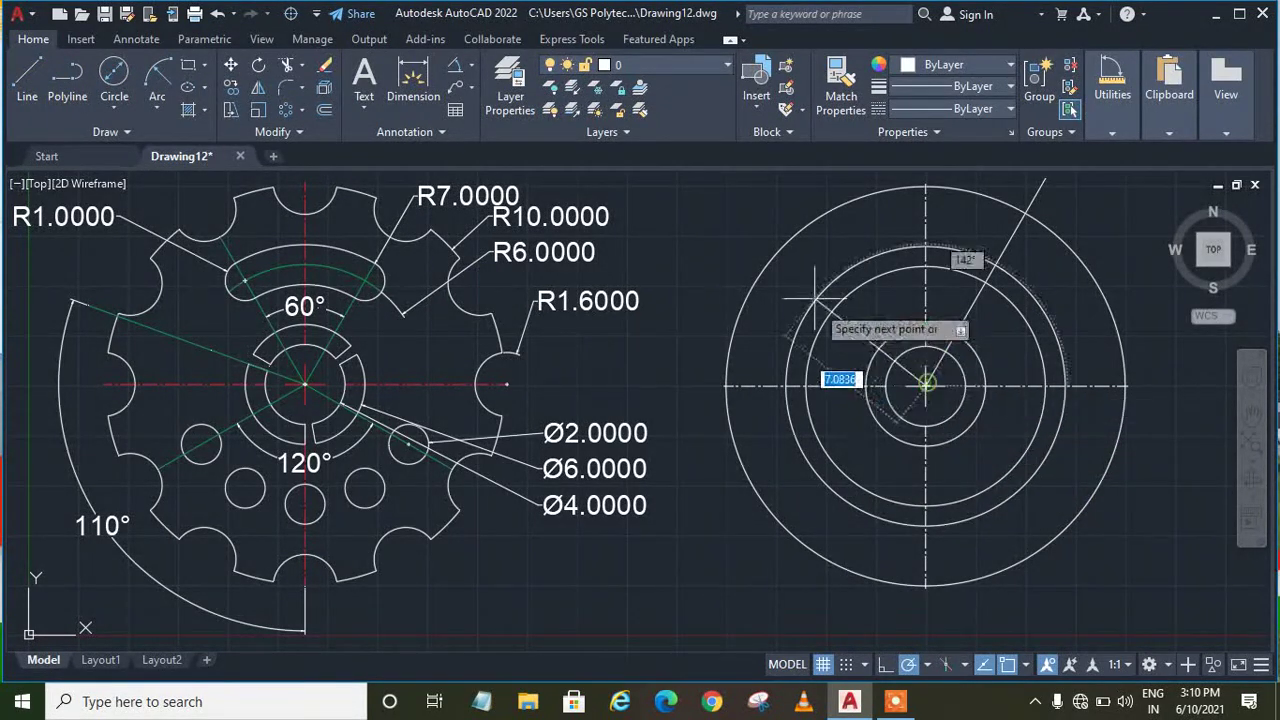
key(Escape)
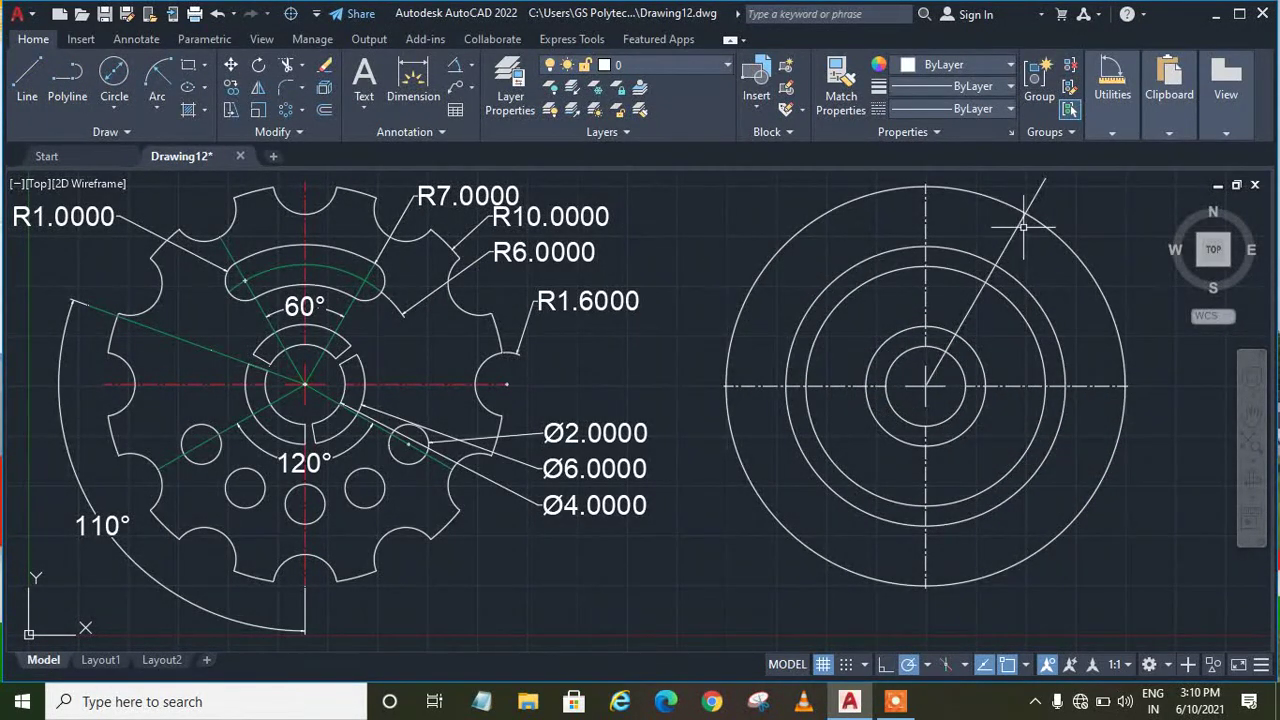
Mirror the 60° line across the vertical centreline, keeping the original
click(258, 88)
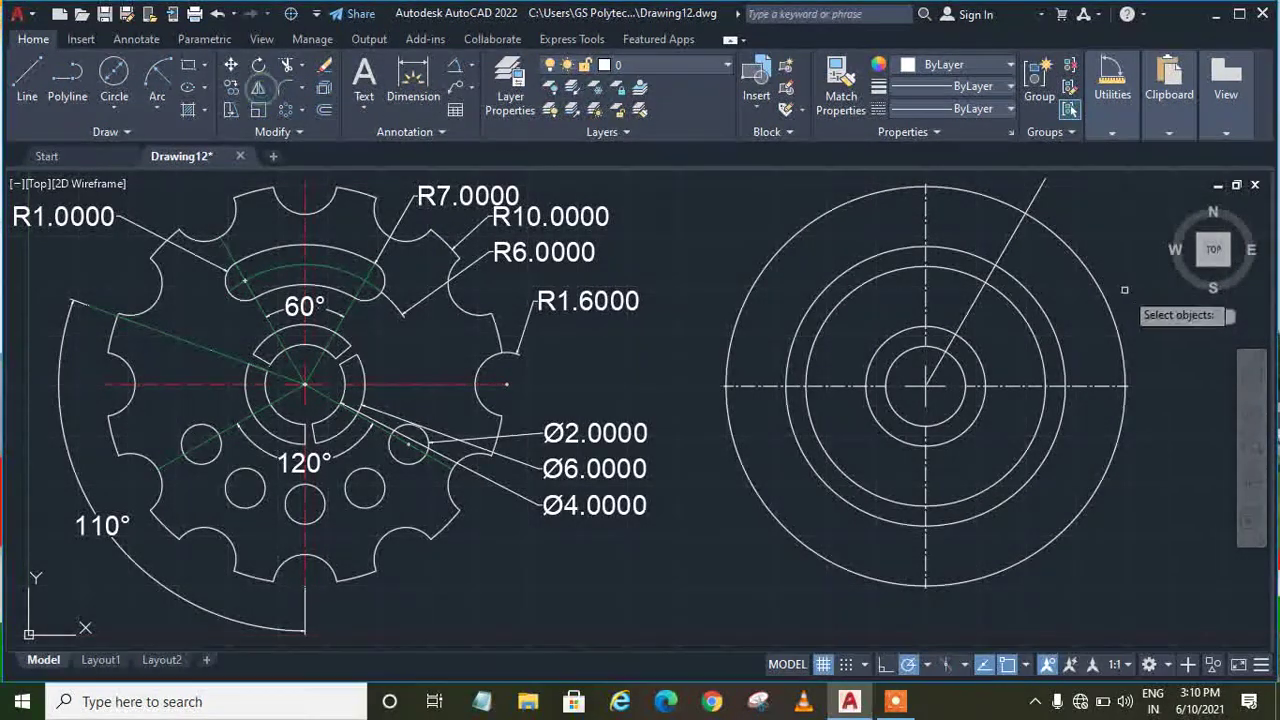
click(1011, 238)
key(Return)
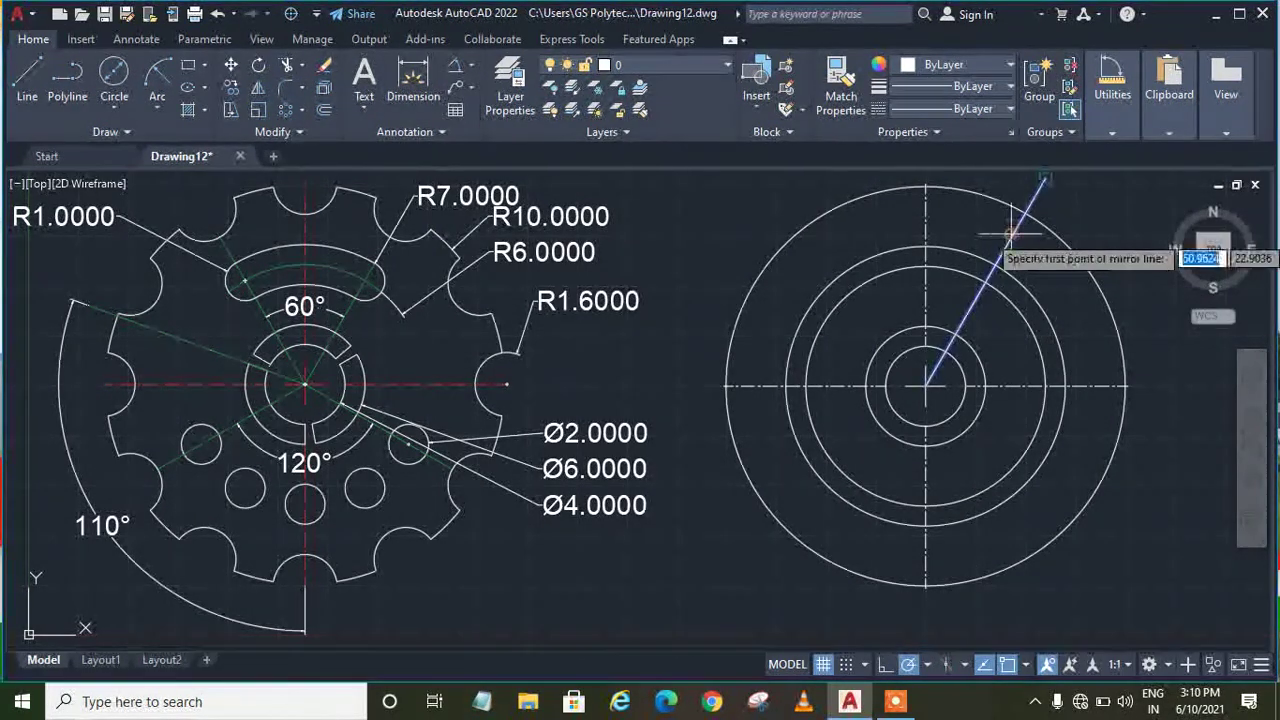
click(926, 187)
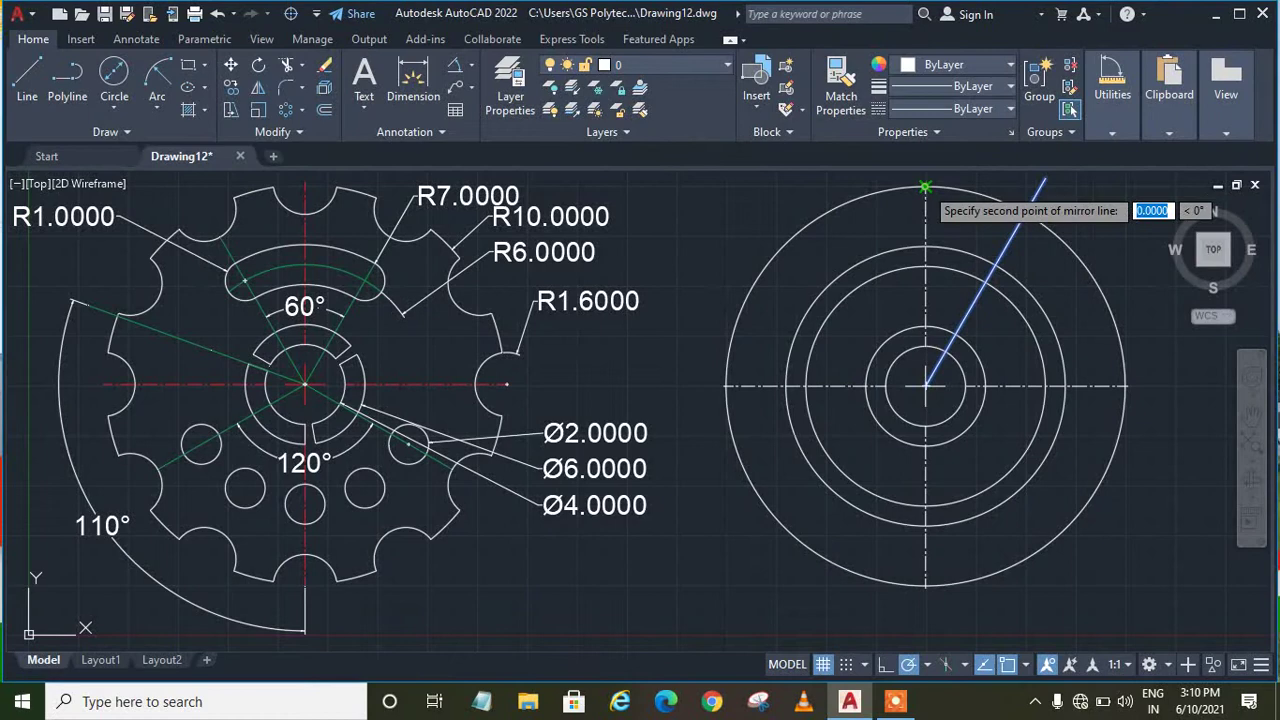
click(926, 385)
click(971, 449)
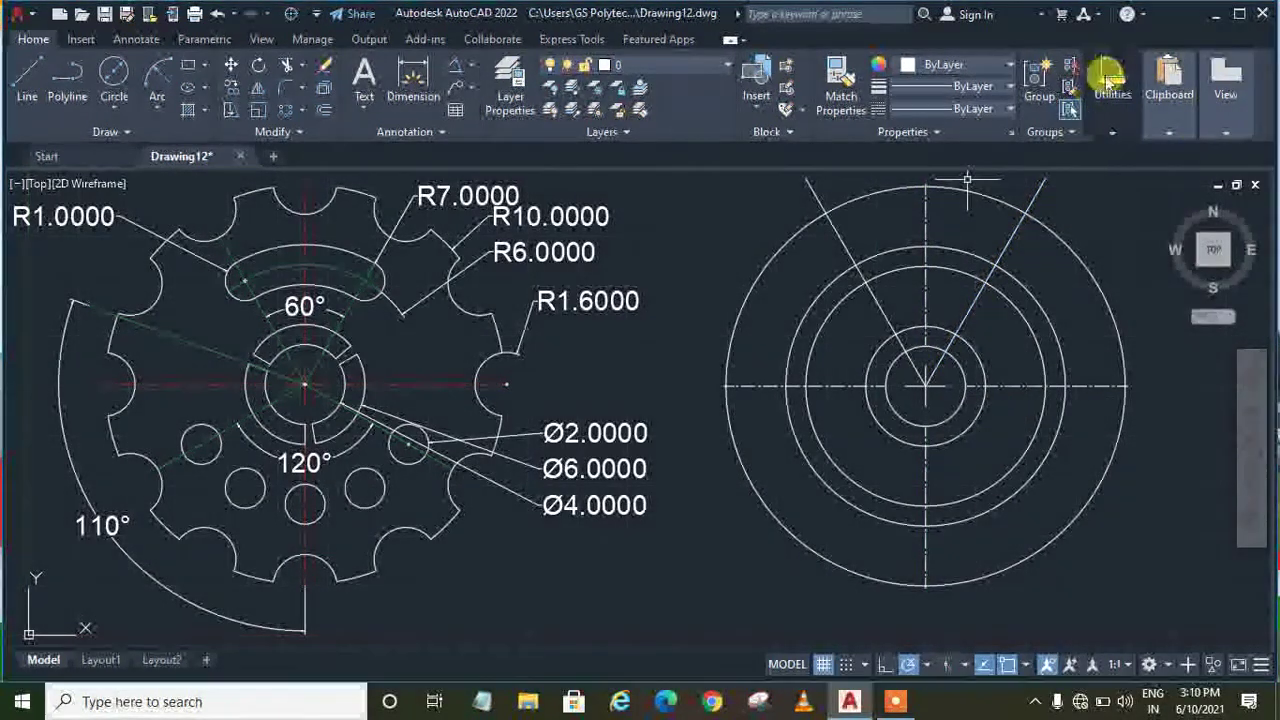
click(1110, 85)
click(1117, 198)
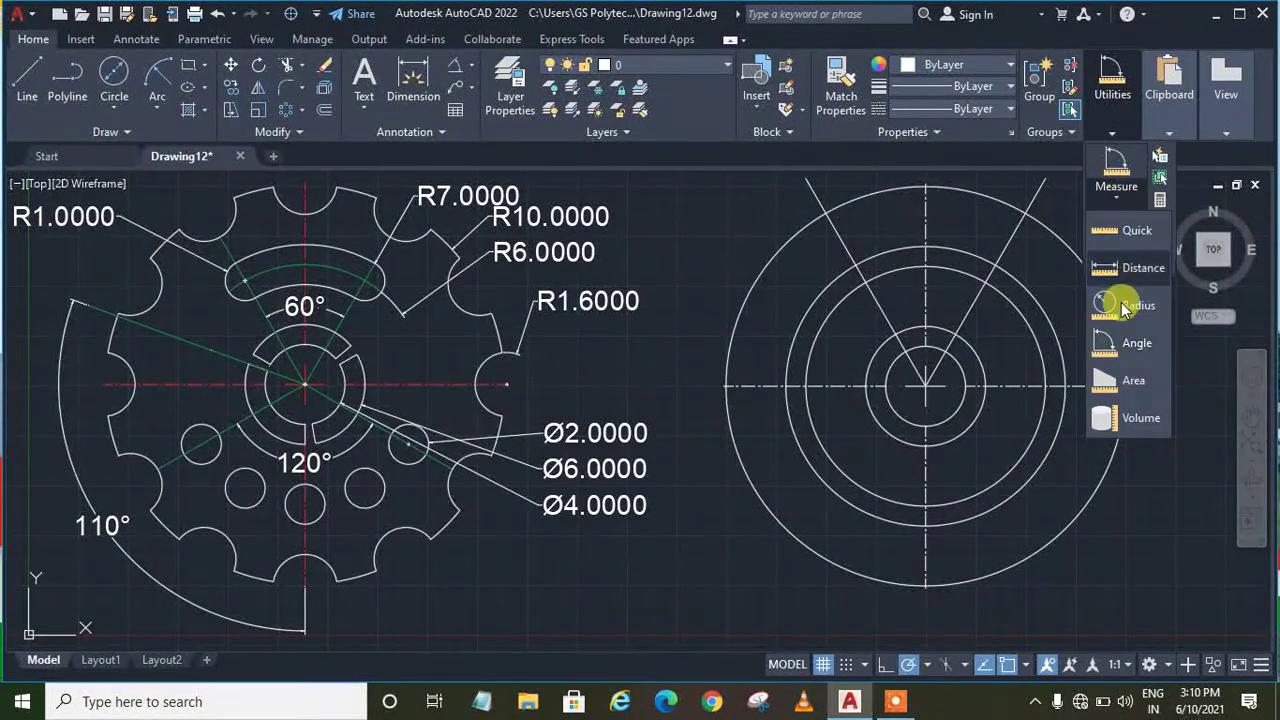
click(1127, 345)
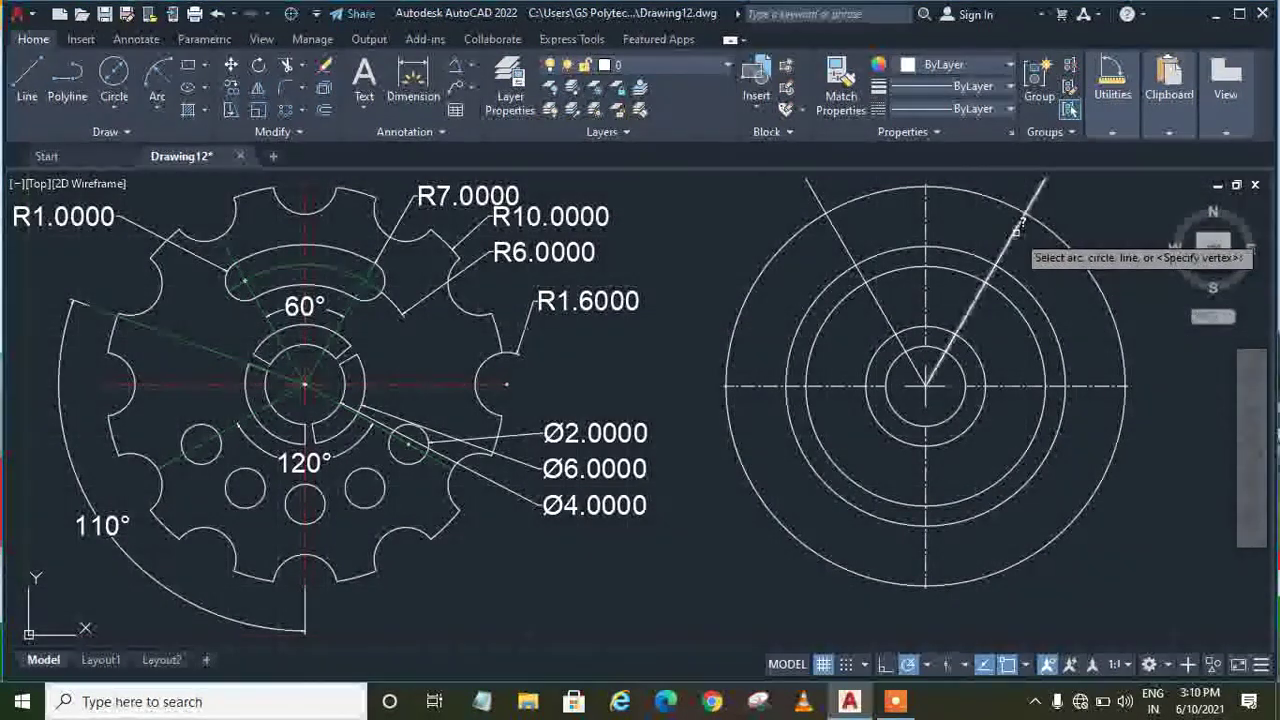
click(1013, 235)
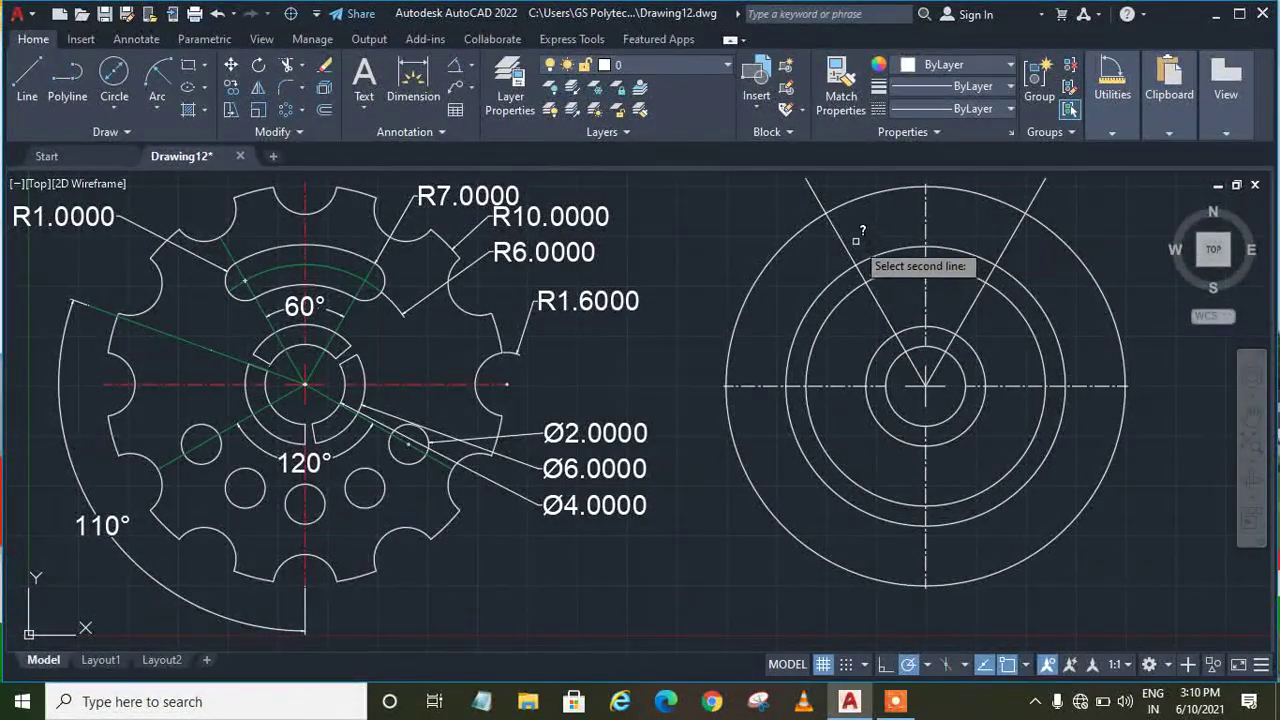
click(830, 224)
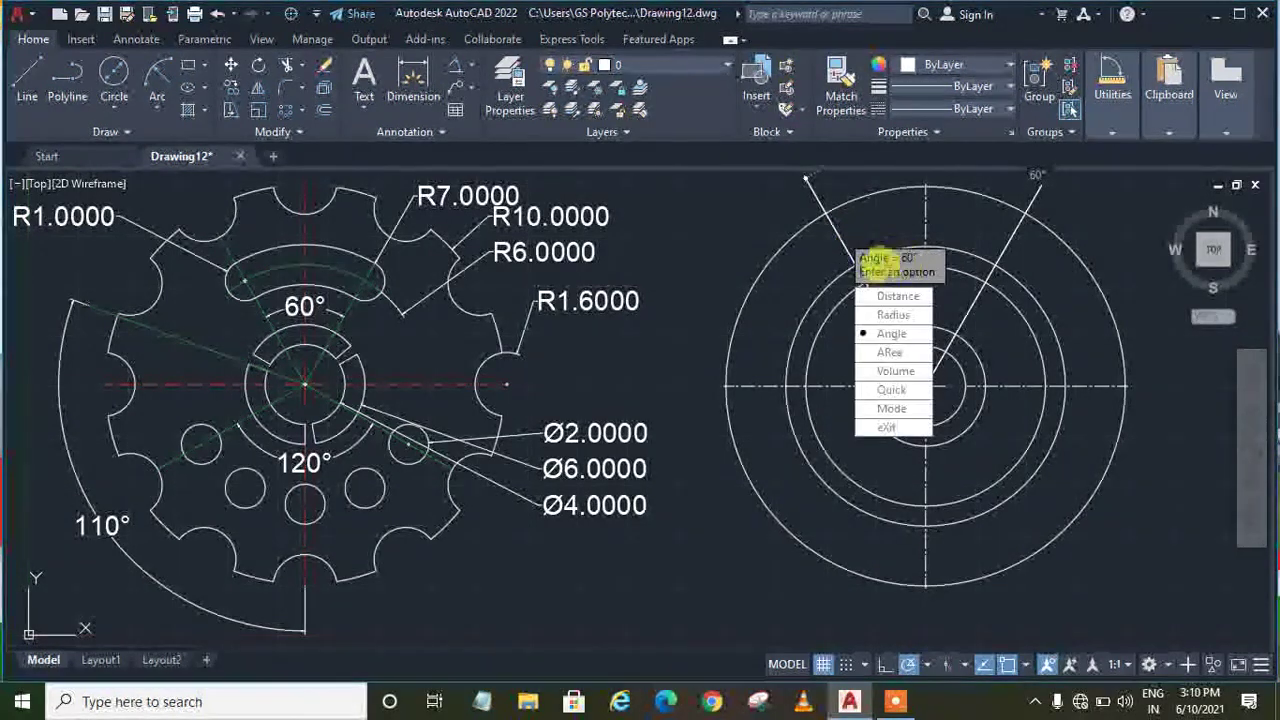
click(885, 333)
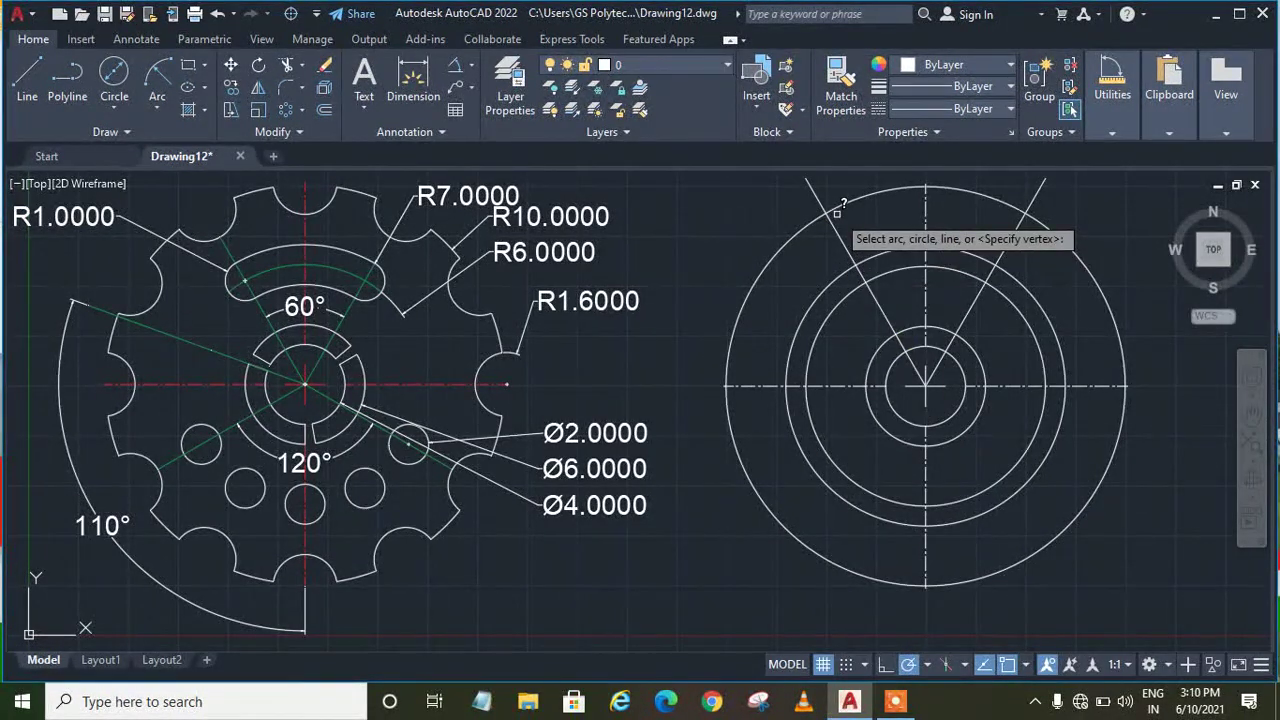
key(Escape)
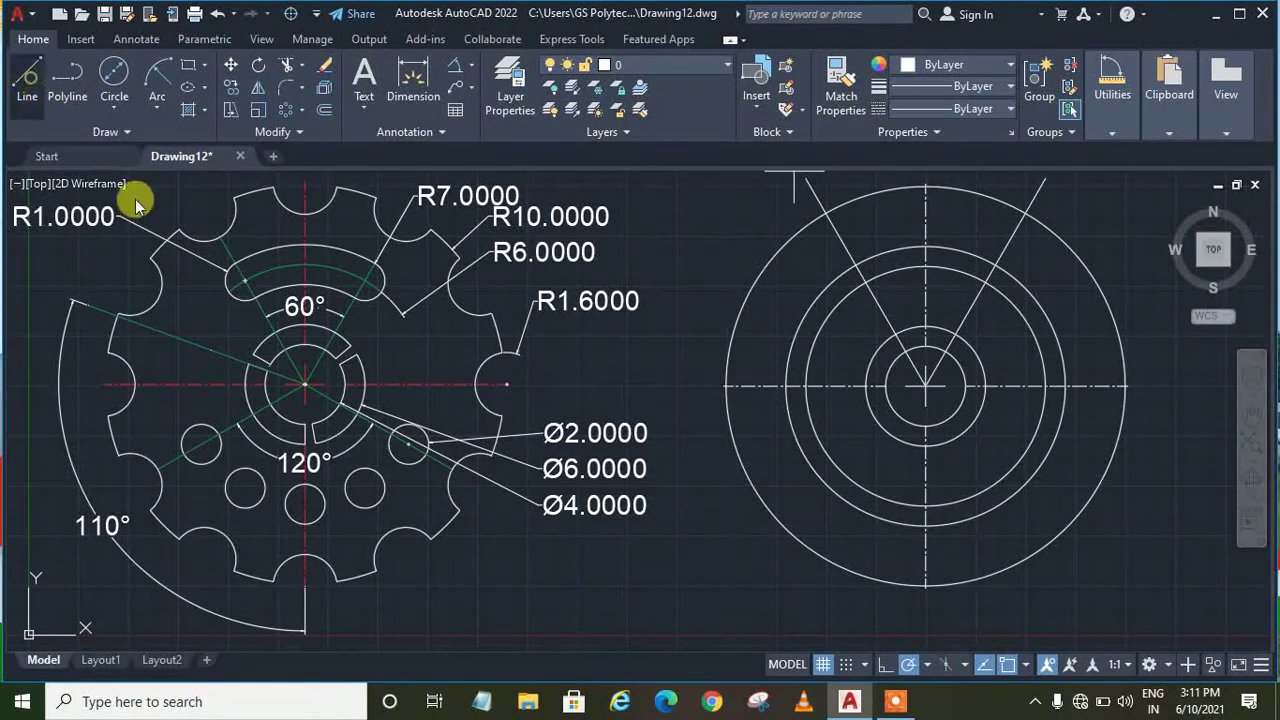
Draw a line from the circles' centre at -30°, running down-right
click(27, 78)
click(925, 385)
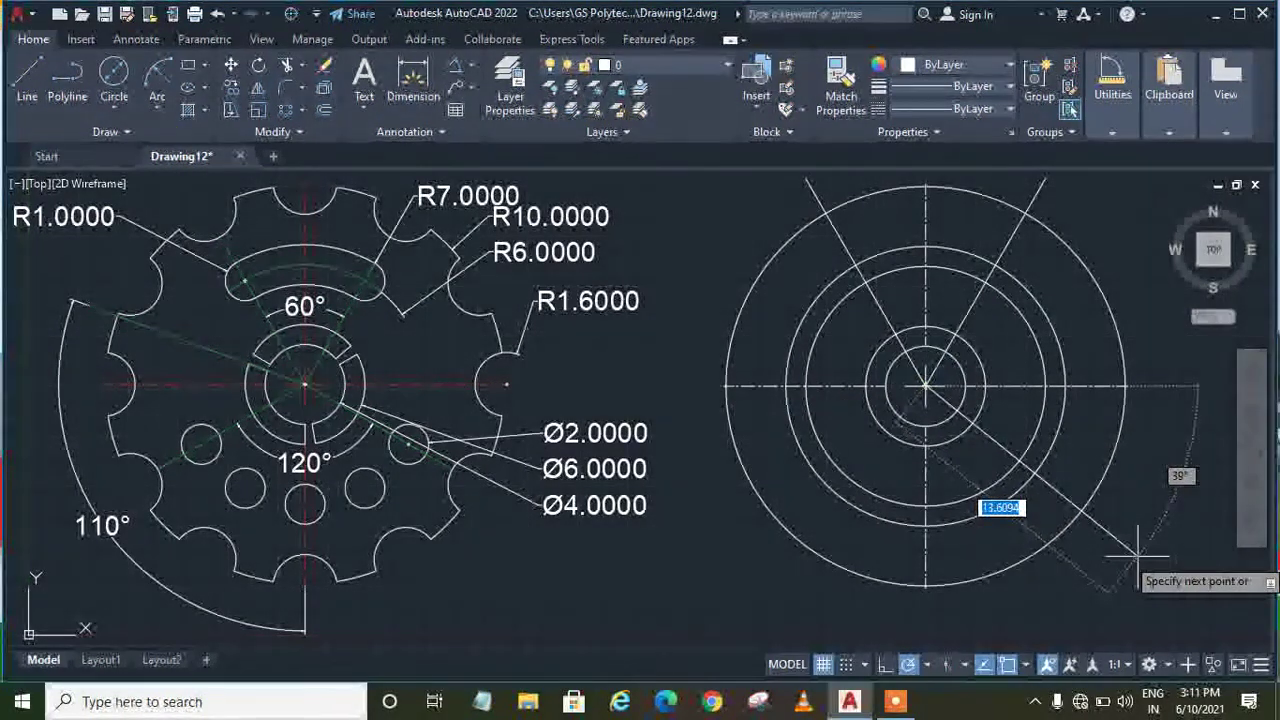
key(Tab)
text(30)
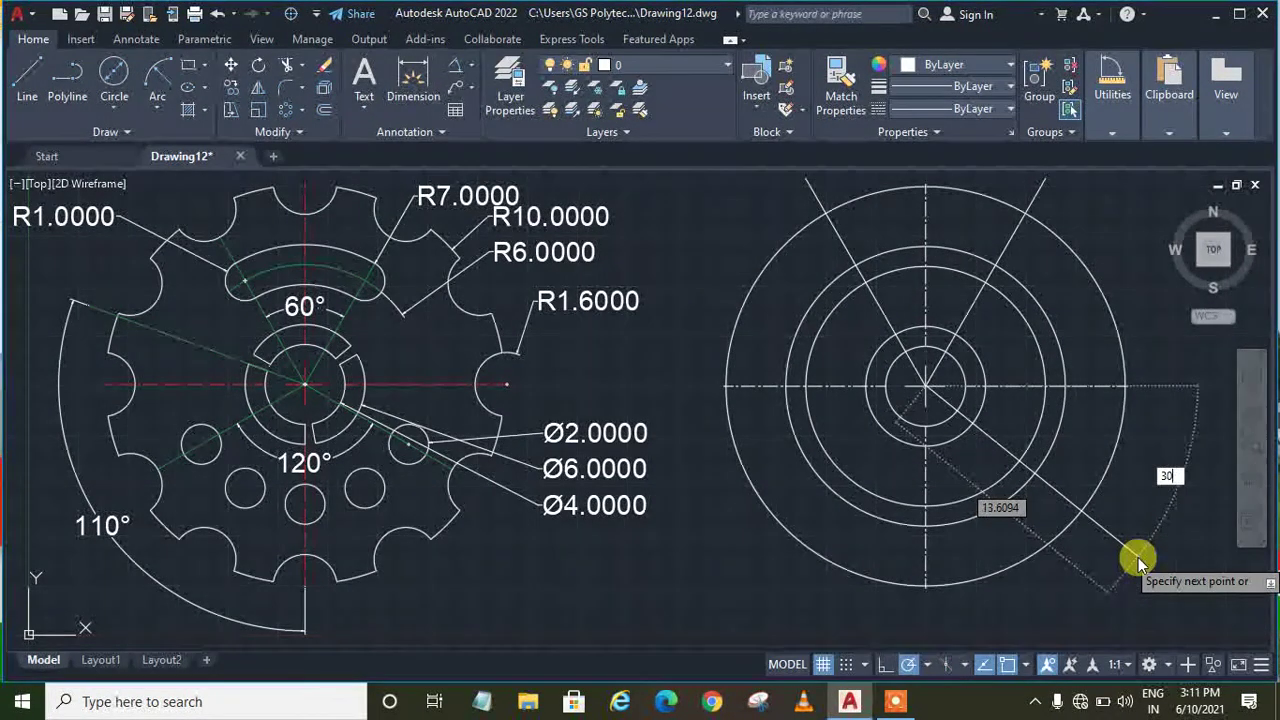
key(Return)
key(Escape)
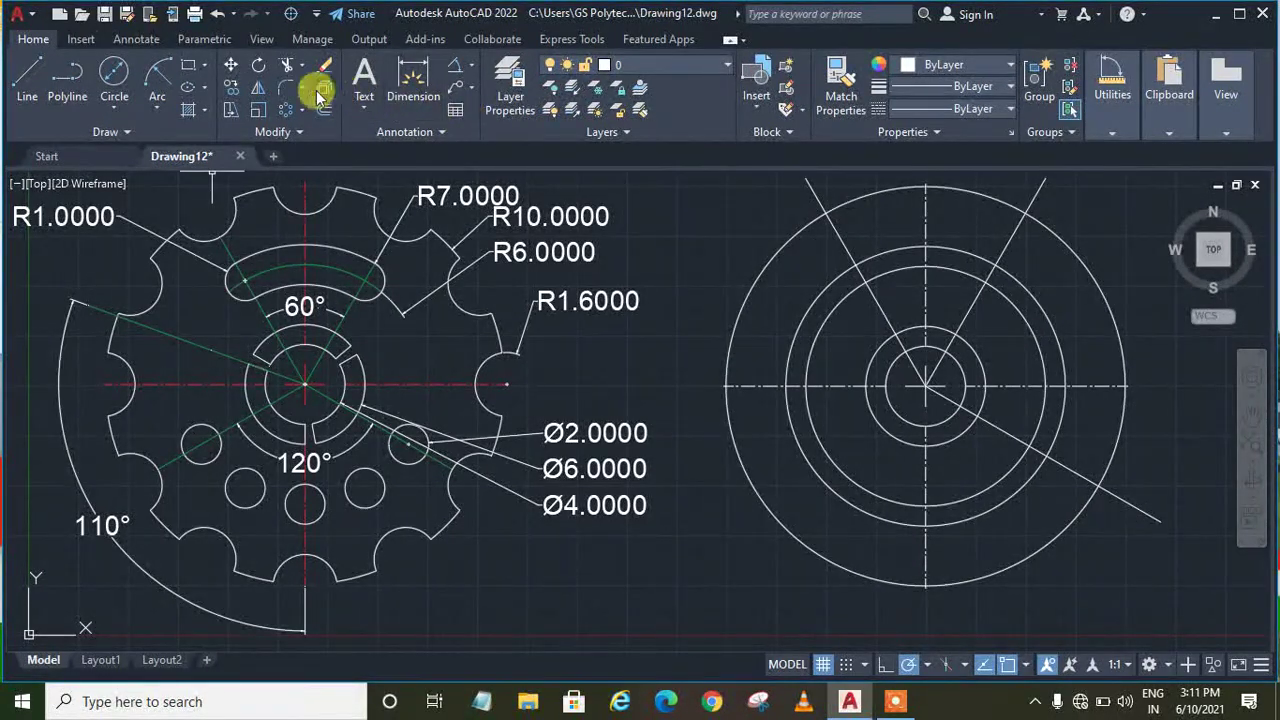
Mirror the -30° line across the vertical centreline, keeping the original
click(250, 90)
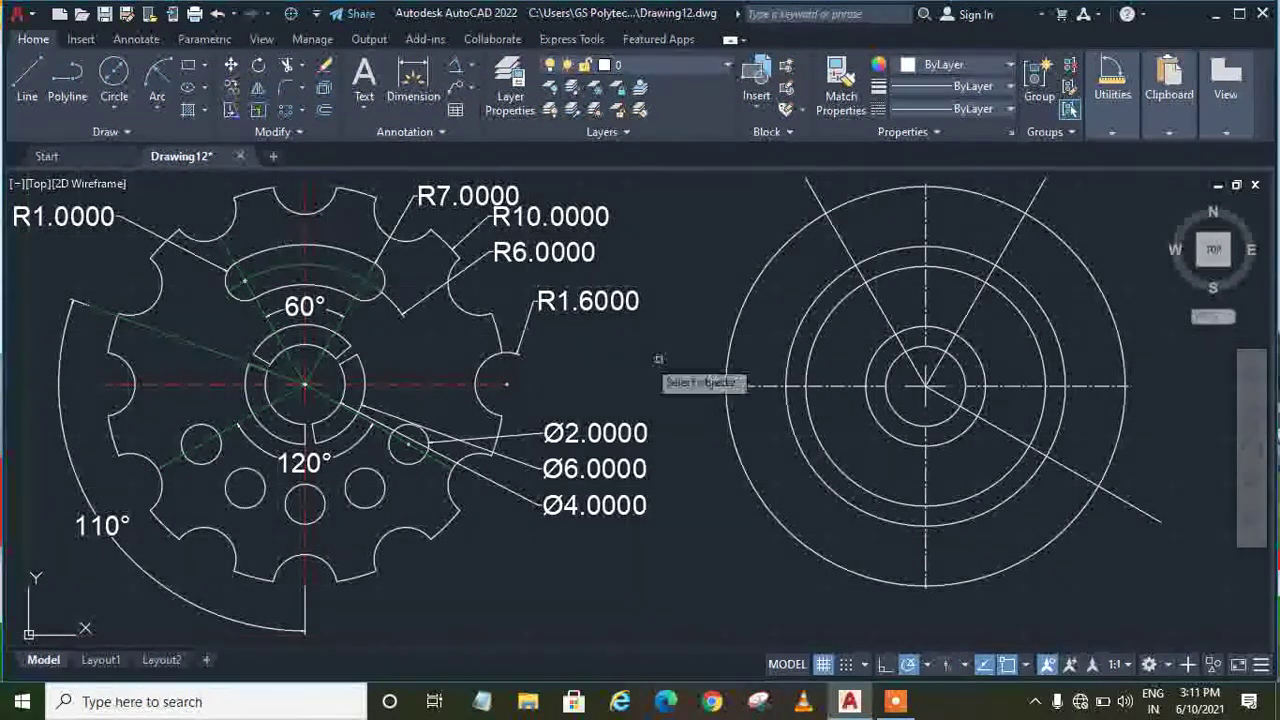
click(1065, 467)
key(Return)
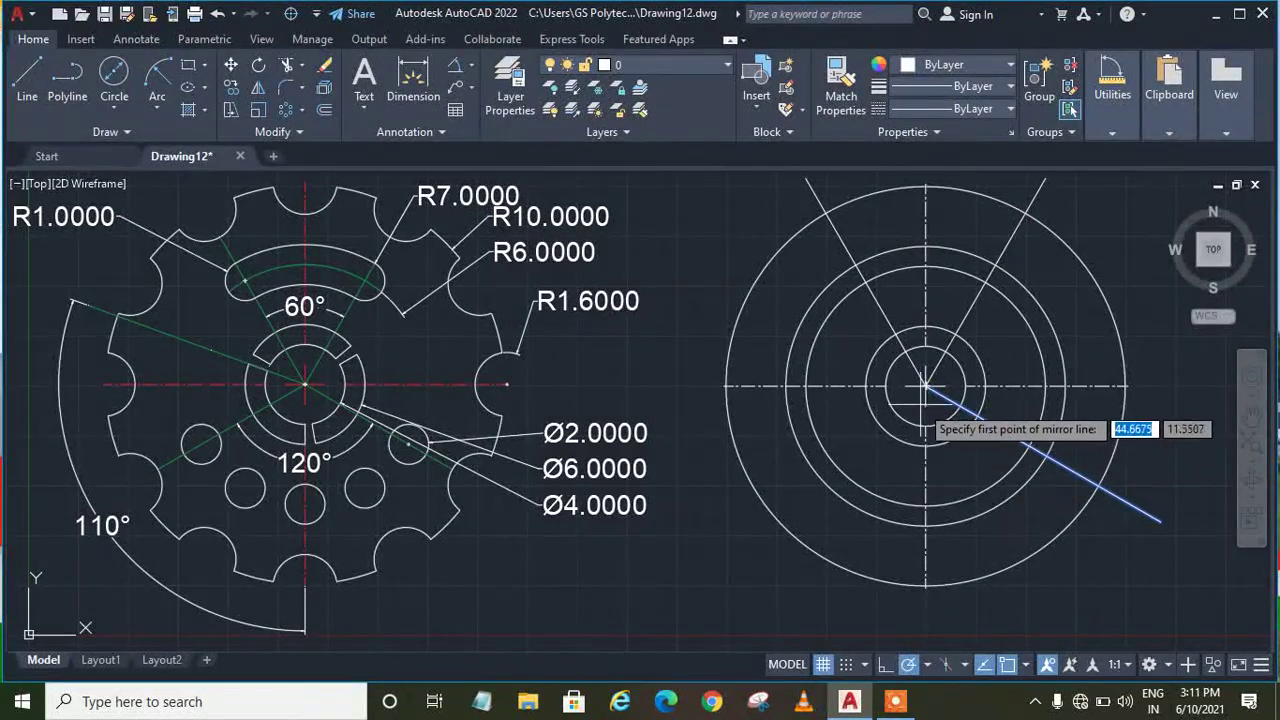
click(926, 386)
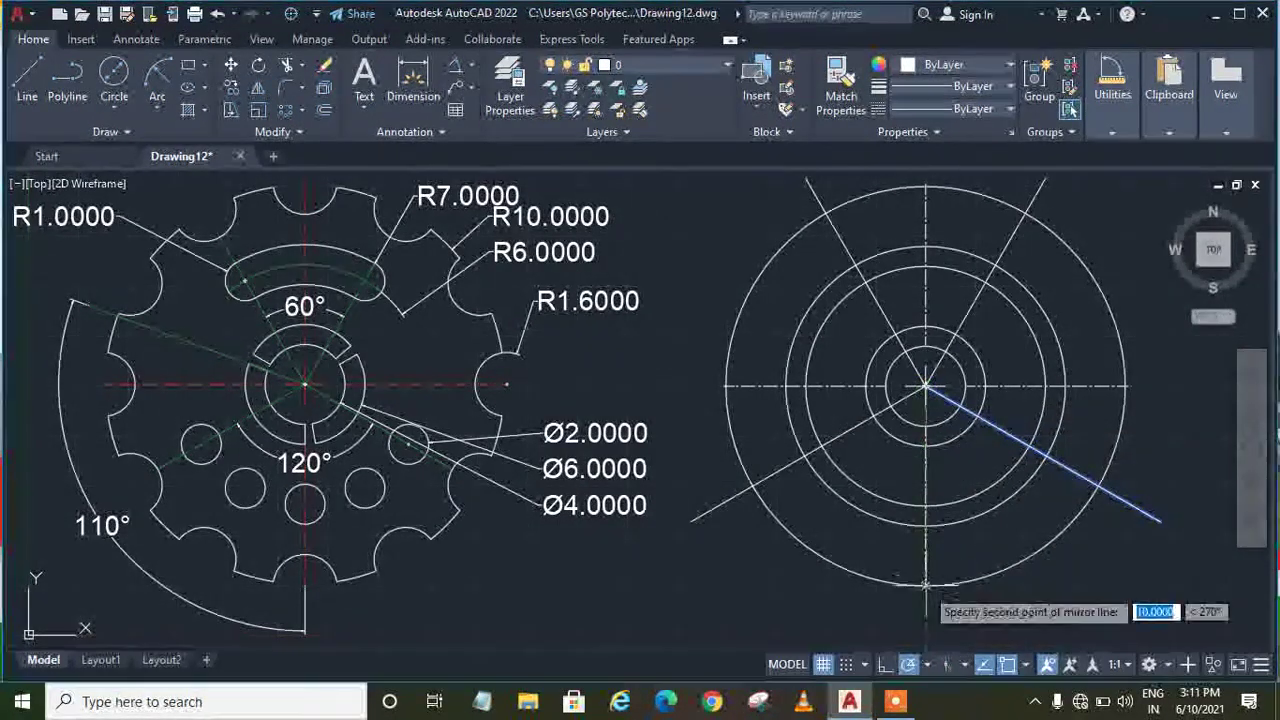
click(926, 590)
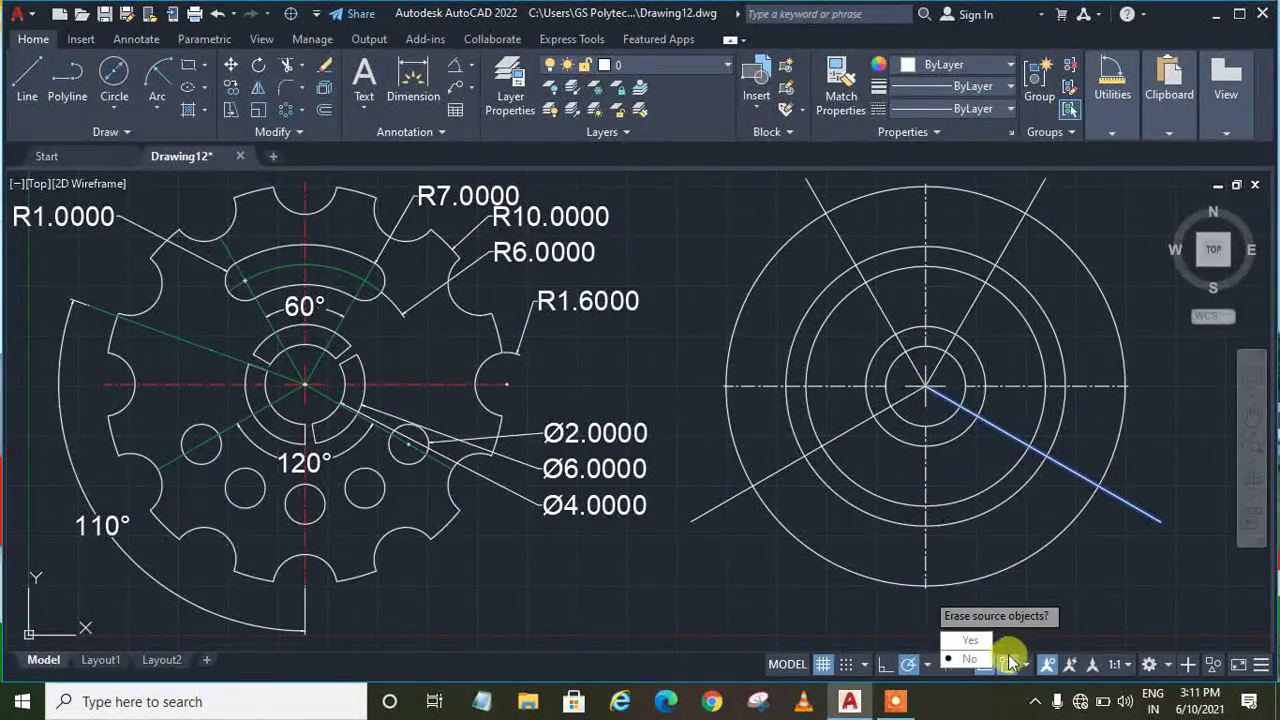
click(972, 660)
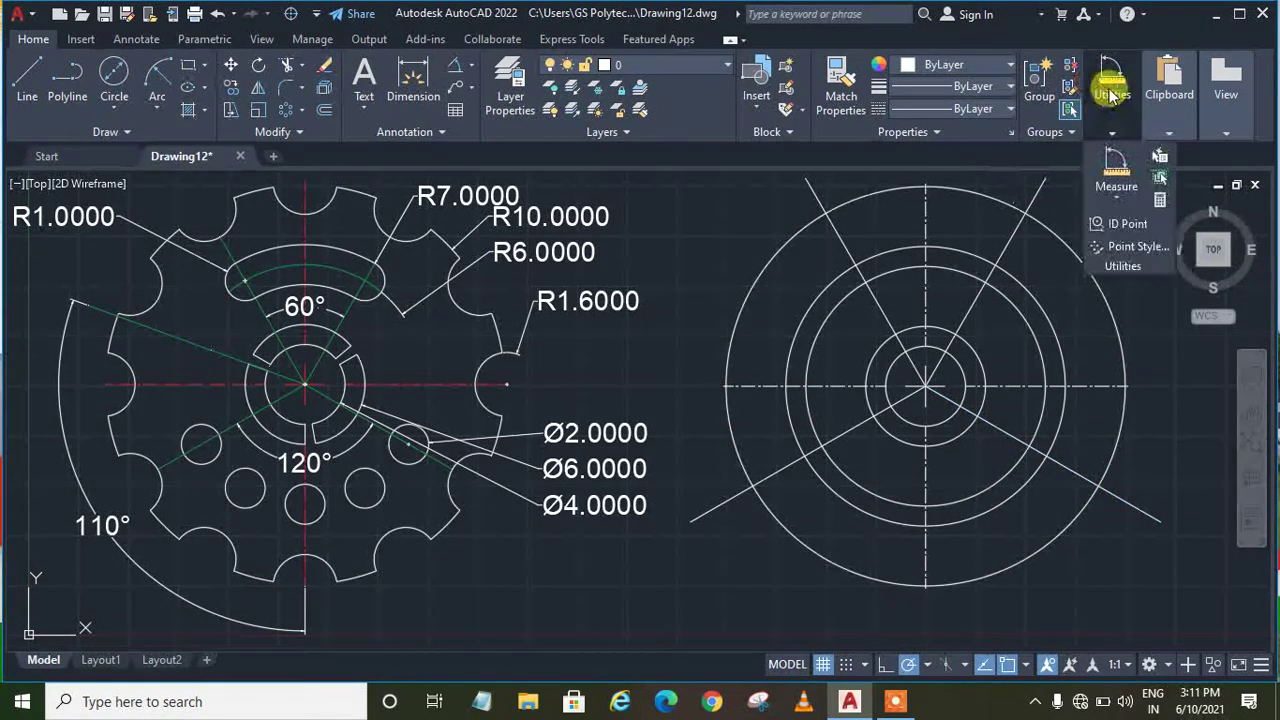
click(1113, 168)
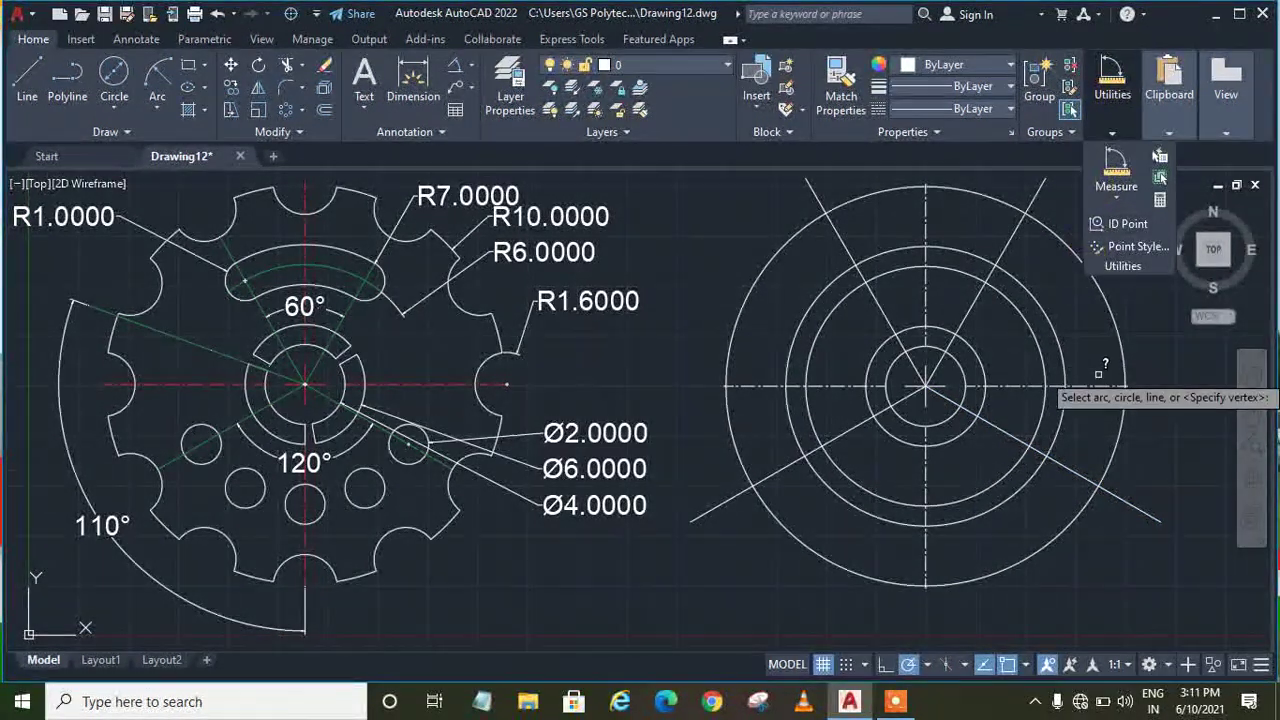
click(1068, 464)
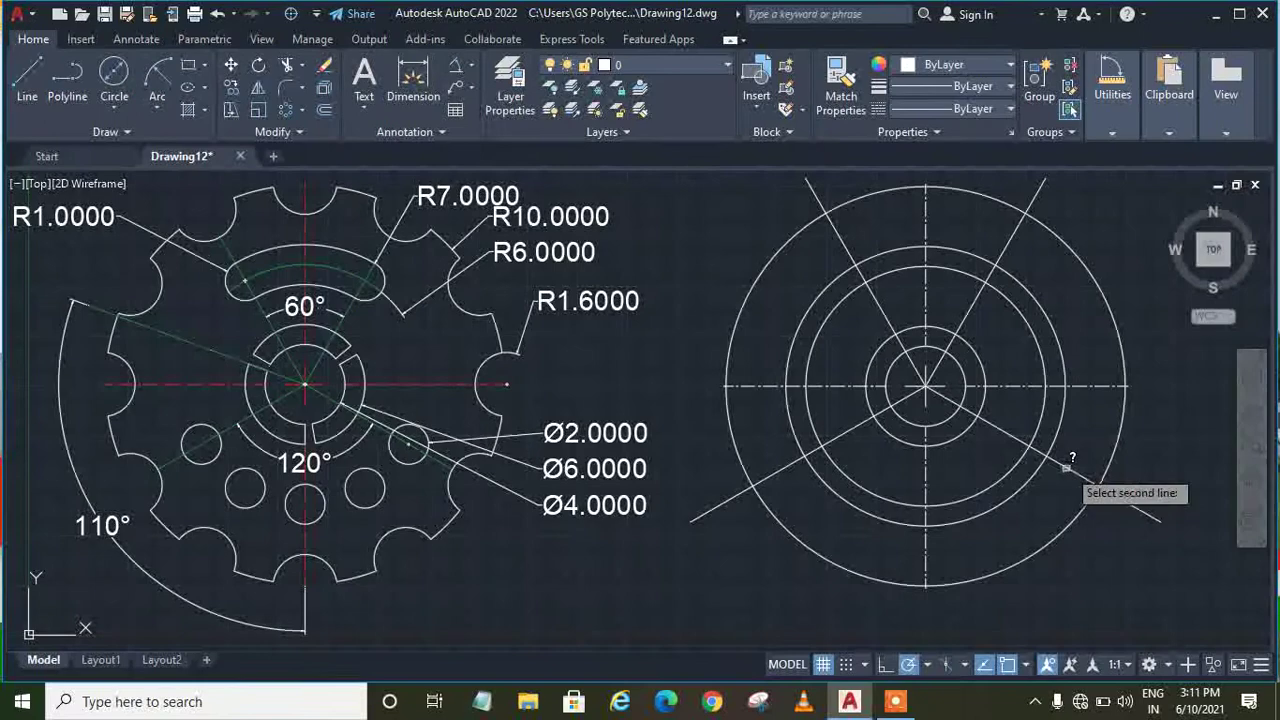
click(816, 452)
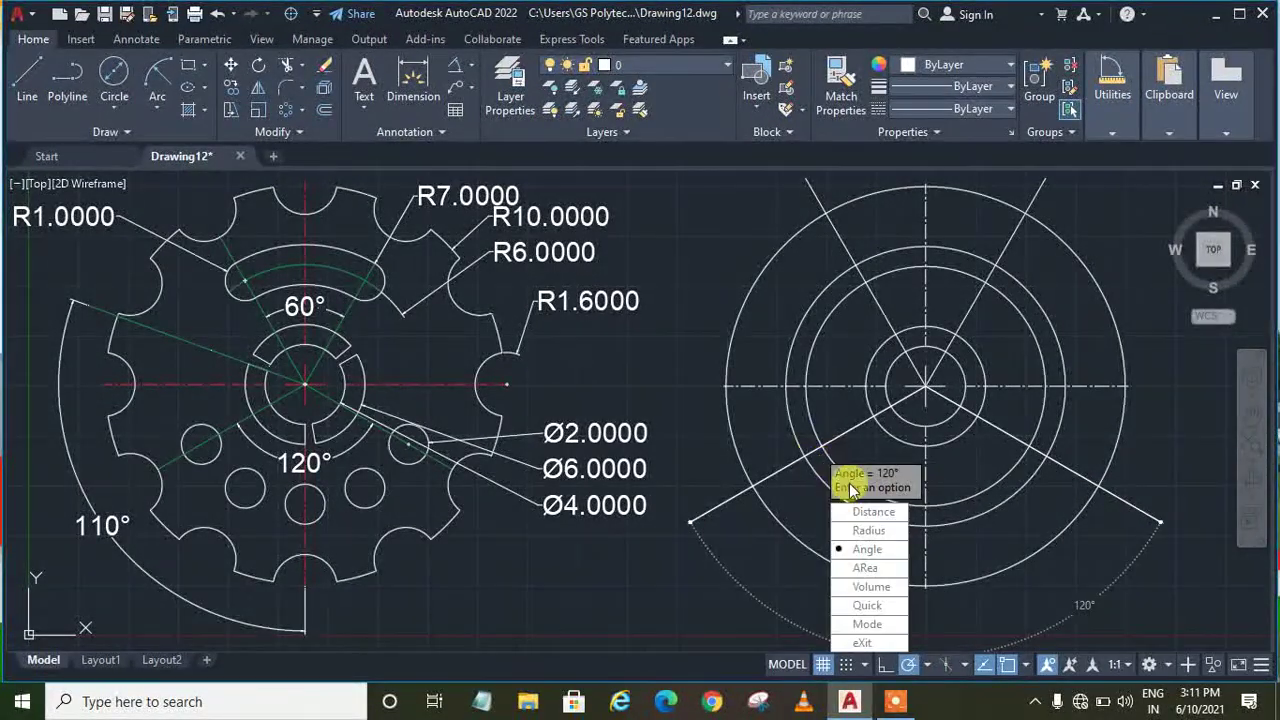
key(Escape)
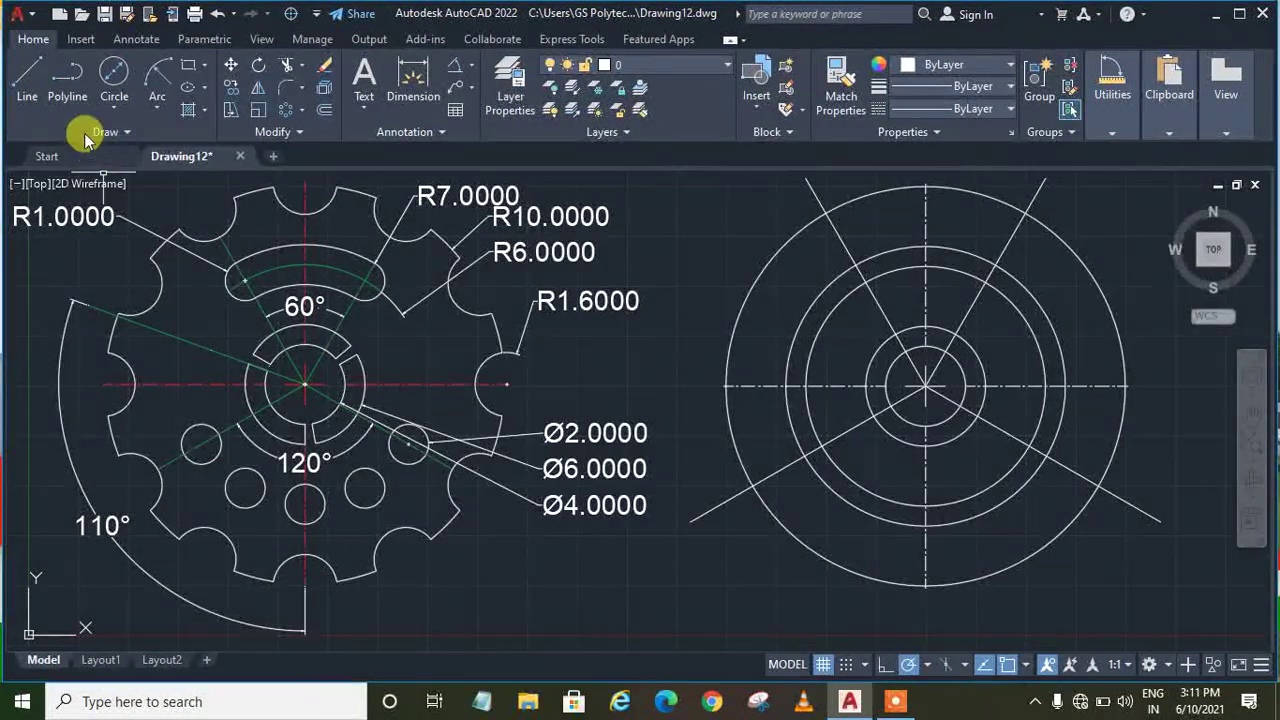
Draw a 13.4353-long line from the circles' centre at 160°
click(38, 80)
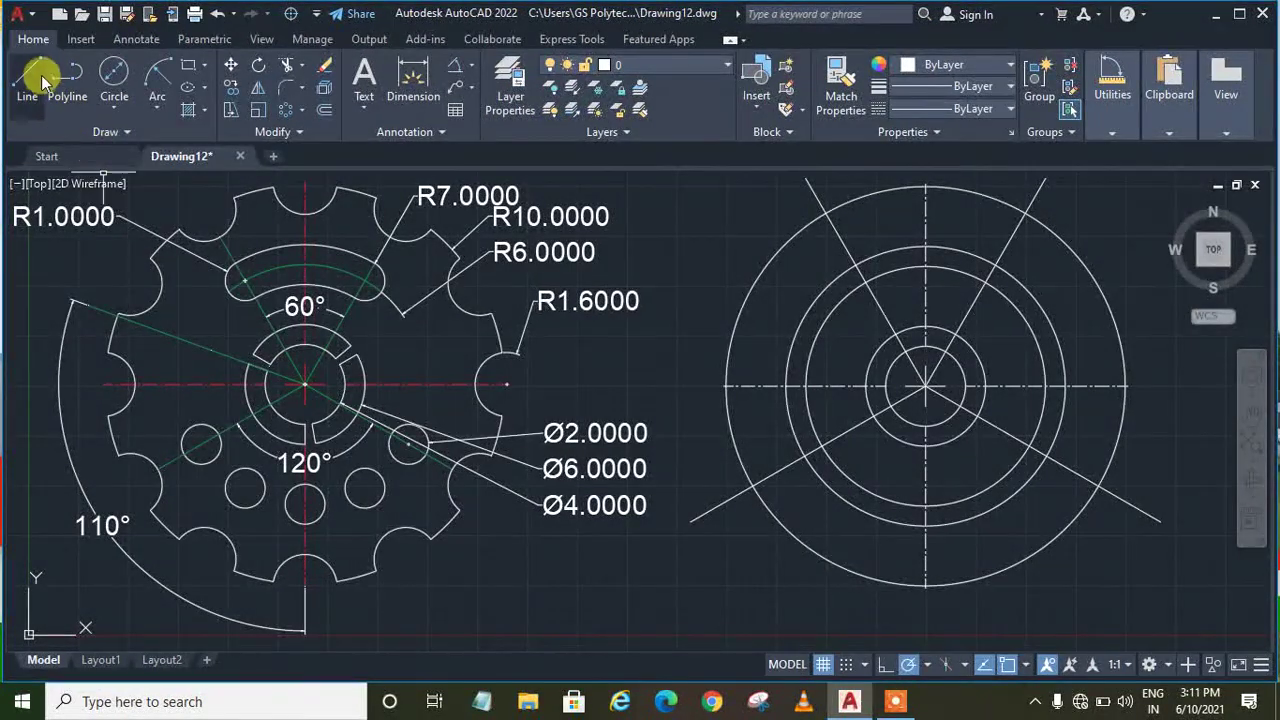
click(926, 385)
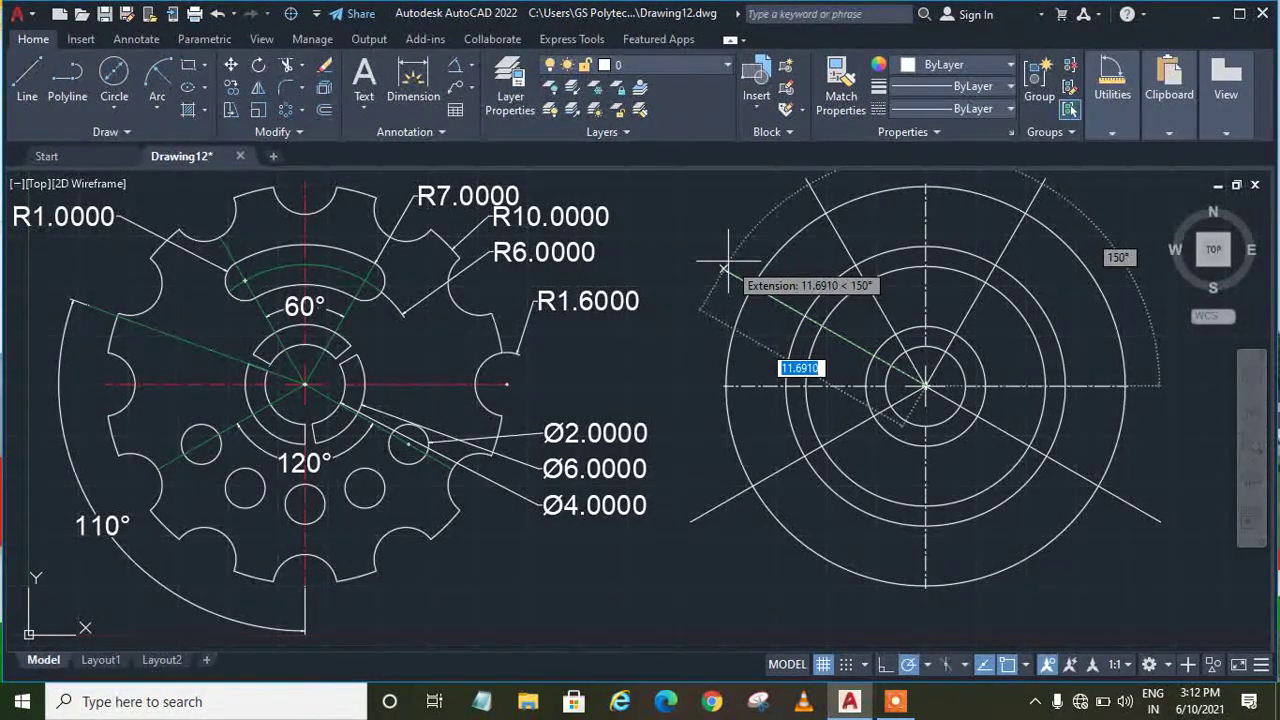
click(925, 385)
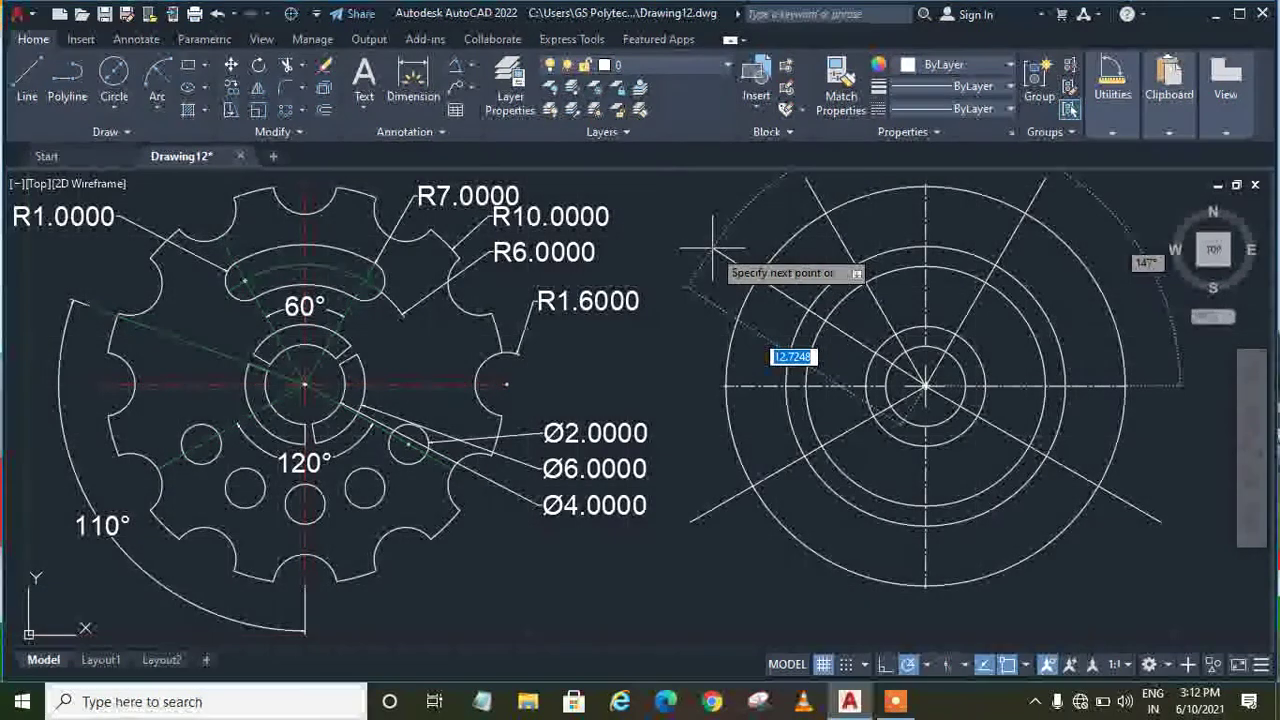
key(Tab)
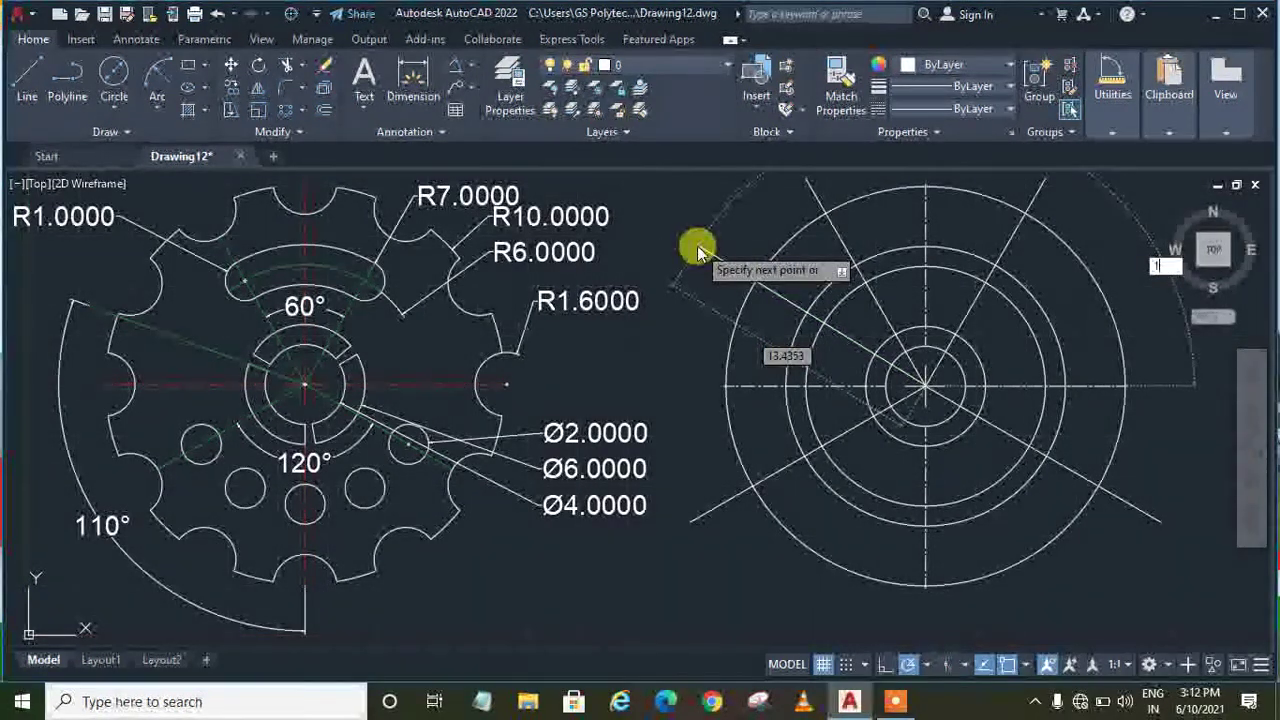
text(60)
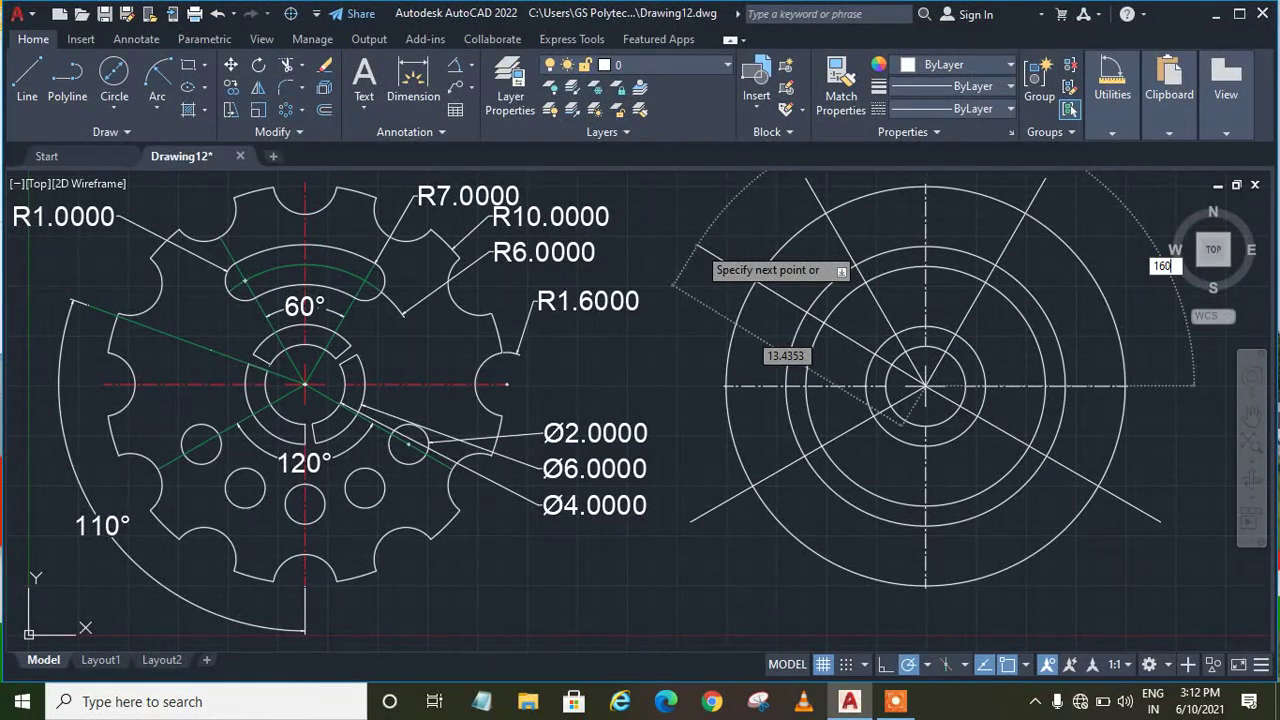
key(Return)
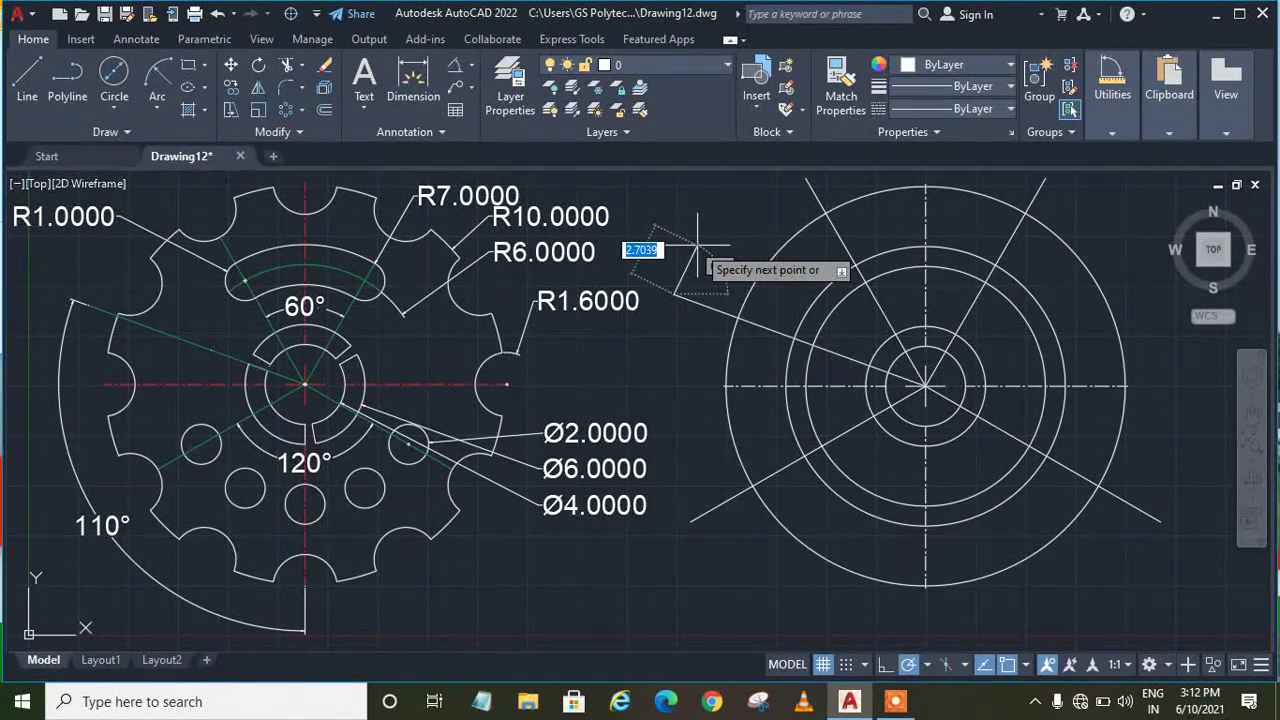
key(Return)
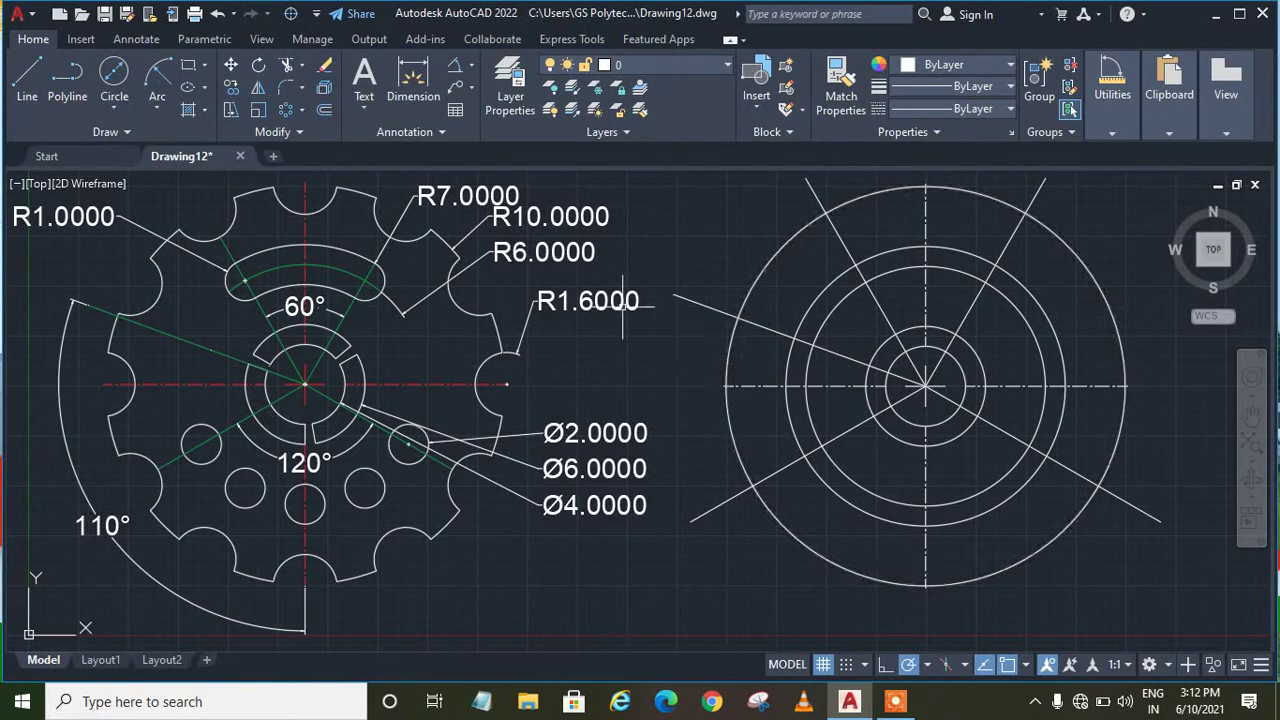
click(1110, 78)
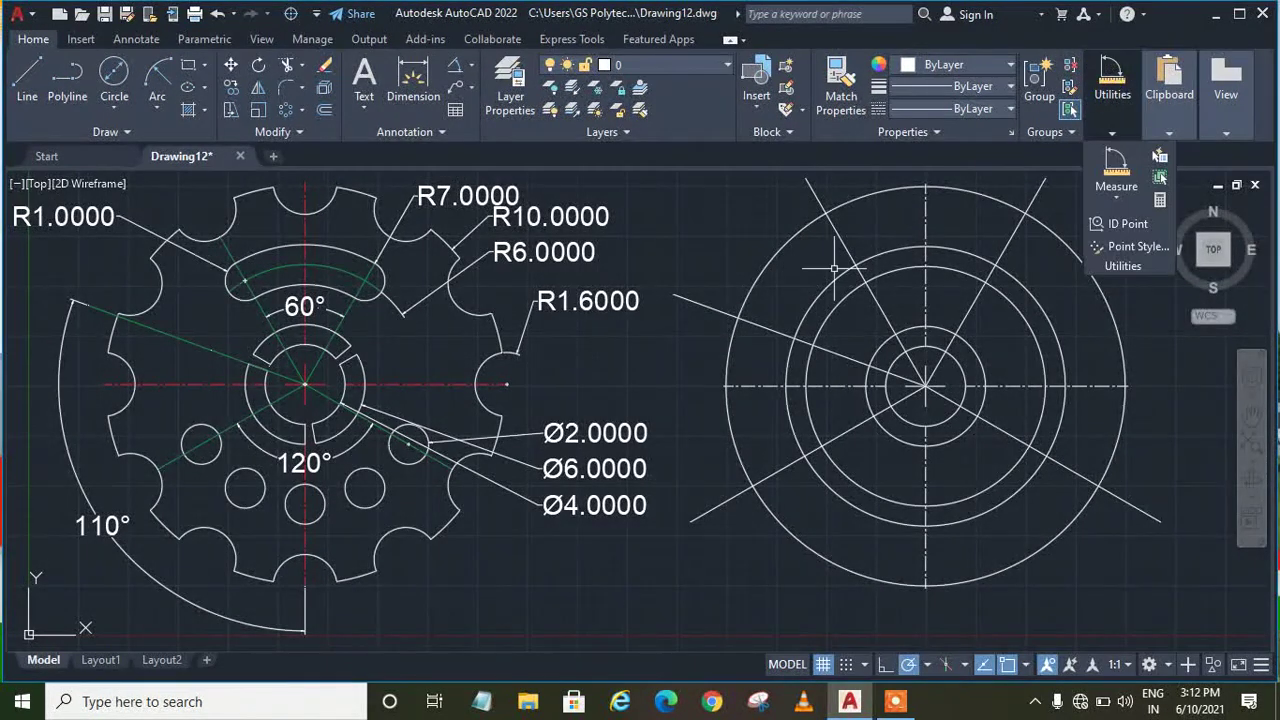
click(1133, 129)
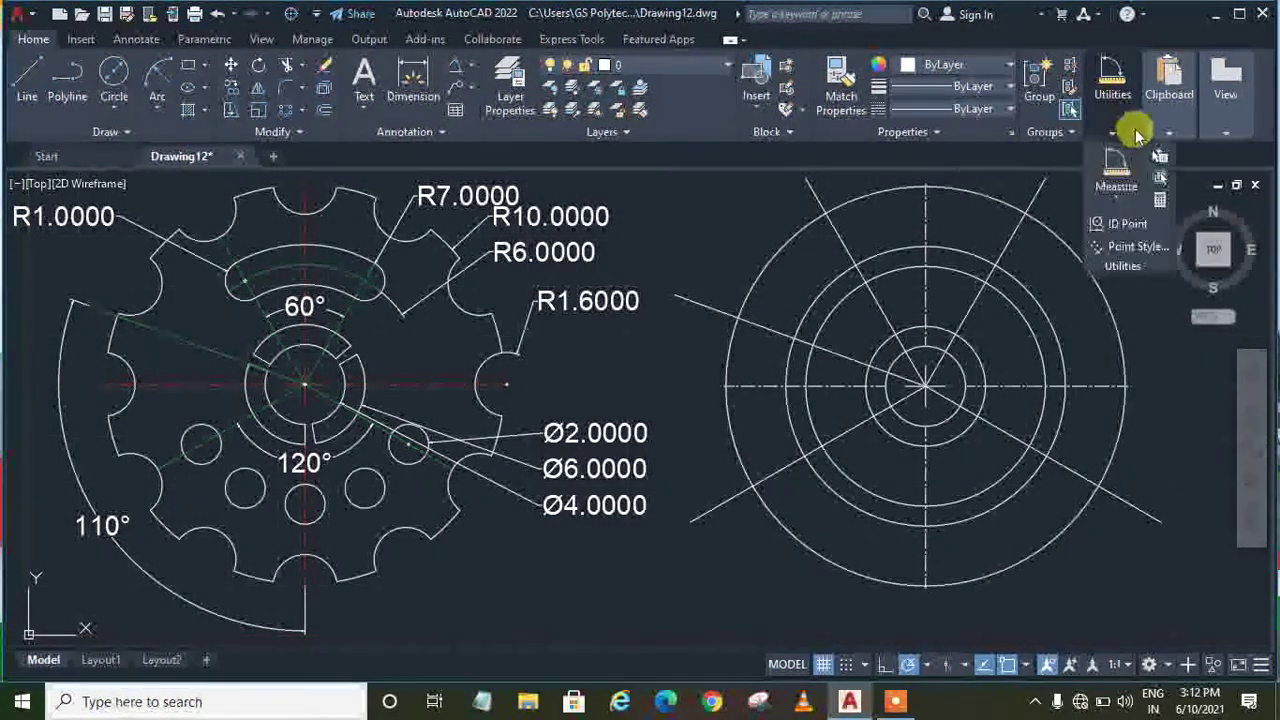
click(1125, 193)
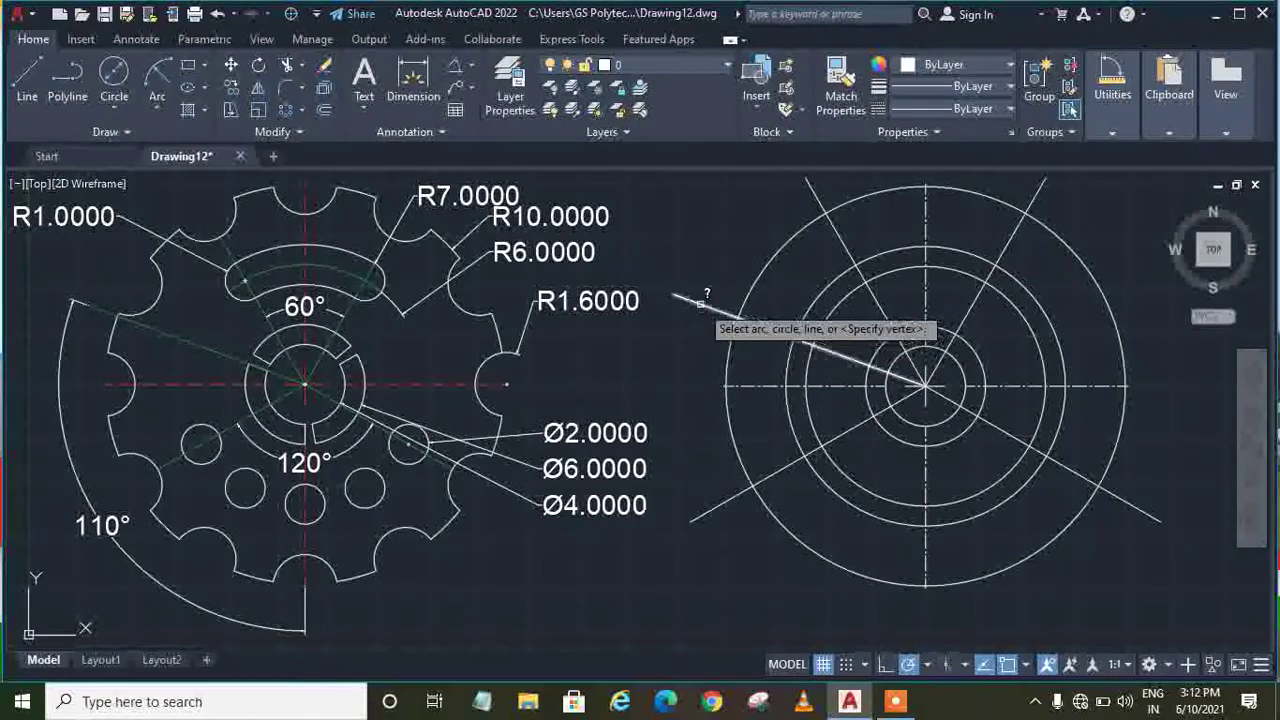
click(927, 553)
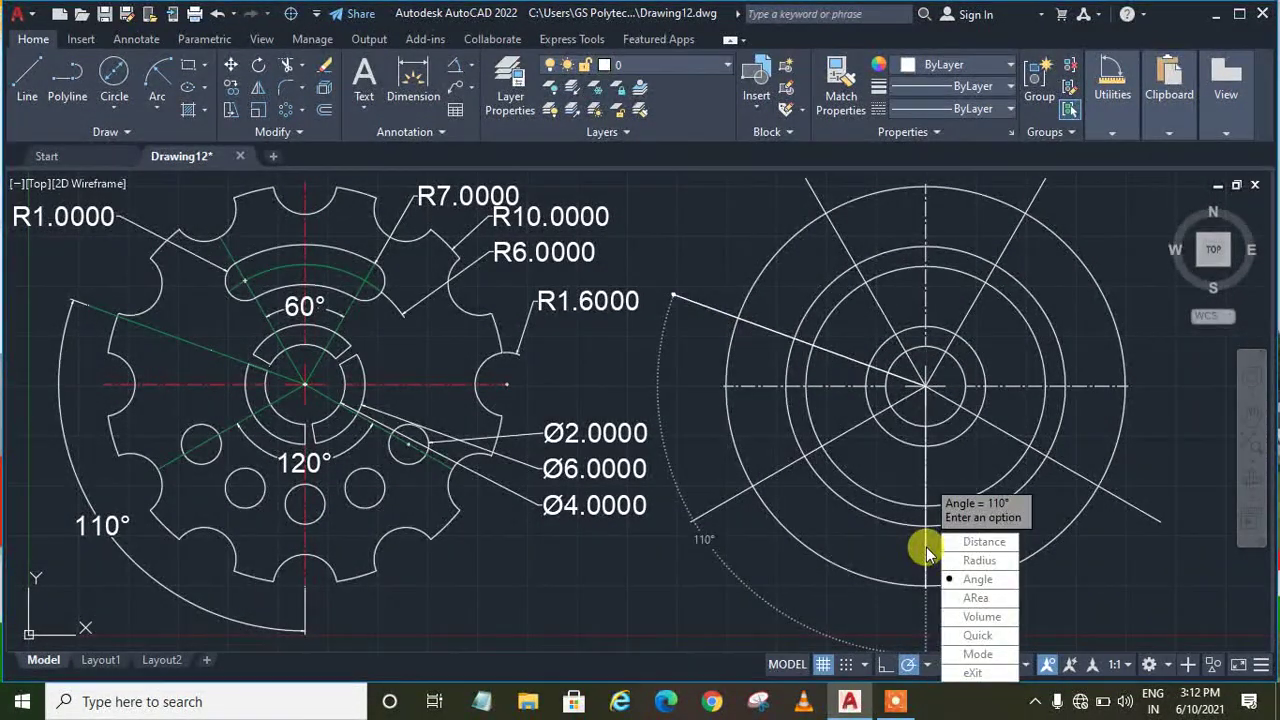
key(Escape)
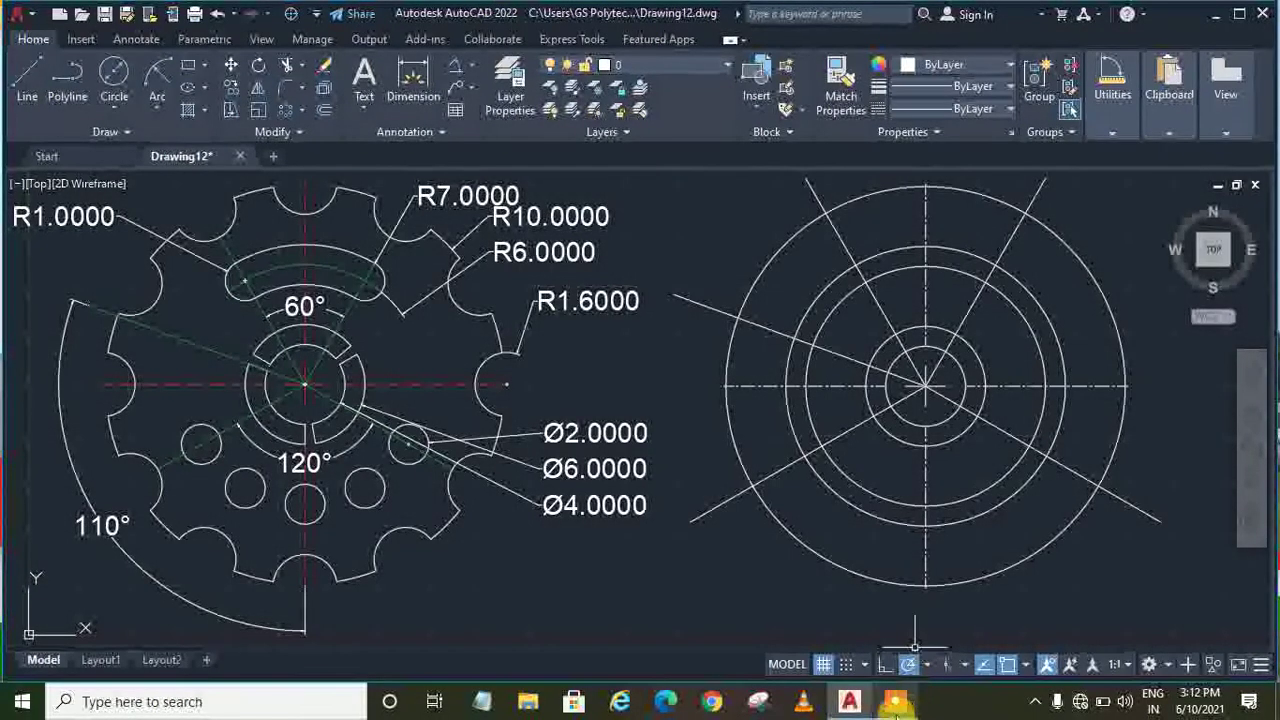
click(894, 703)
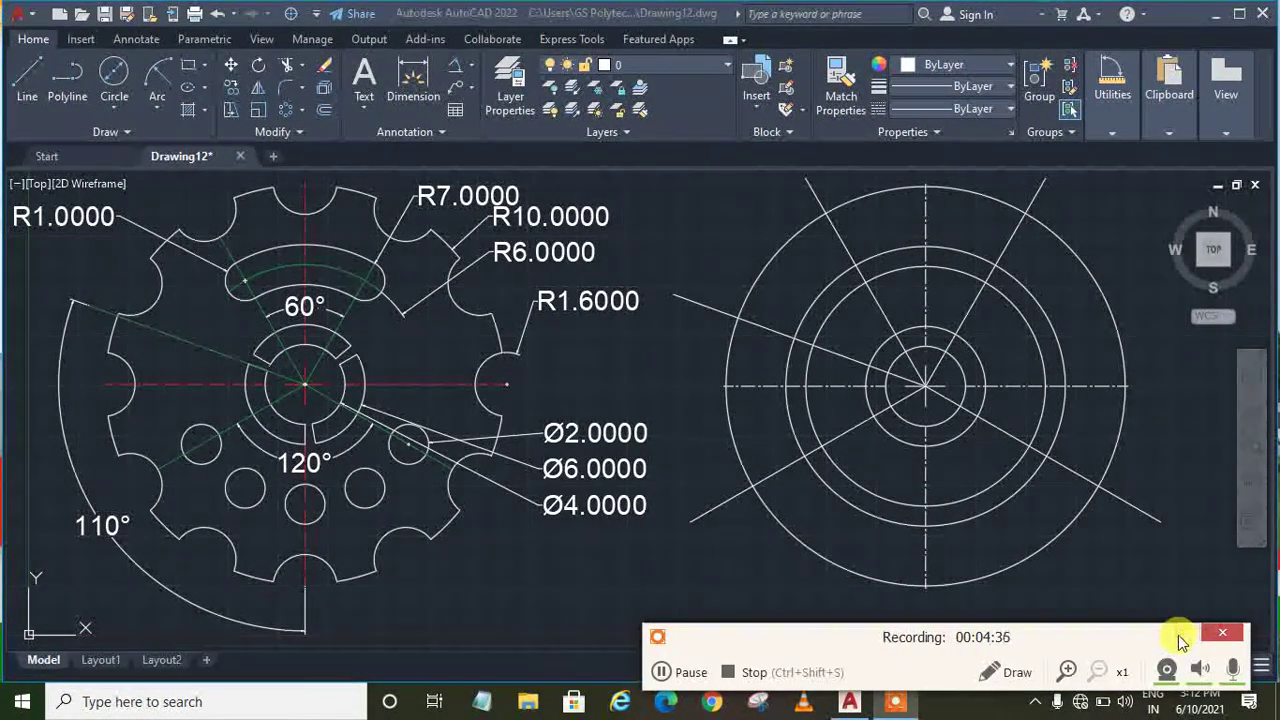
click(1222, 632)
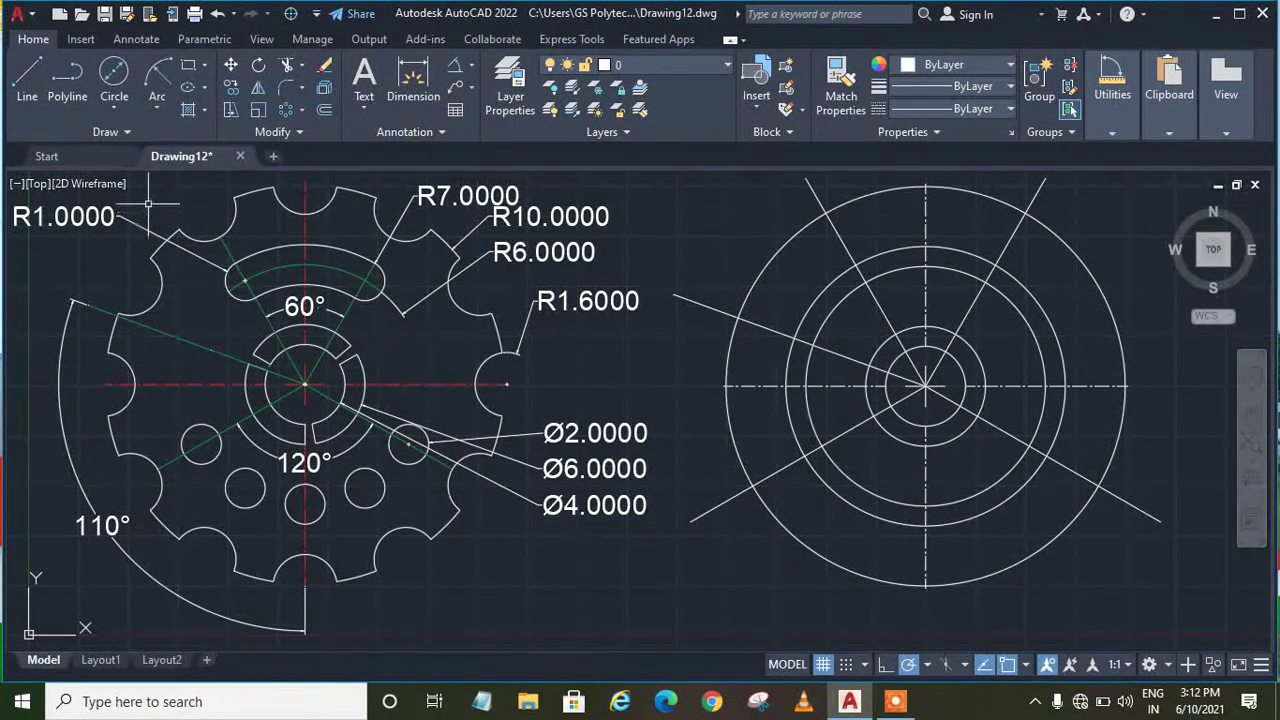
click(114, 72)
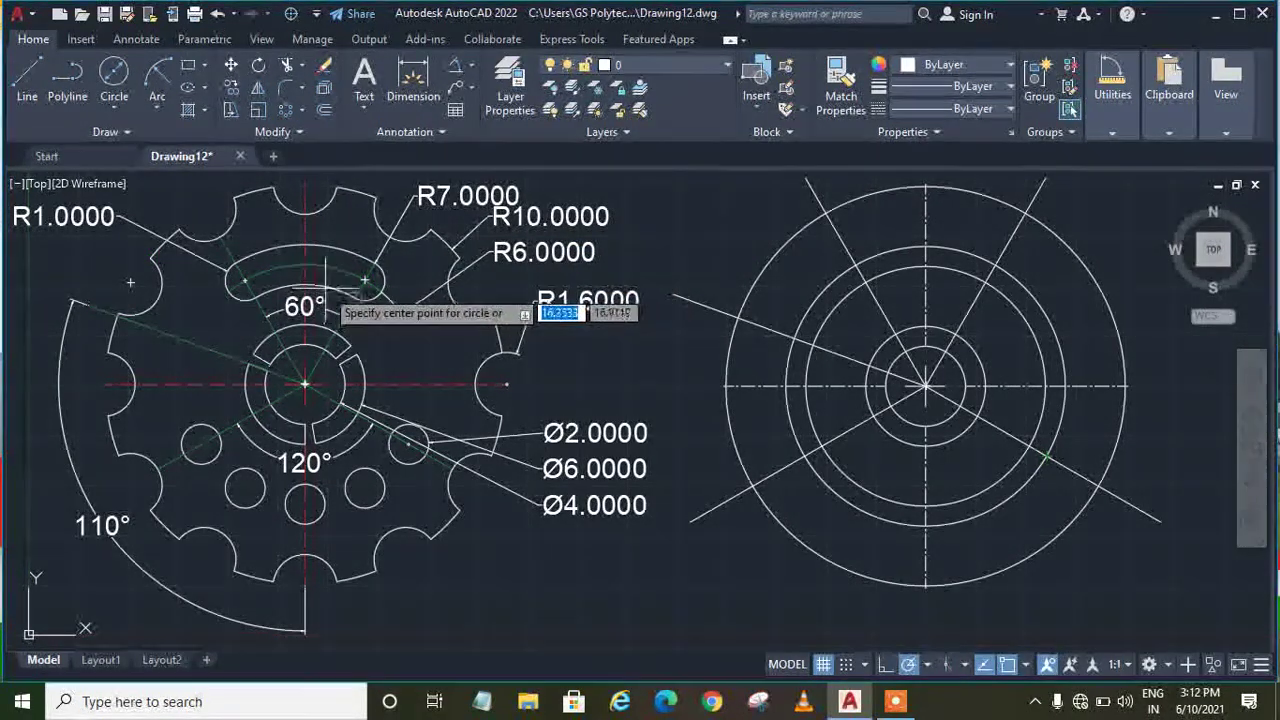
click(653, 290)
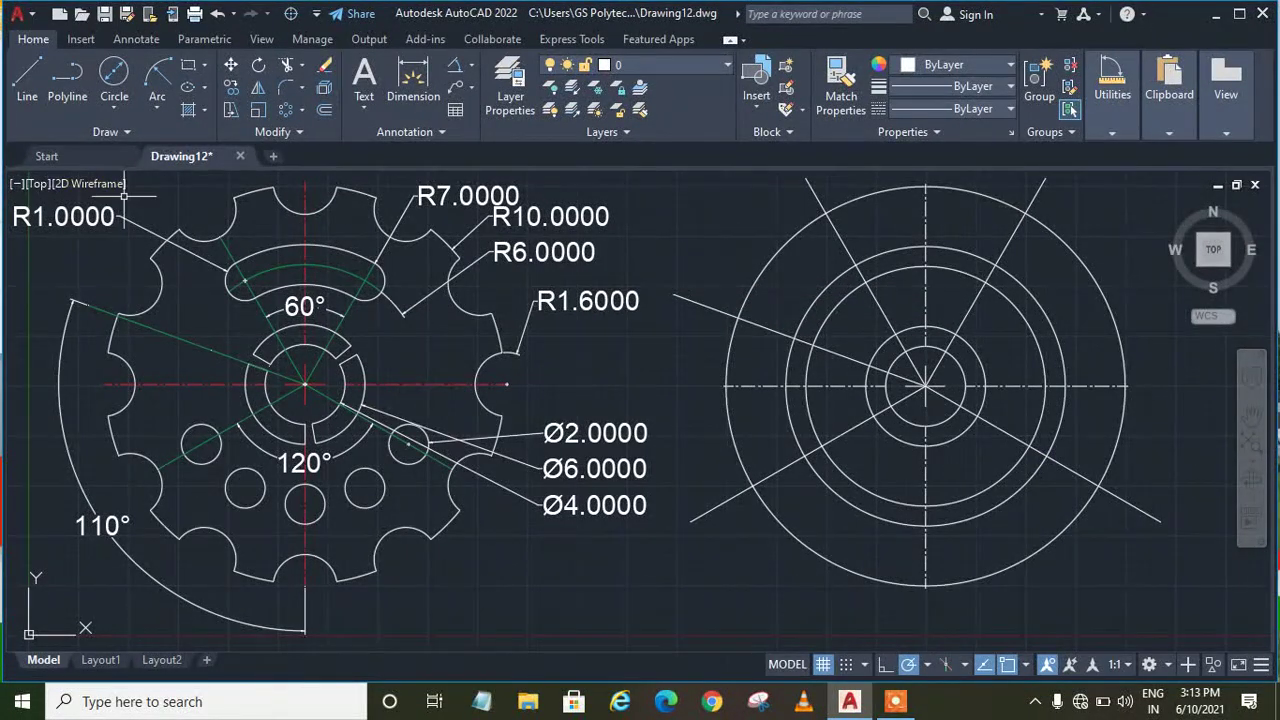
click(310, 262)
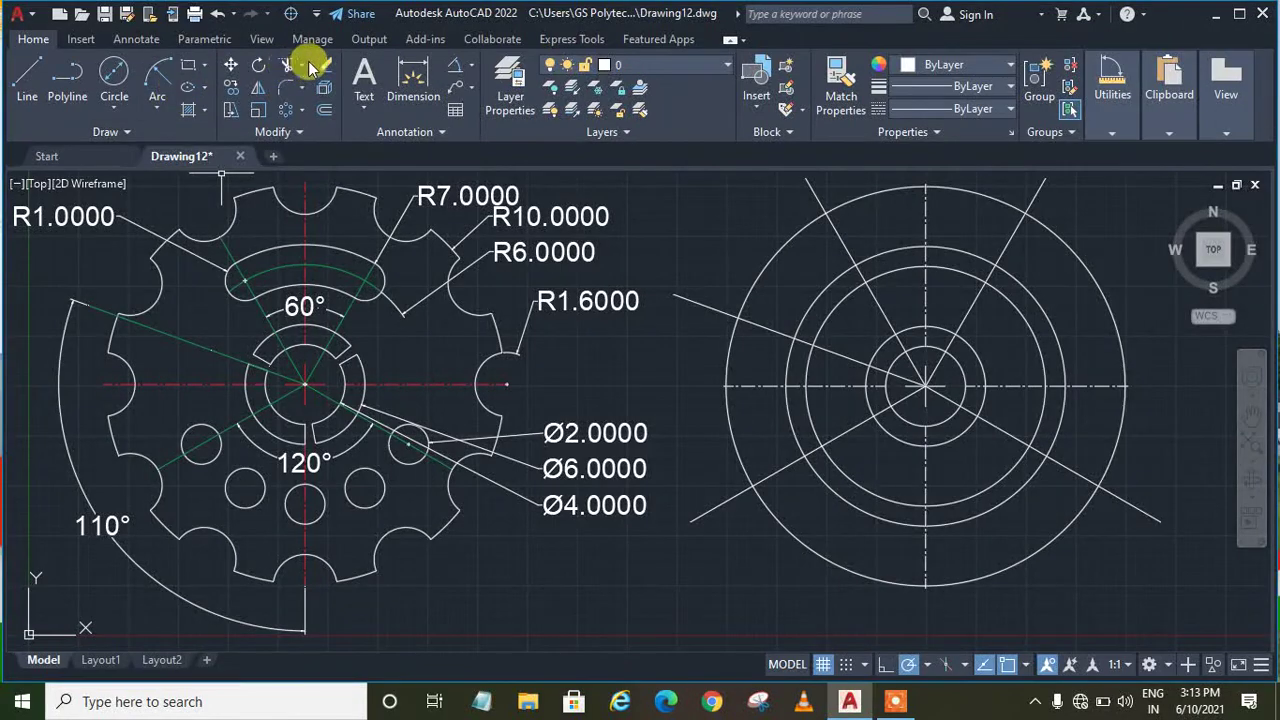
Offset the radius-7 circle 2 units inward
click(325, 110)
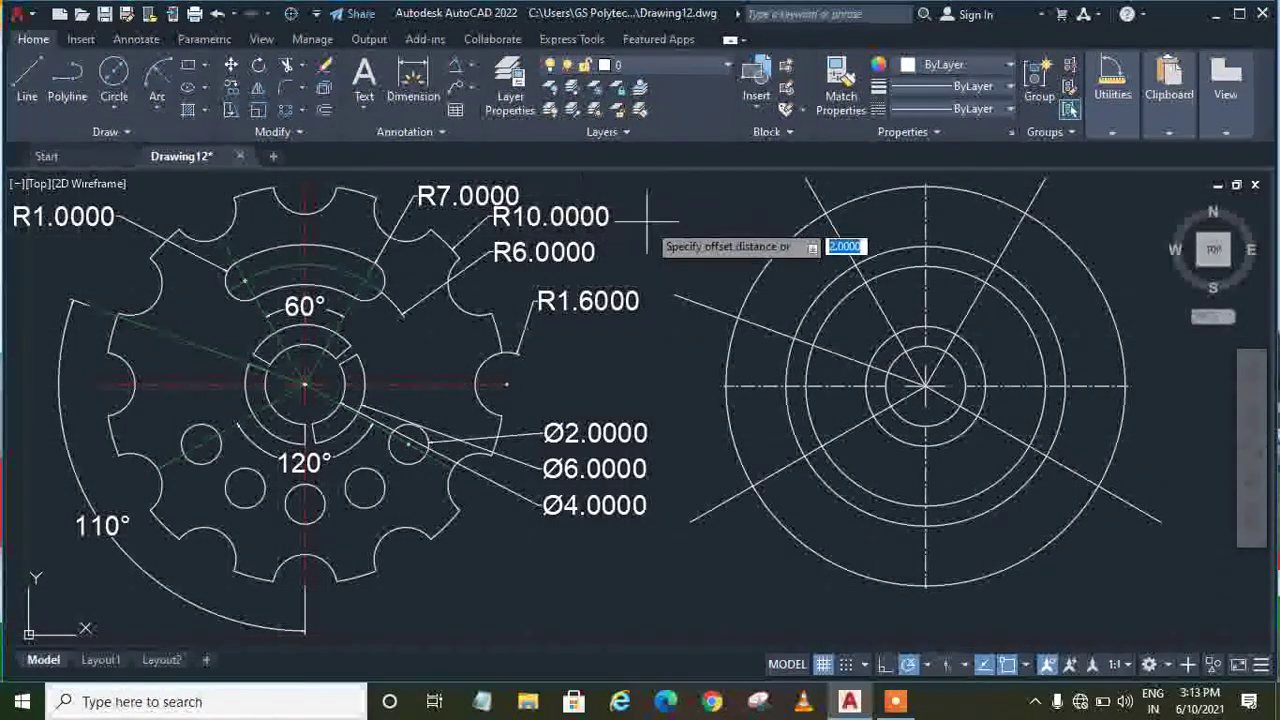
text(2)
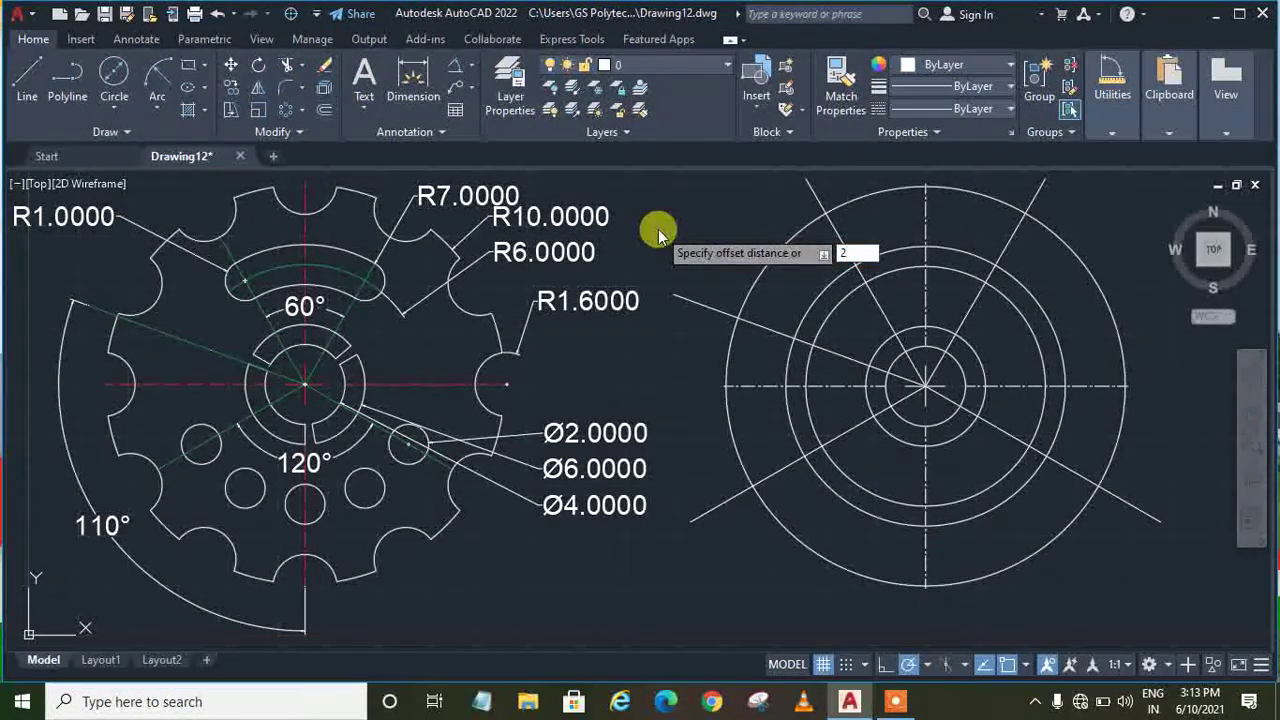
key(Return)
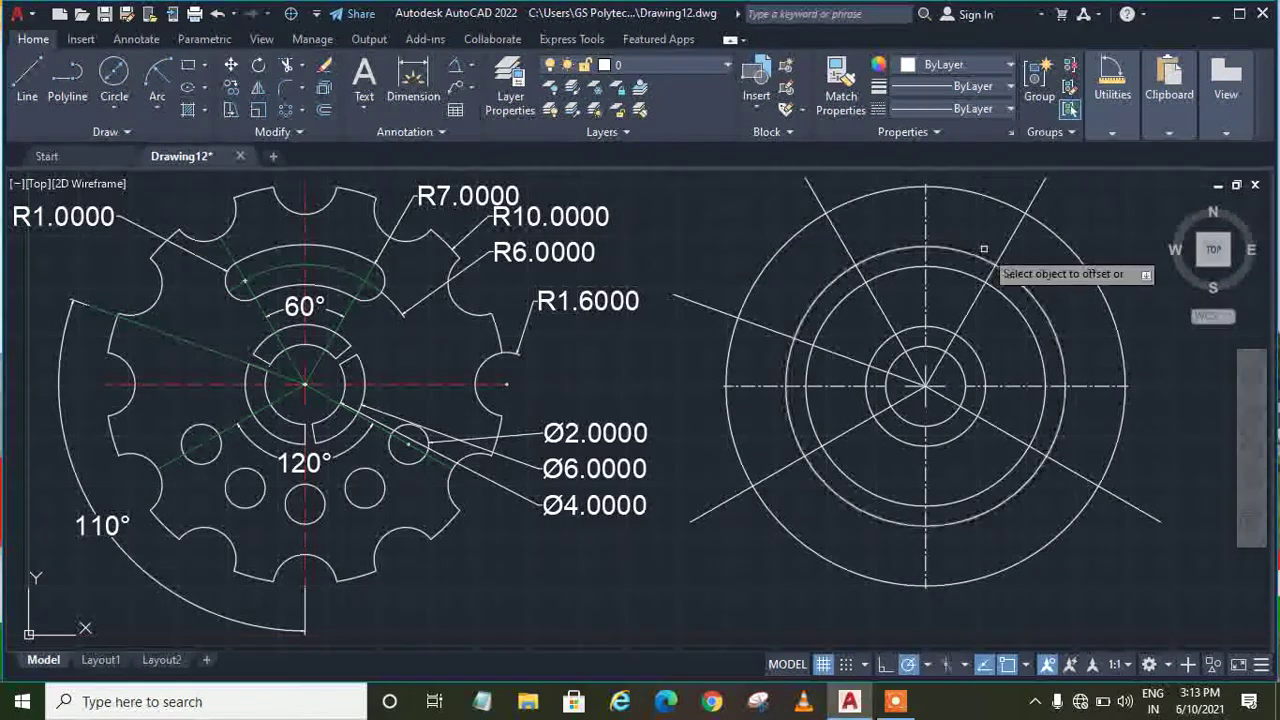
click(972, 256)
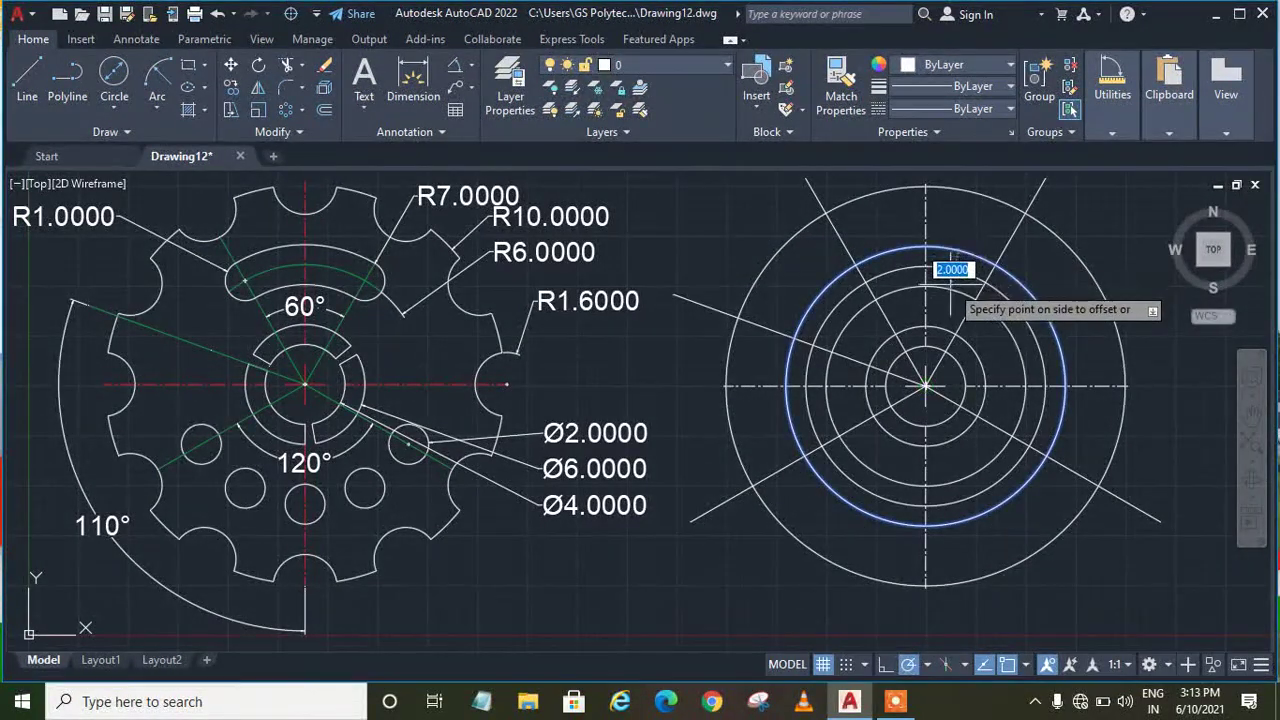
click(950, 285)
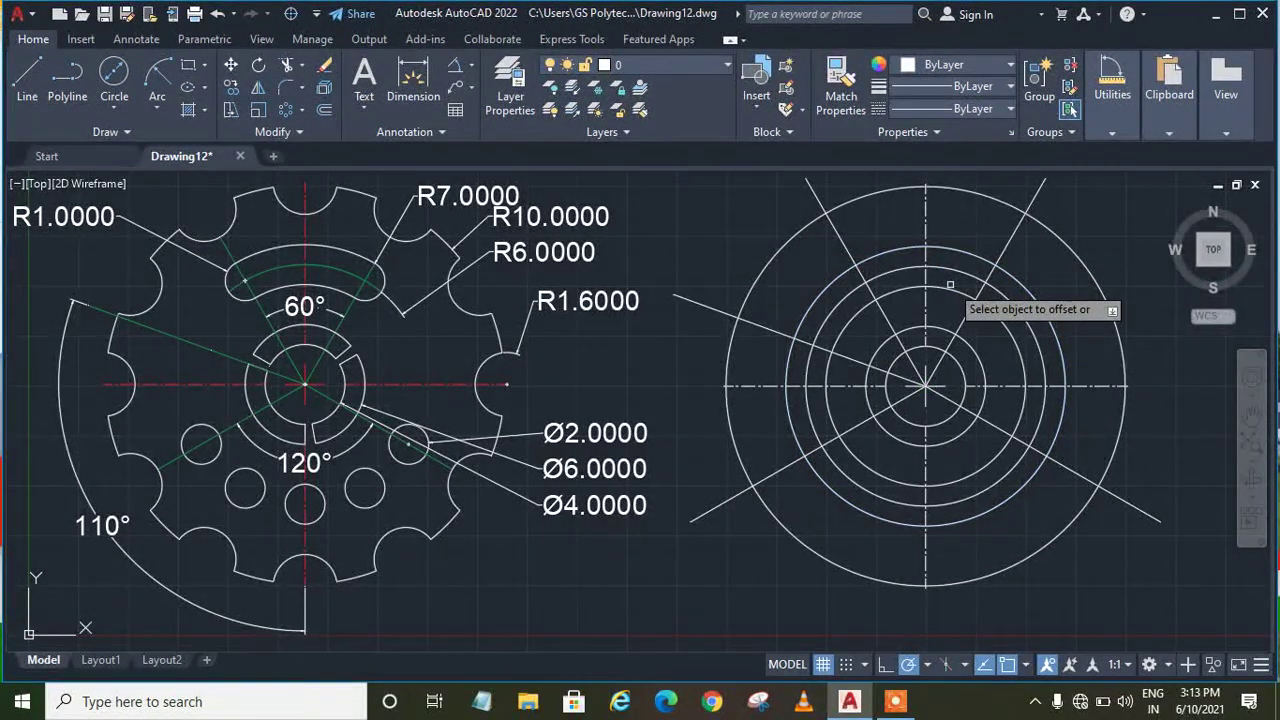
key(Return)
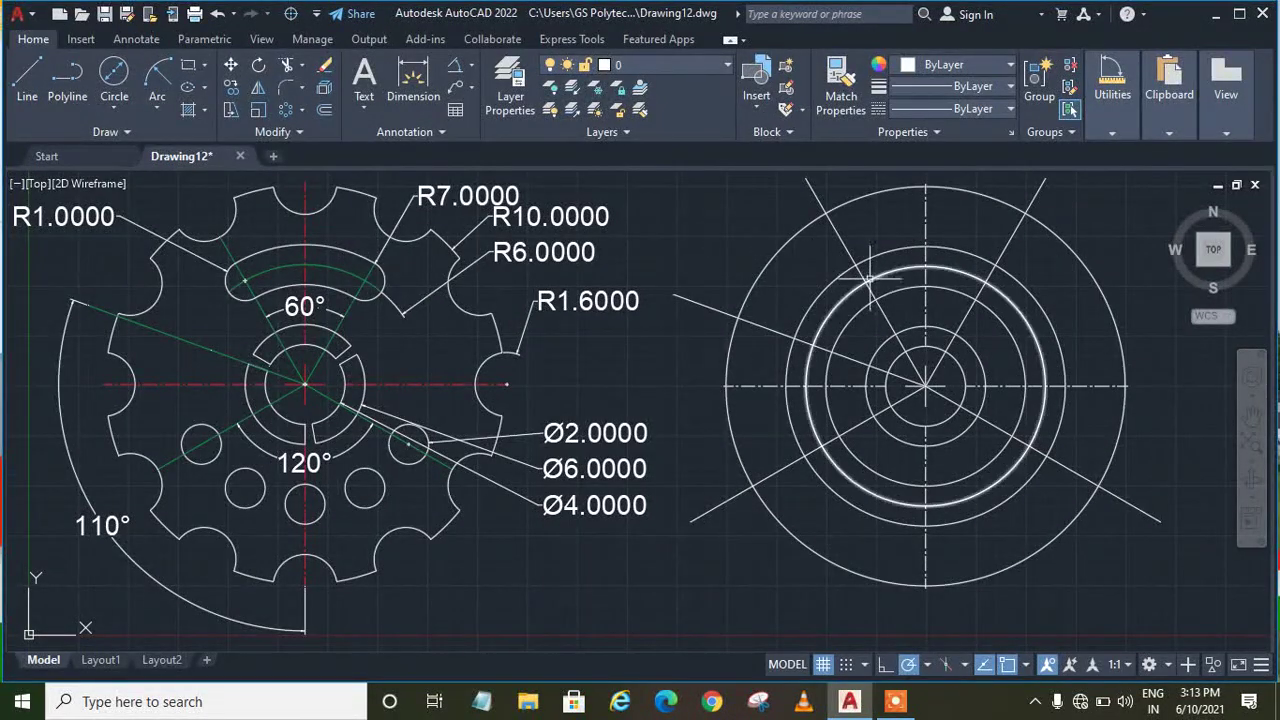
Cap the slot's left end with a start-end-radius arc between the circles
click(157, 108)
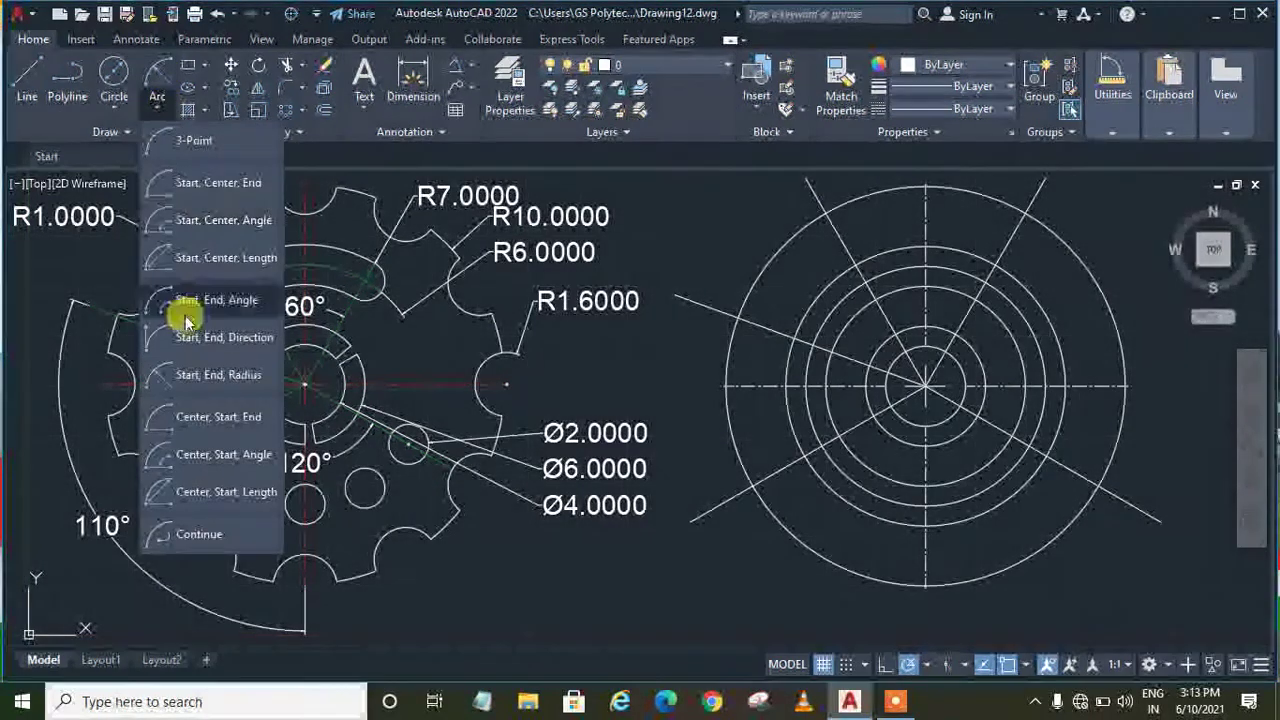
click(226, 385)
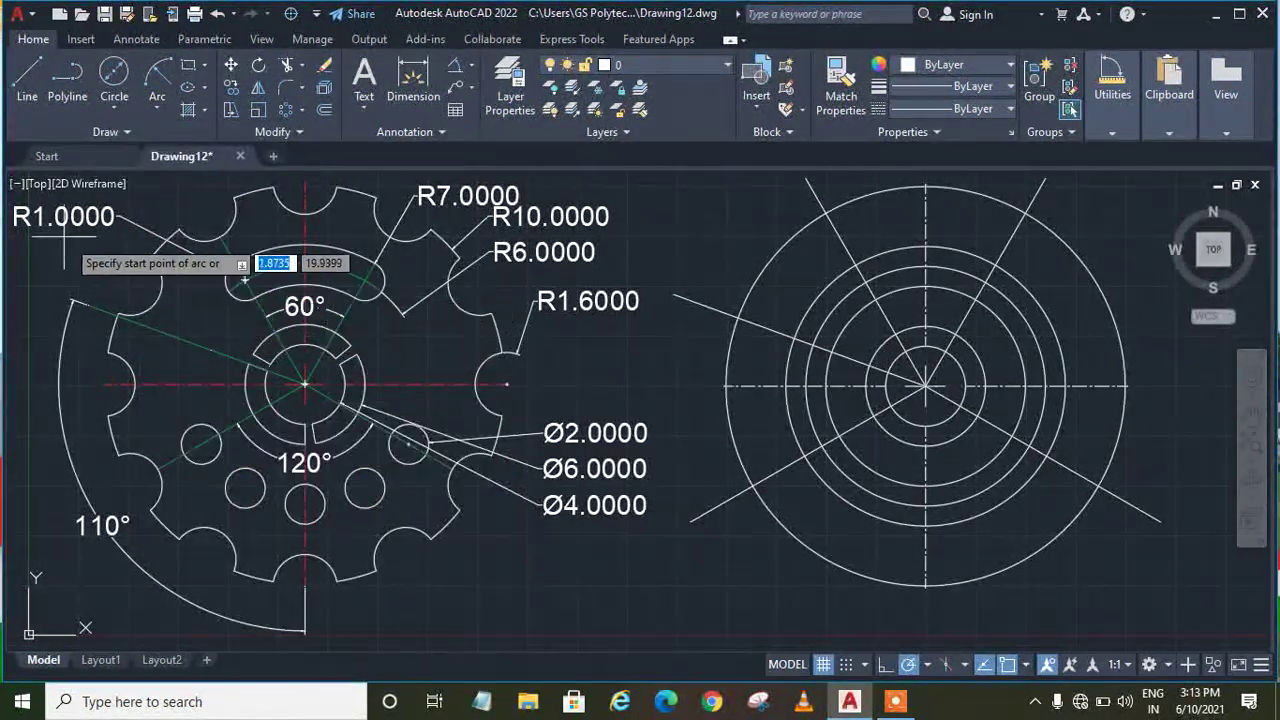
click(875, 299)
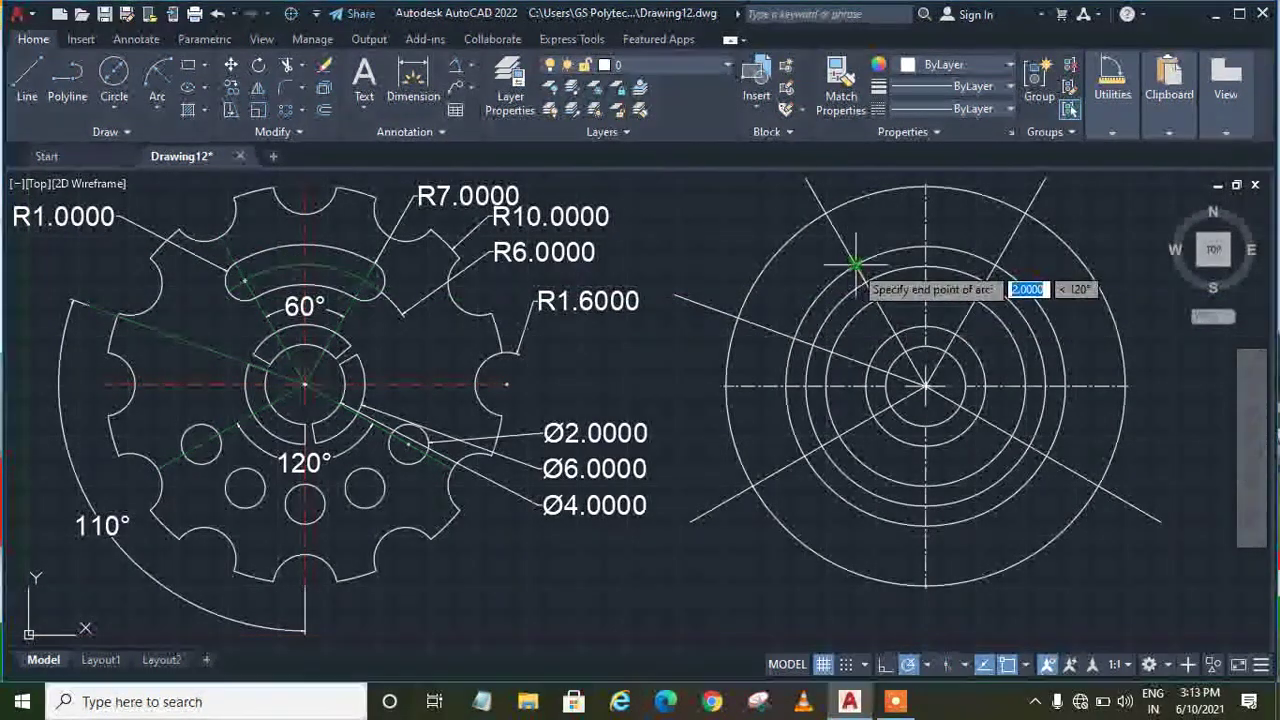
key(Escape)
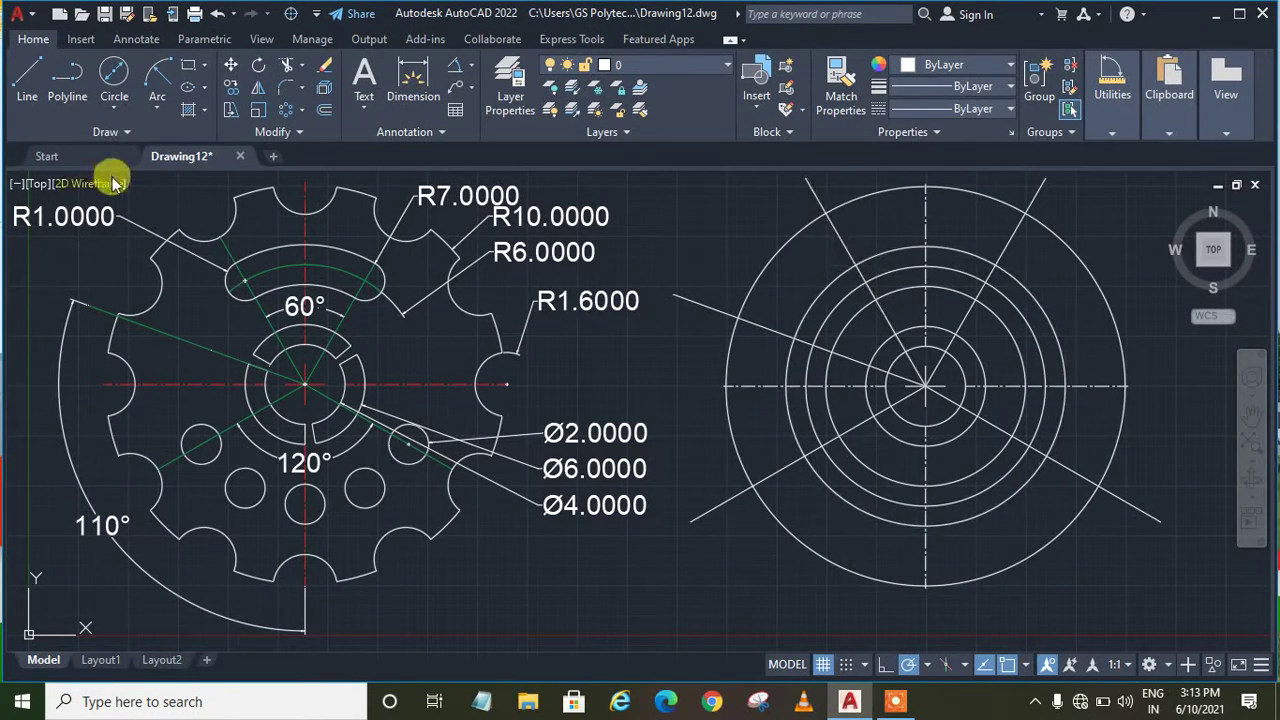
click(157, 76)
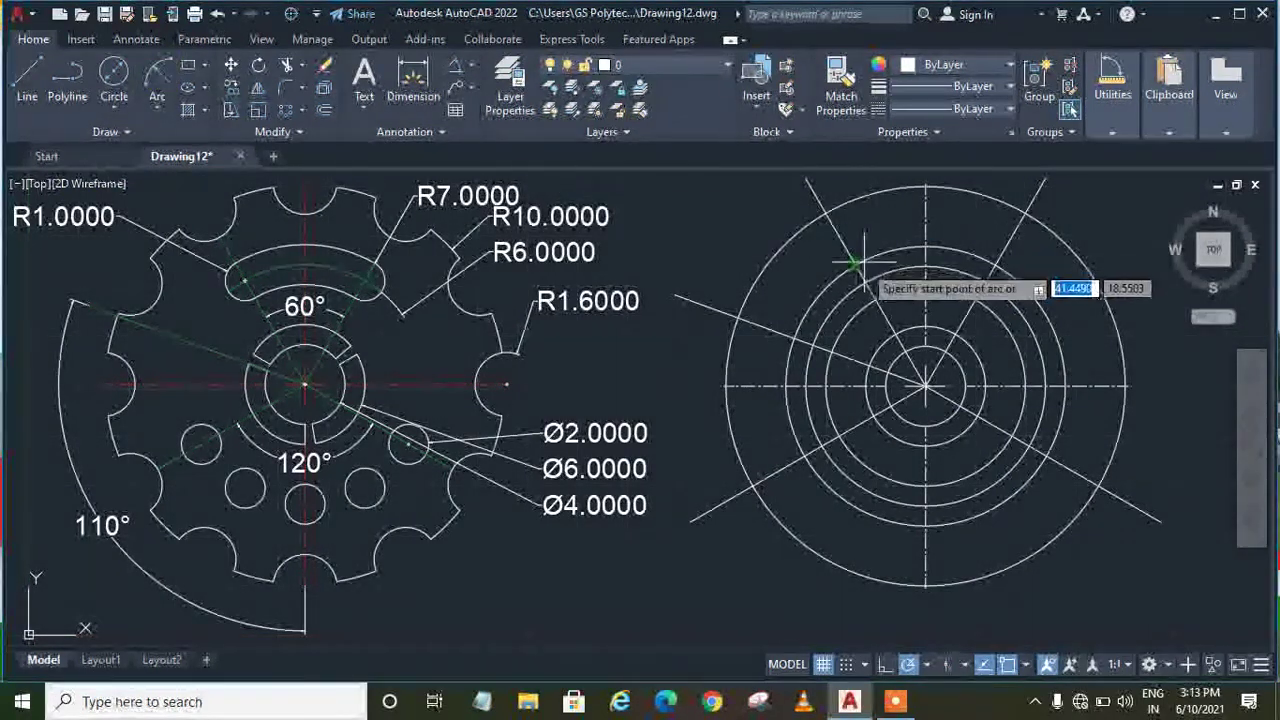
click(842, 300)
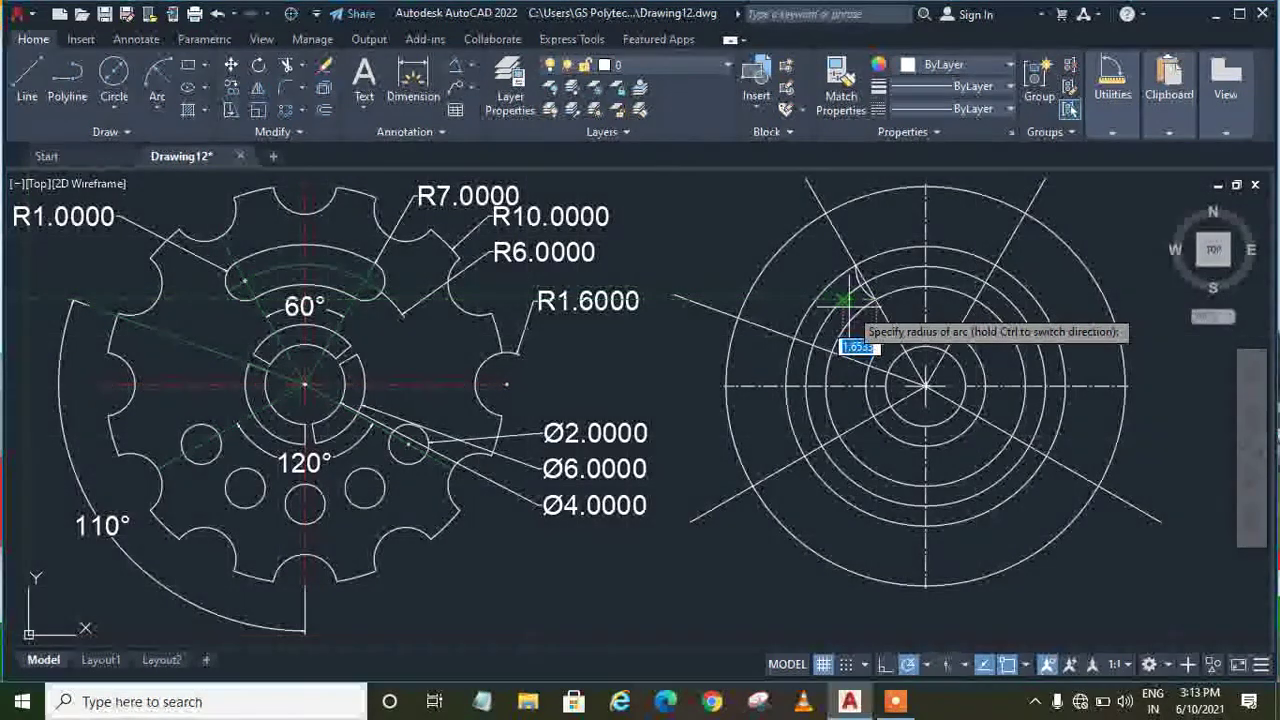
text(1)
click(849, 313)
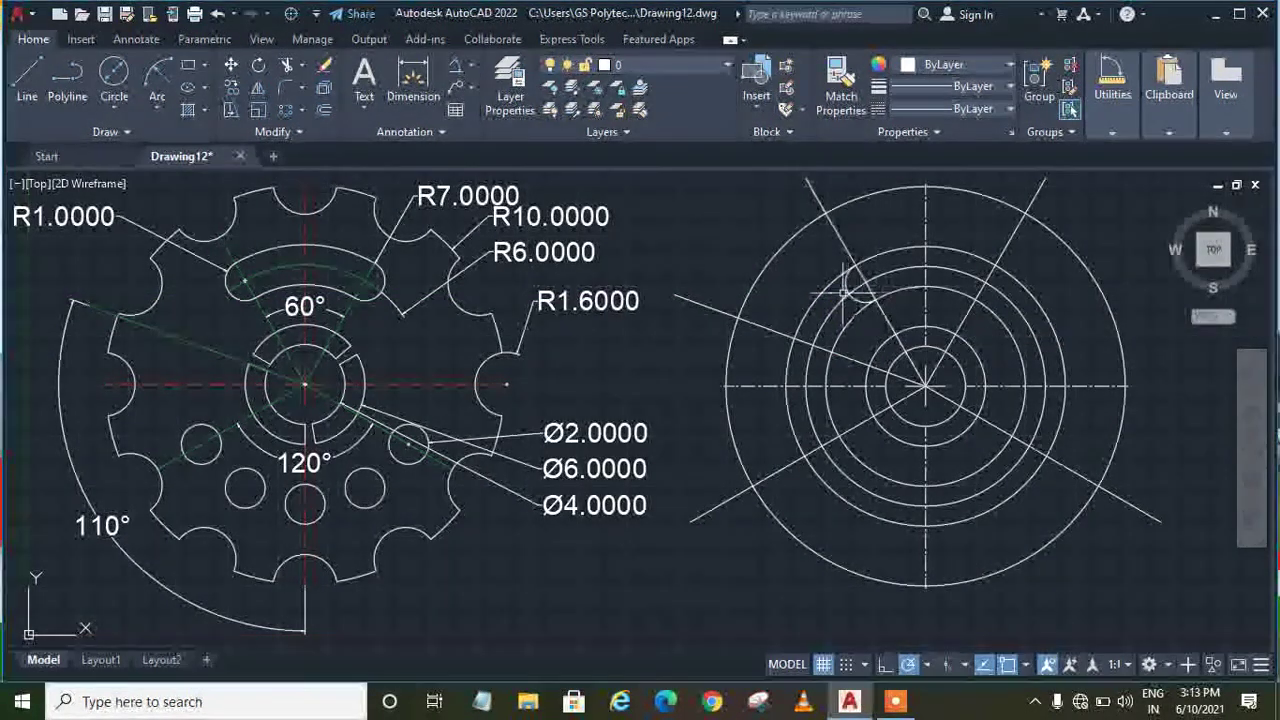
Cap the slot's right end with a radius-1 arc and trim the diagonal inside
click(155, 76)
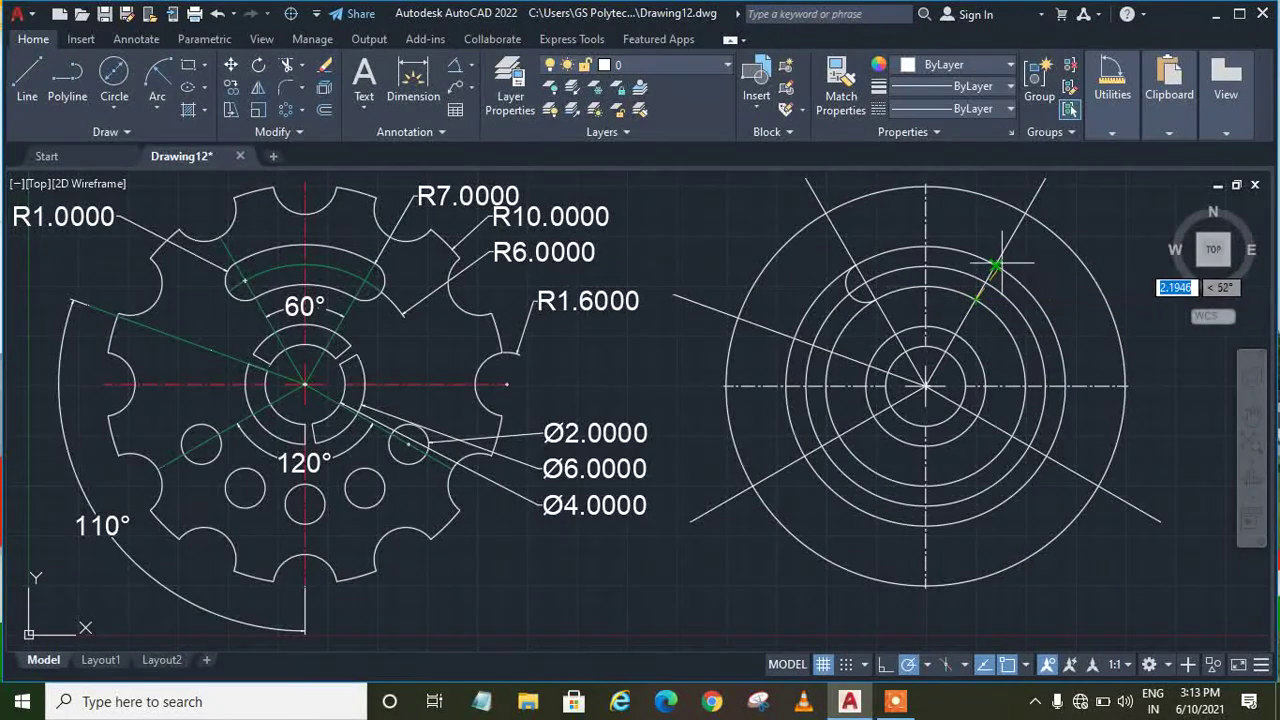
click(996, 265)
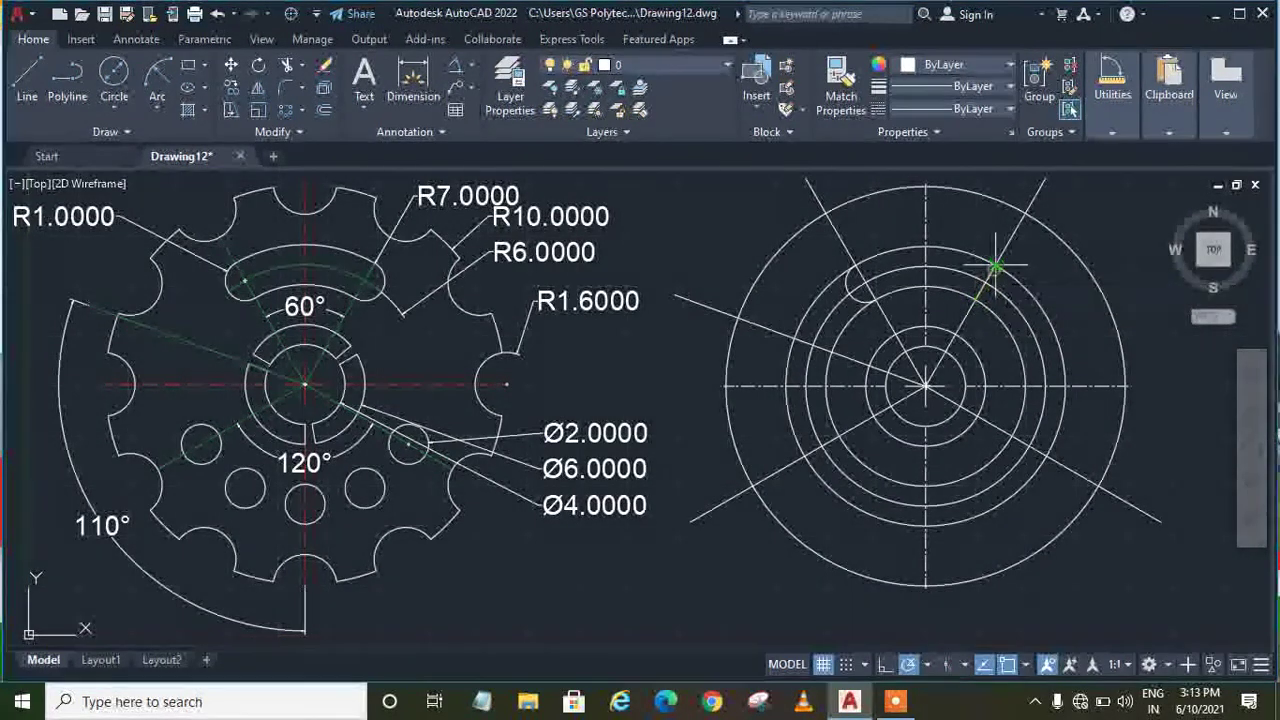
click(998, 268)
text(1)
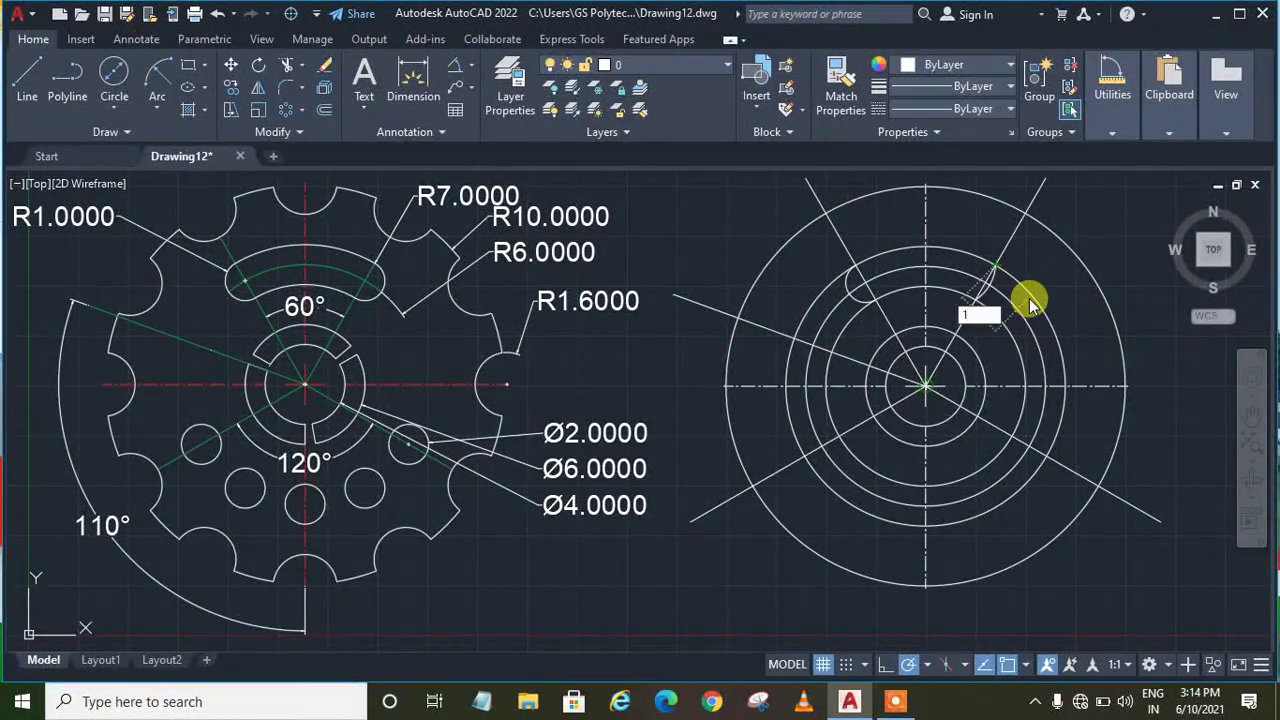
key(Return)
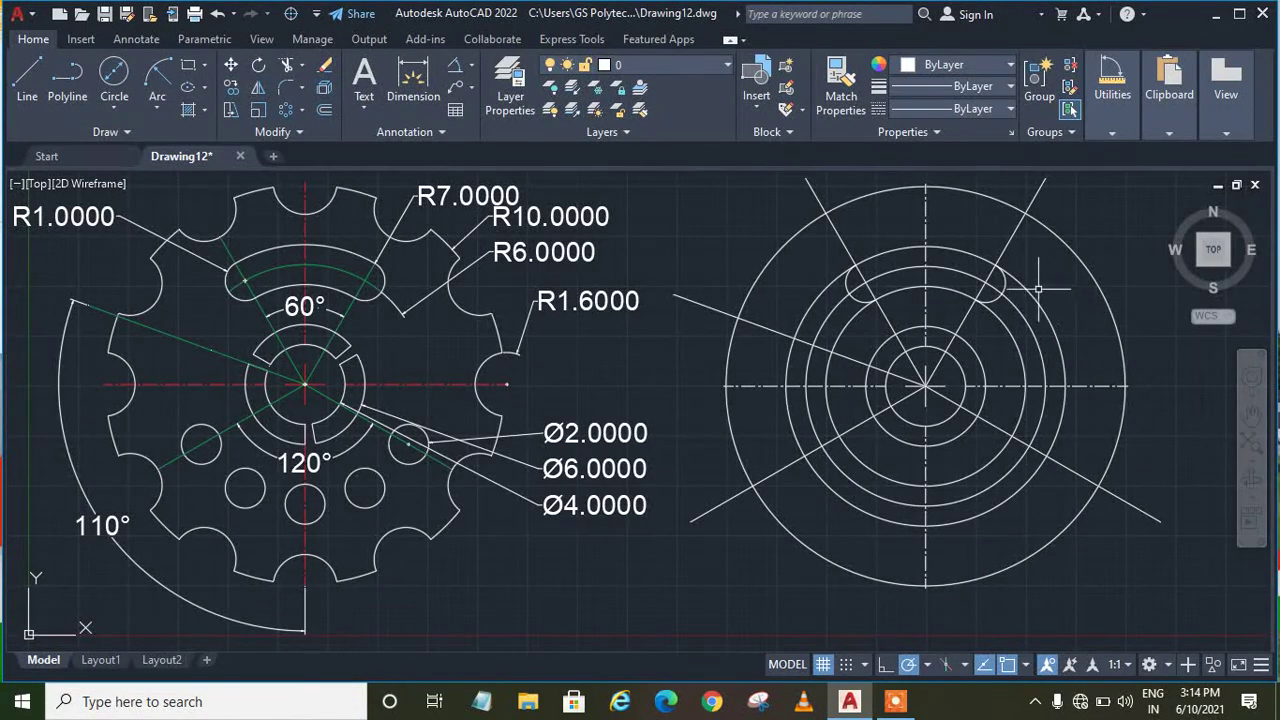
click(344, 300)
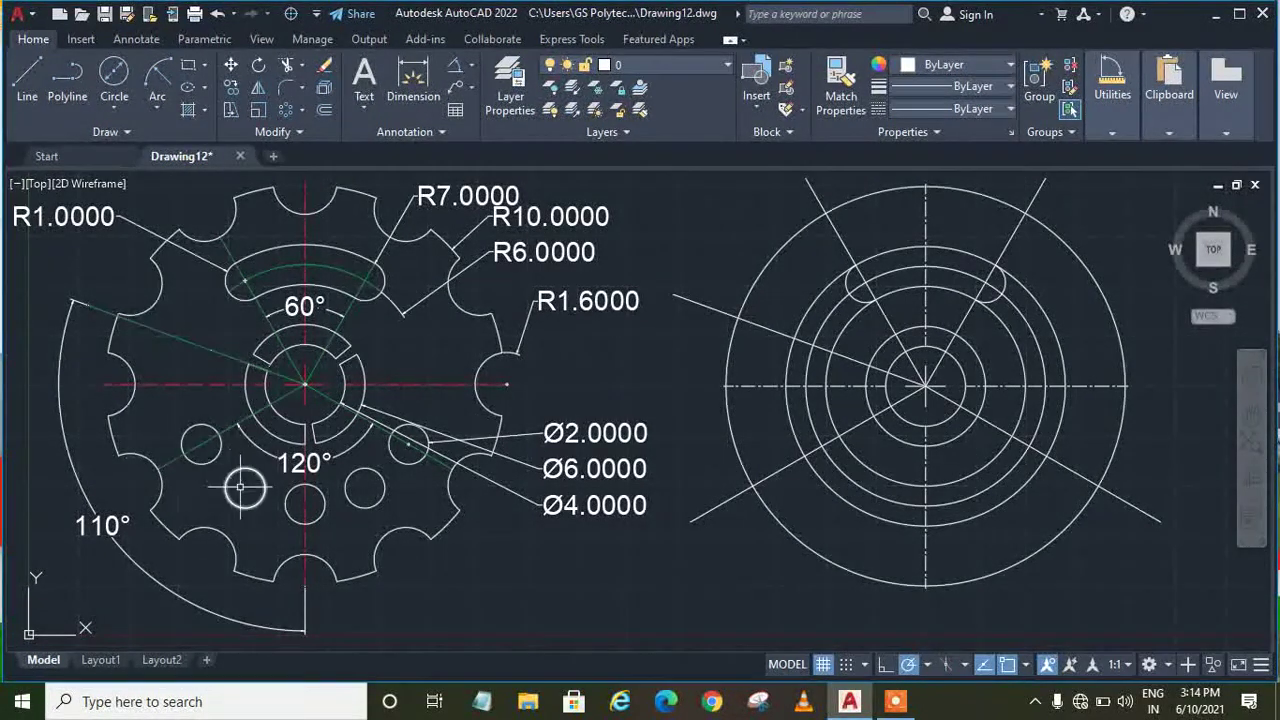
Add diameter-2 holes on the ring at the lower-right radial line and bottom centreline
click(115, 82)
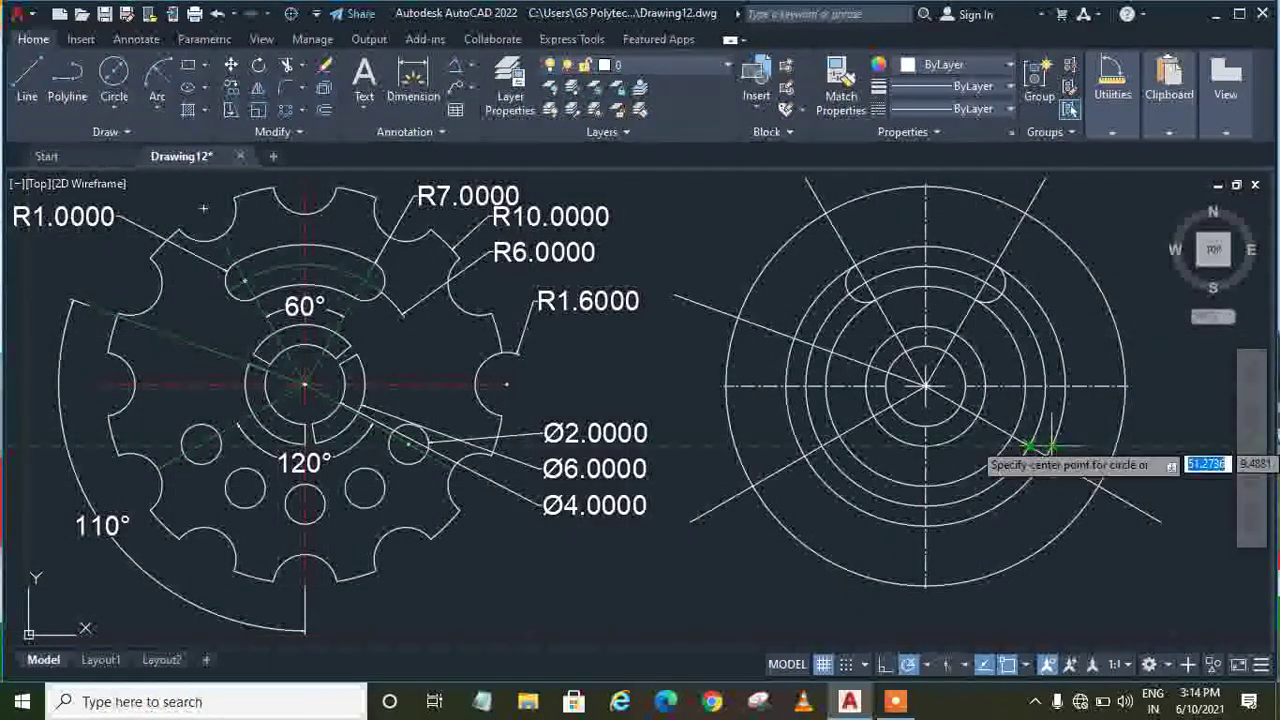
click(1028, 446)
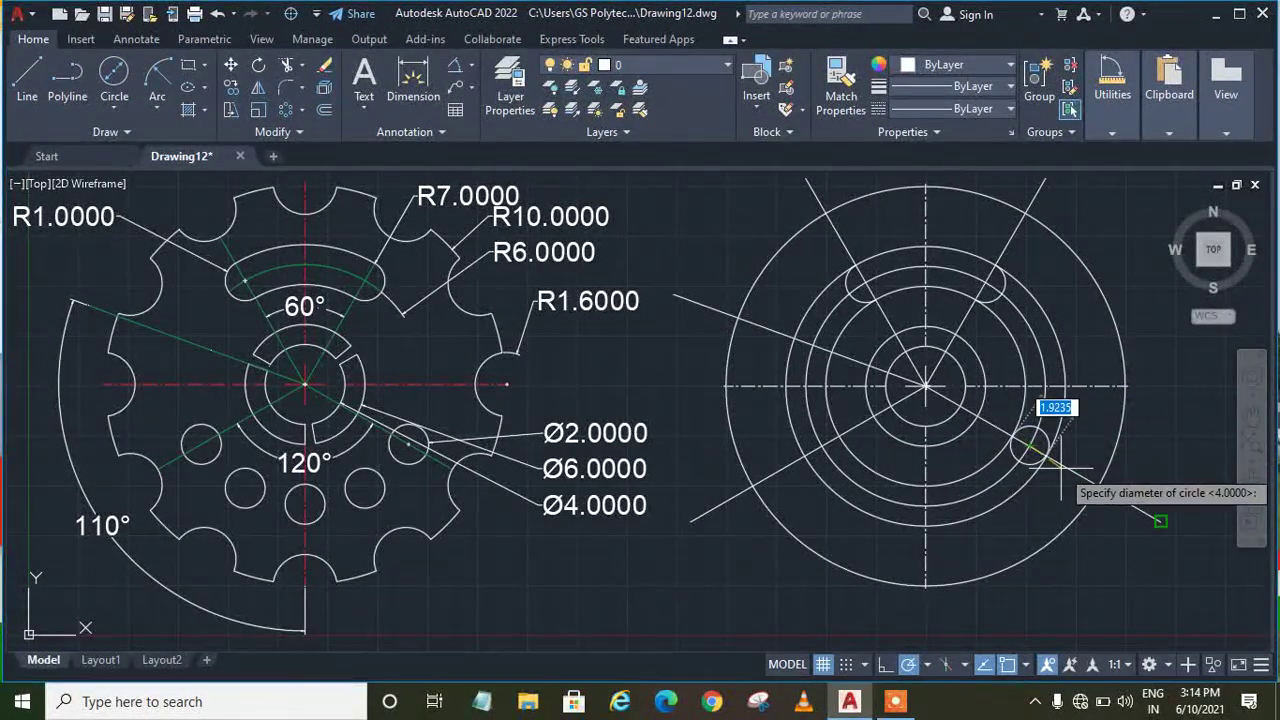
text(2)
key(Return)
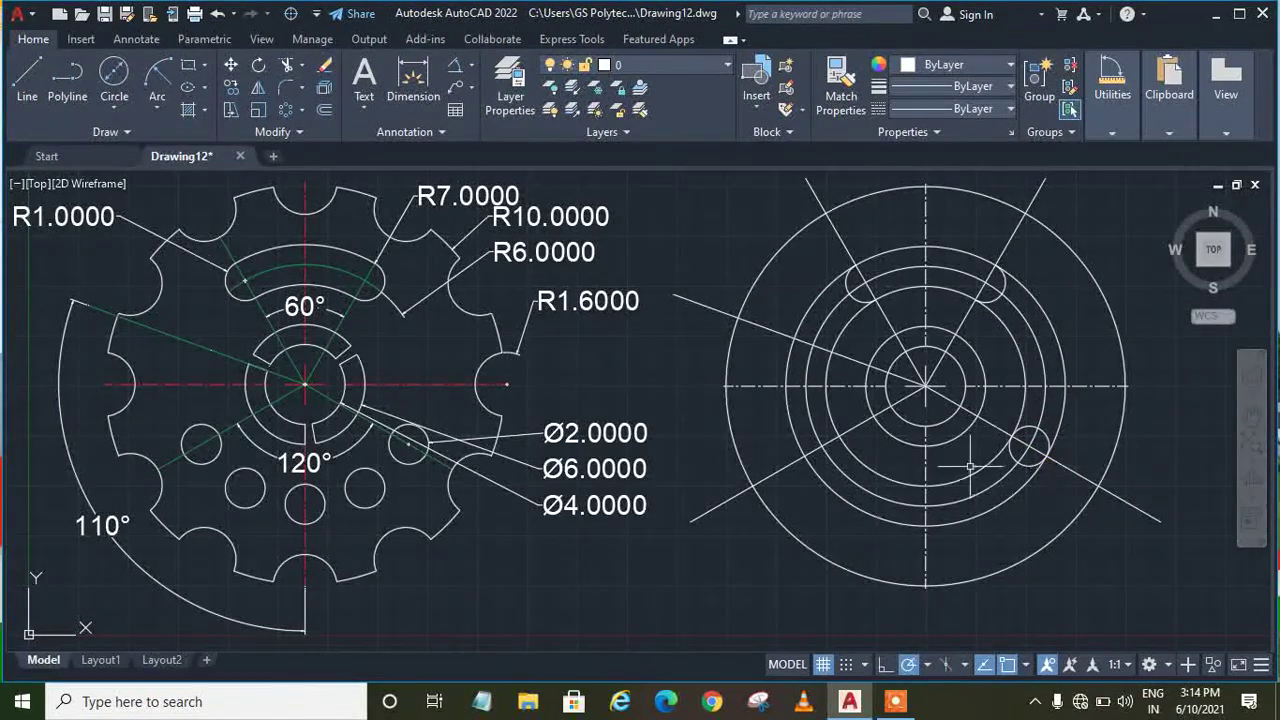
click(114, 72)
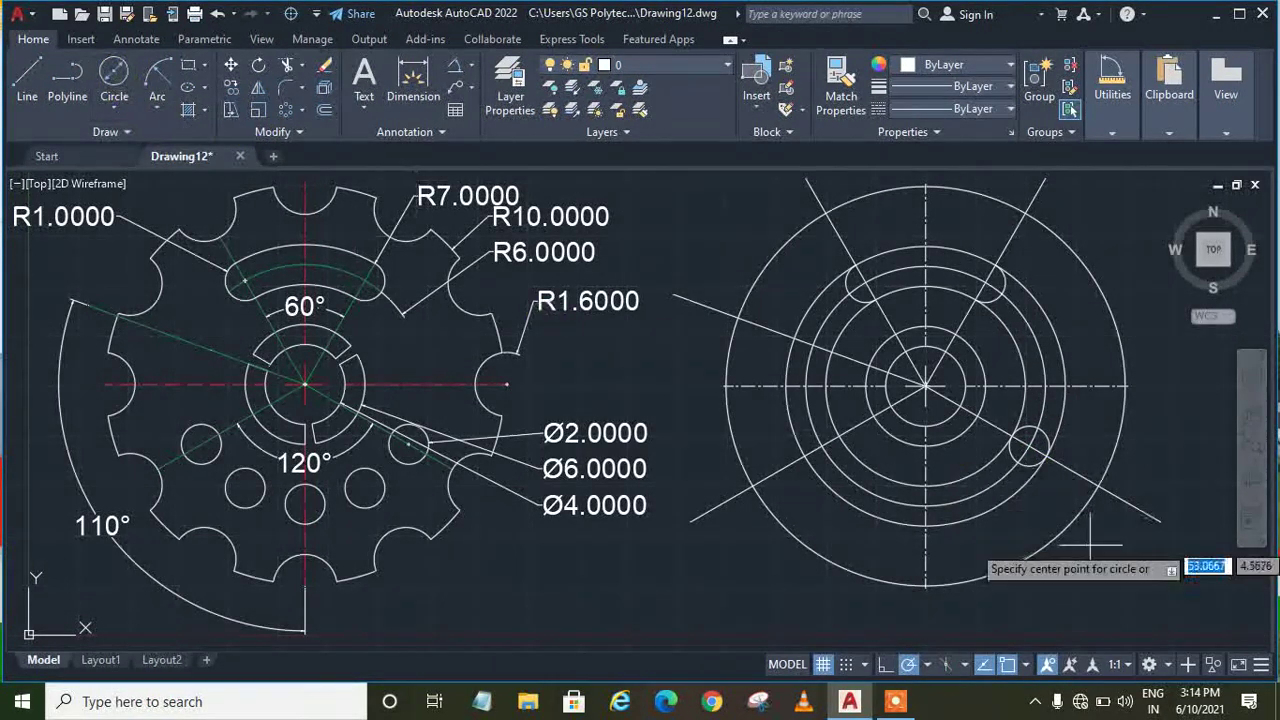
click(926, 507)
text(d)
key(Return)
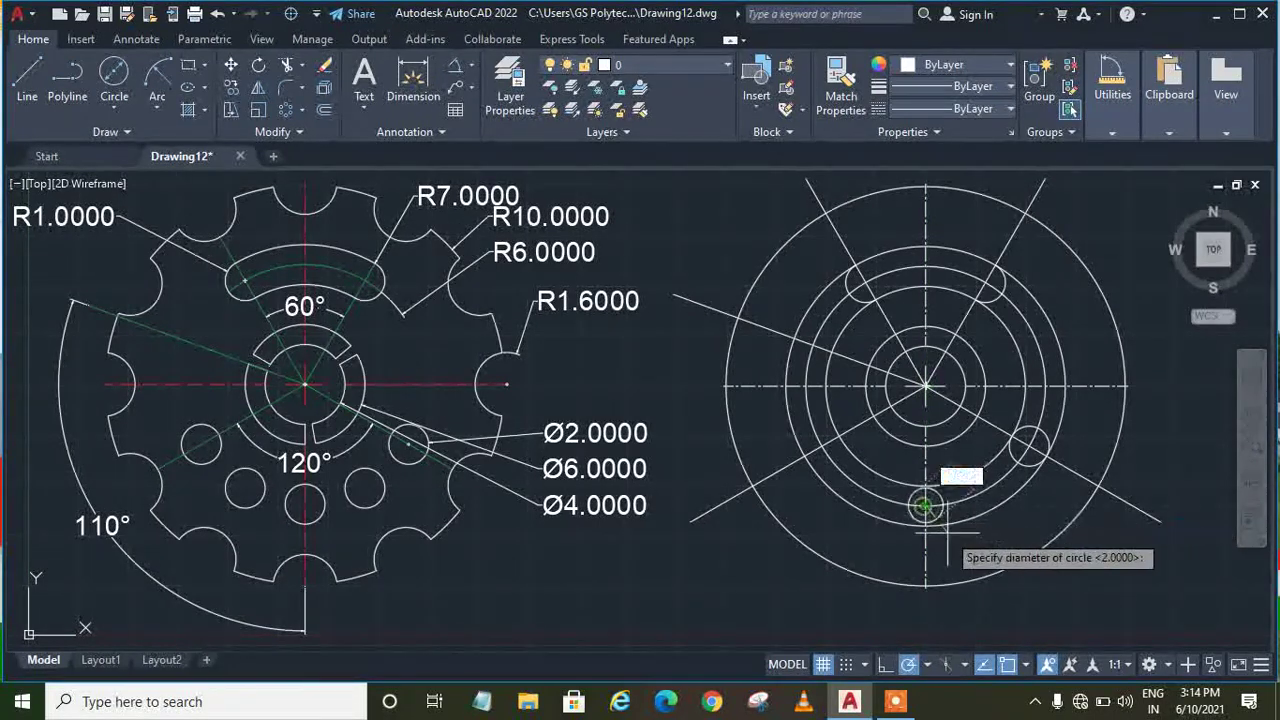
text(2)
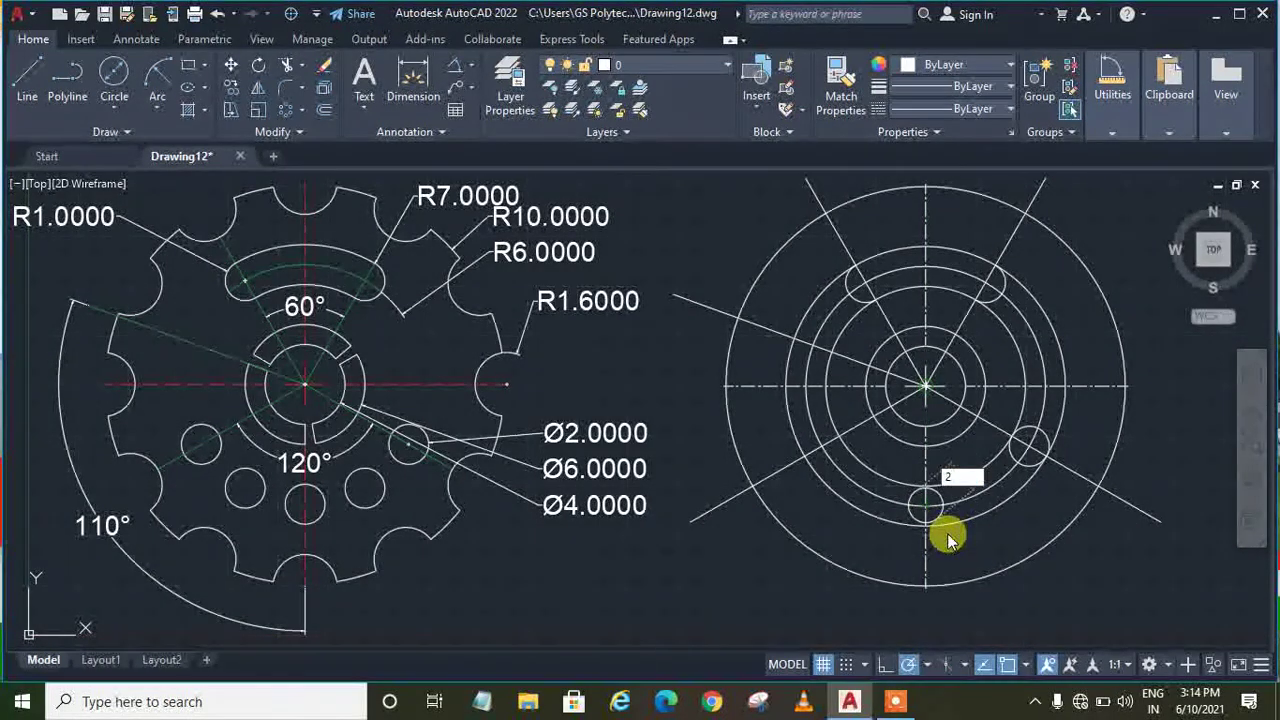
key(Return)
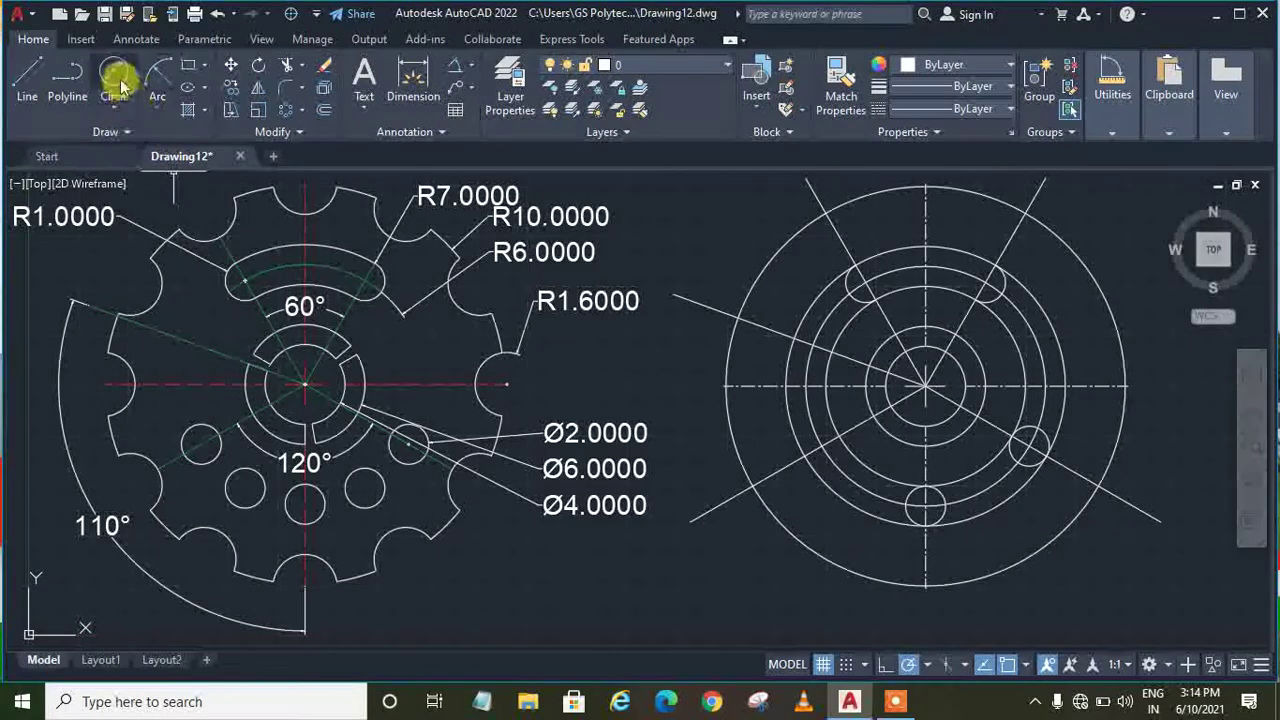
Add a diameter-2 hole on the left side of the ring
click(113, 80)
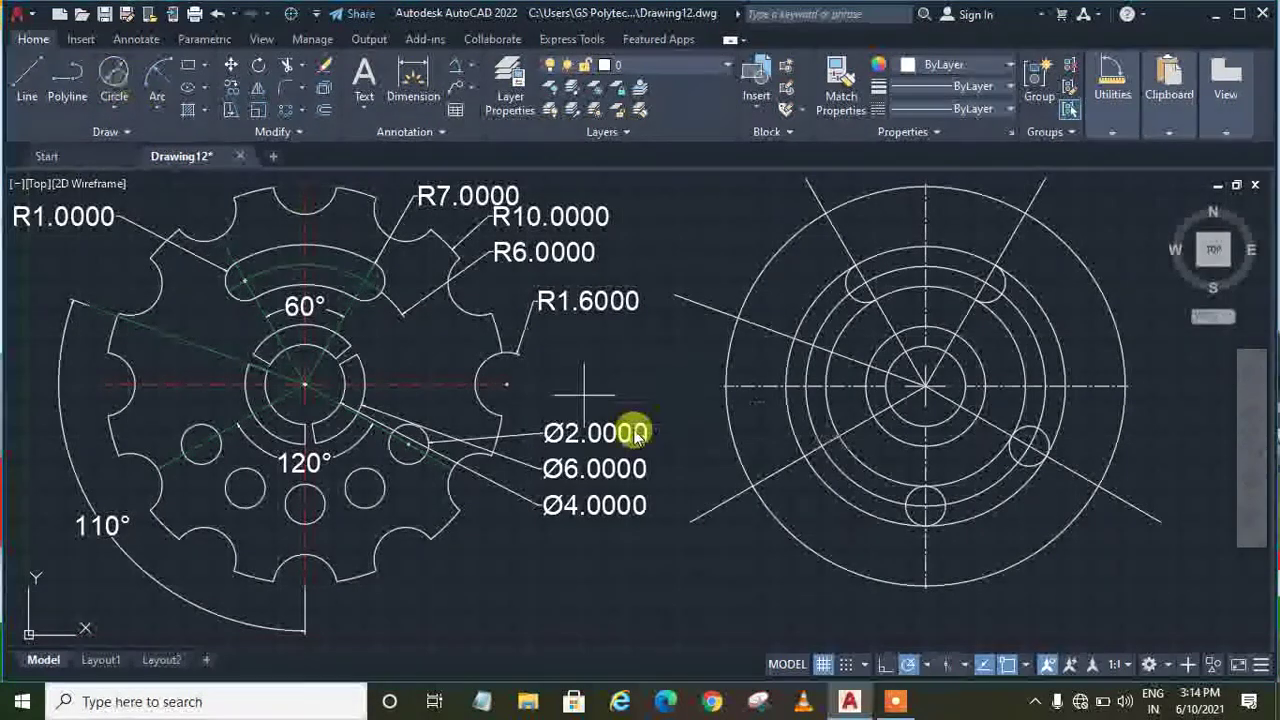
click(820, 445)
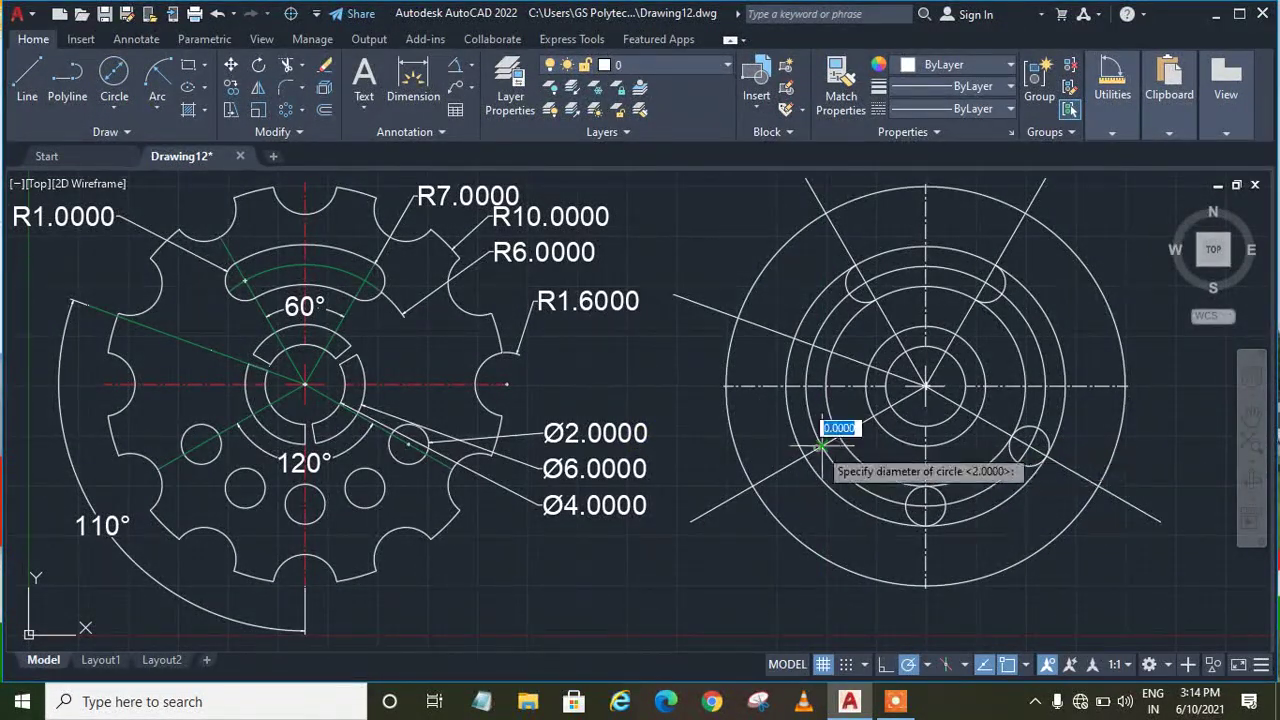
text(2)
key(Return)
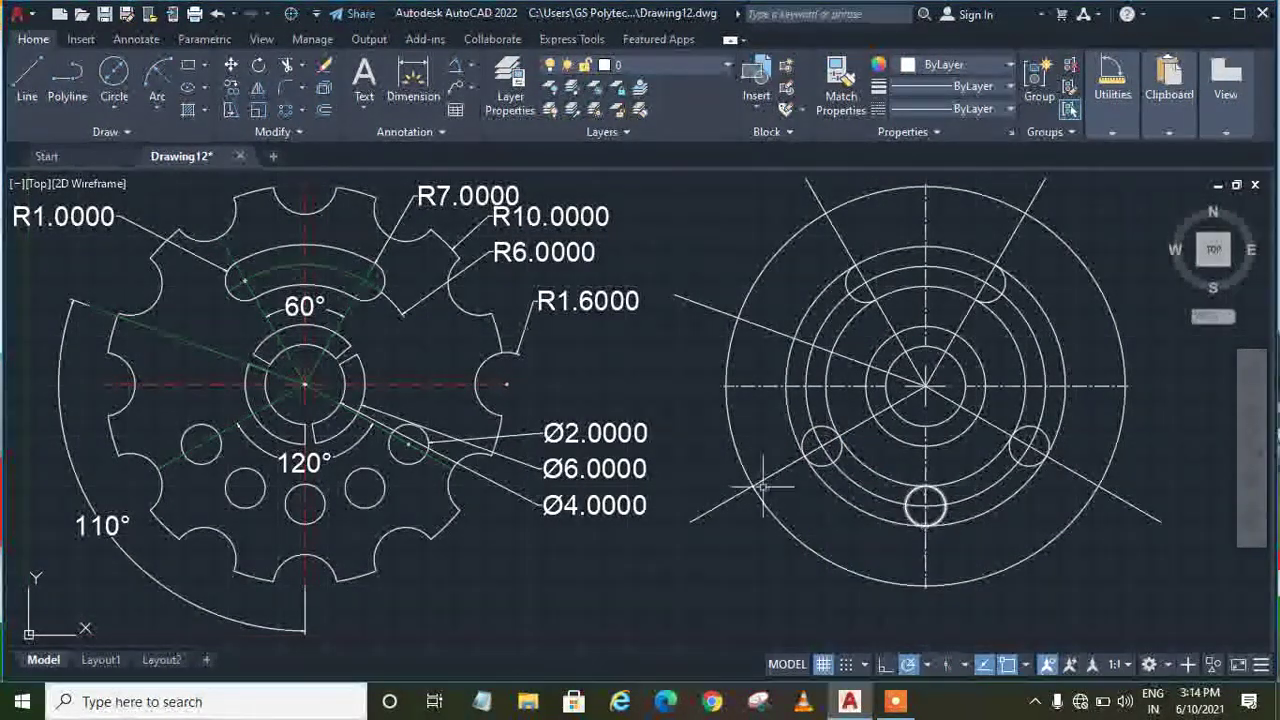
Draw a radial line from the drawing's centre toward the lower right
click(27, 78)
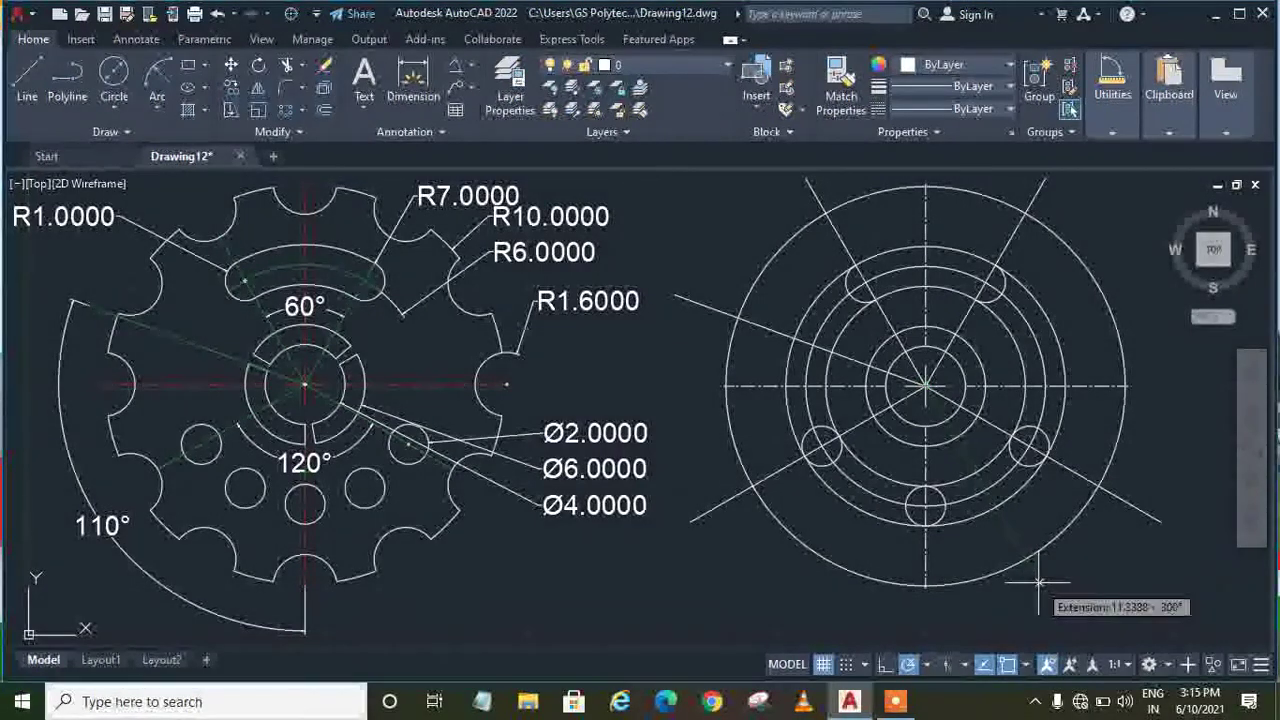
click(986, 489)
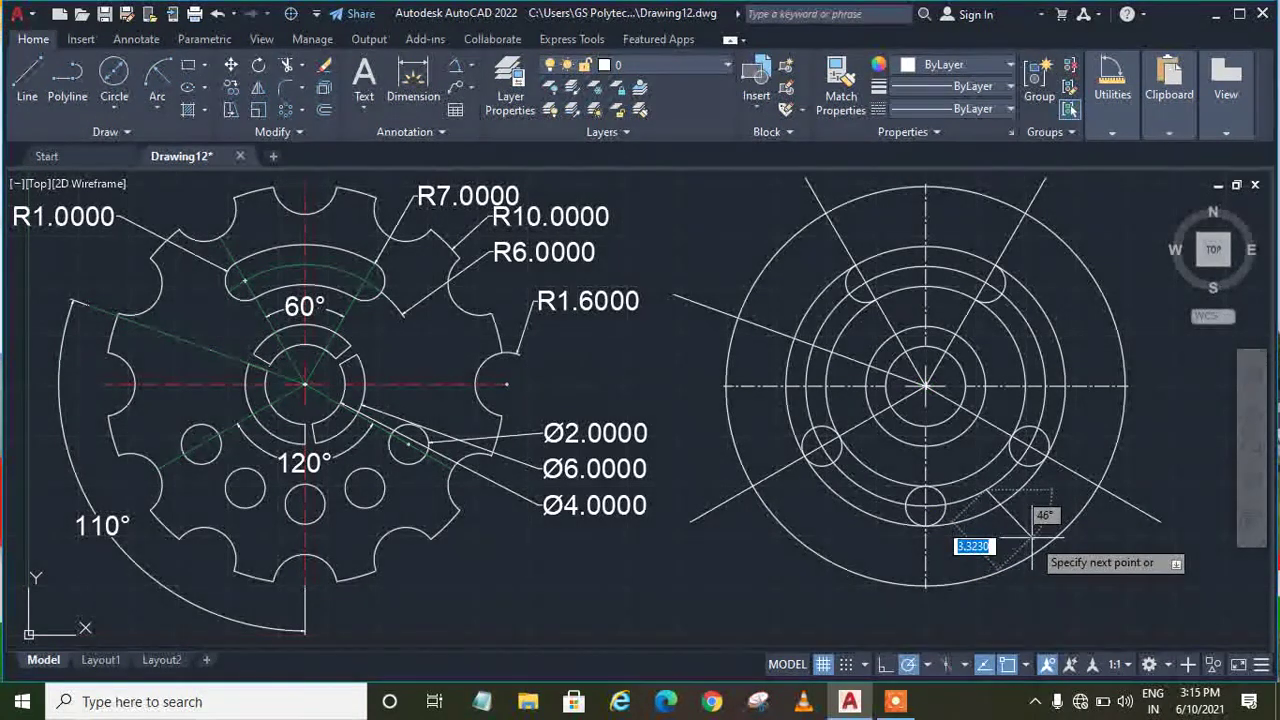
key(Escape)
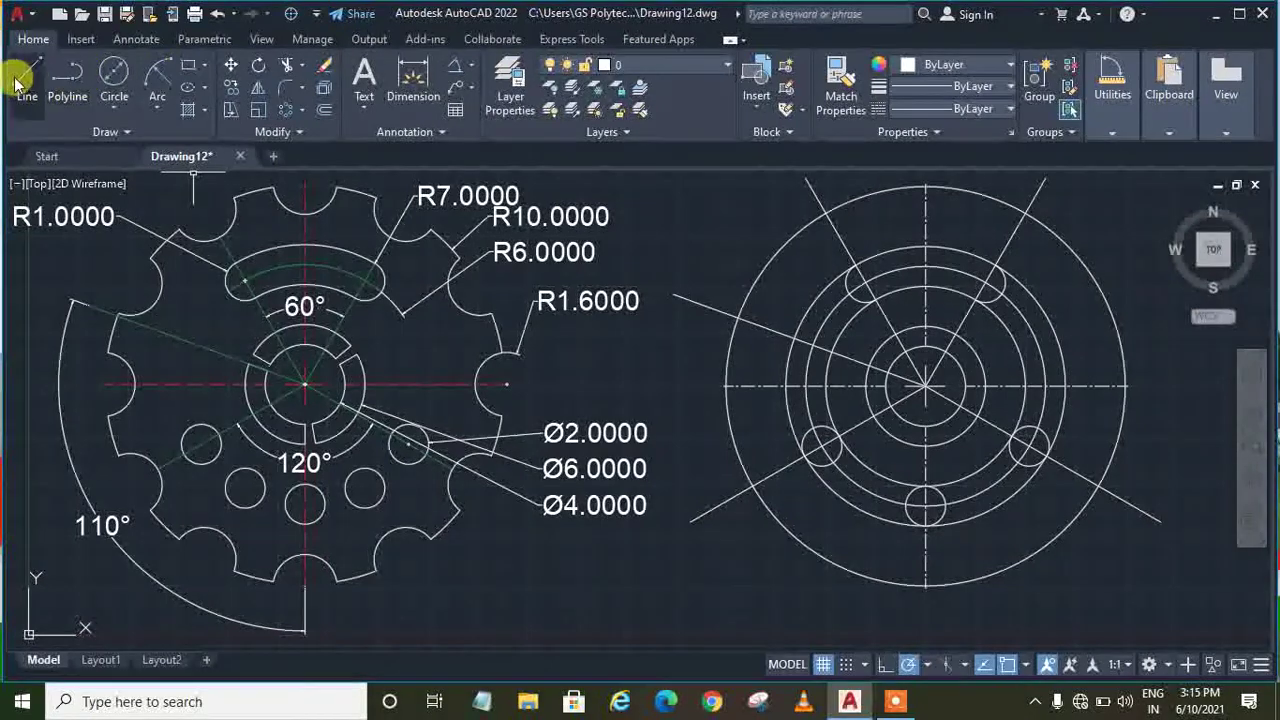
click(30, 78)
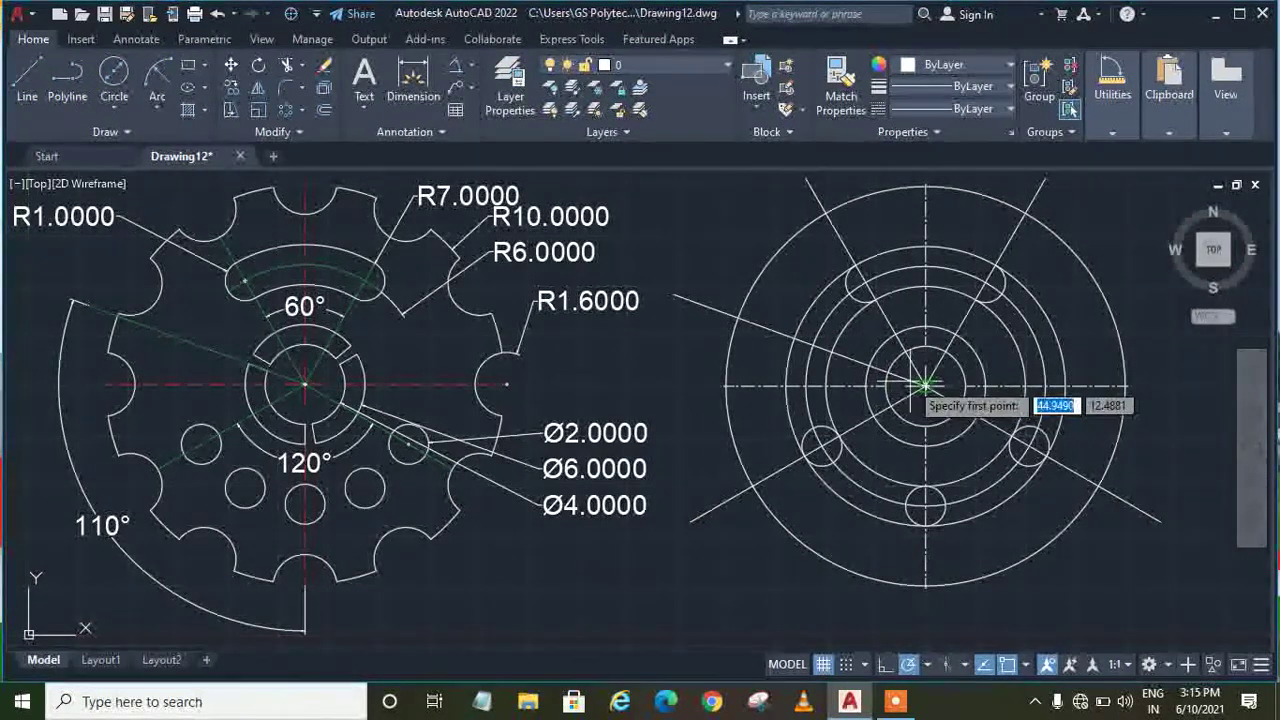
click(925, 385)
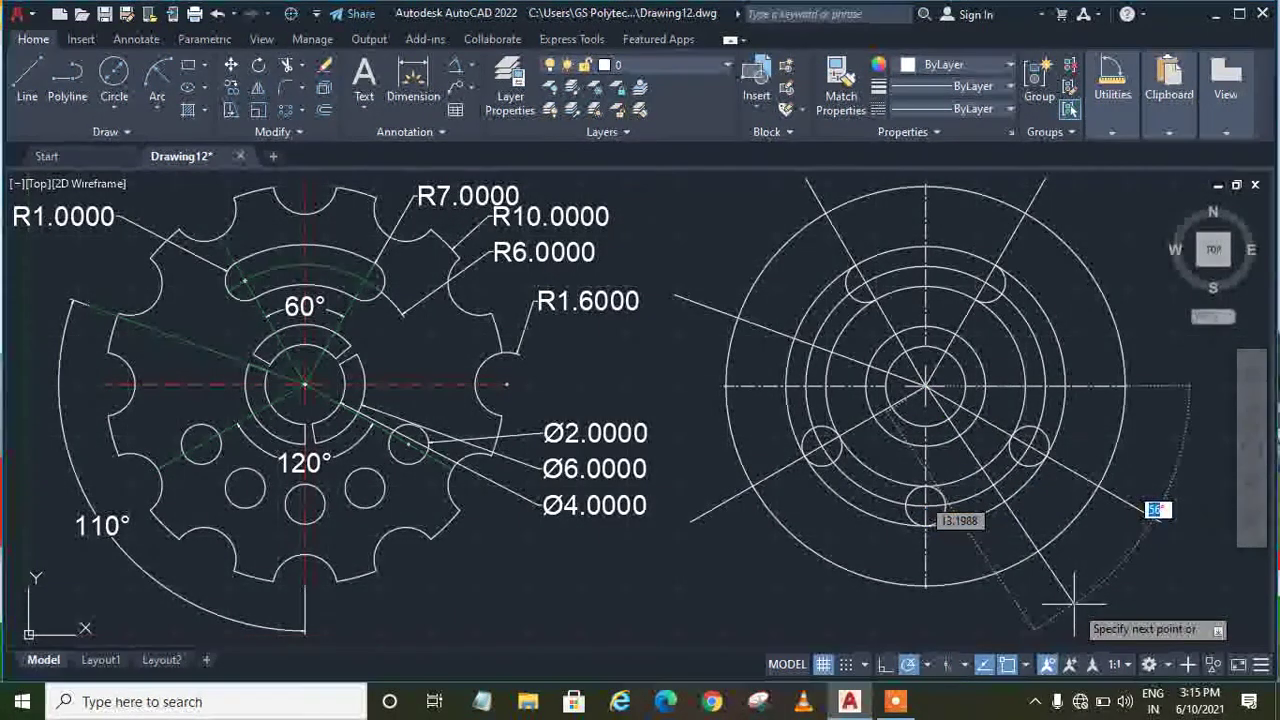
key(Return)
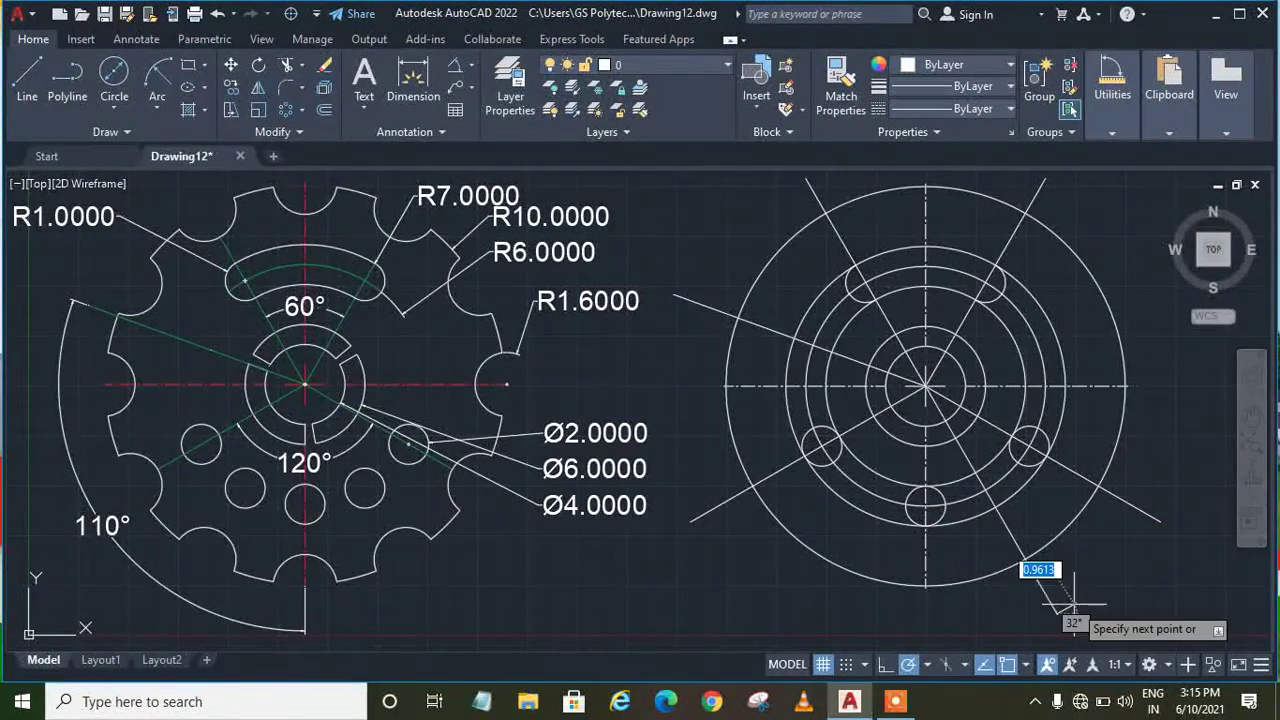
key(Escape)
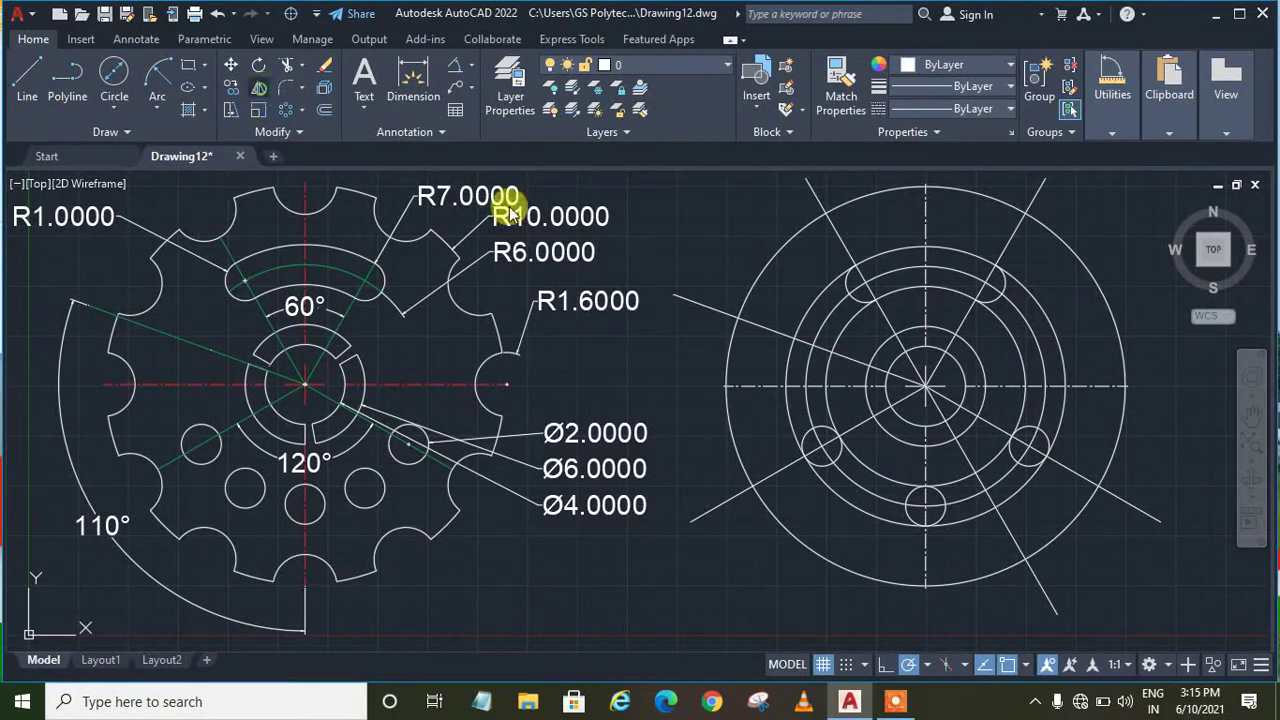
Mirror the radial line across the vertical centreline, keeping the original
click(968, 455)
key(Return)
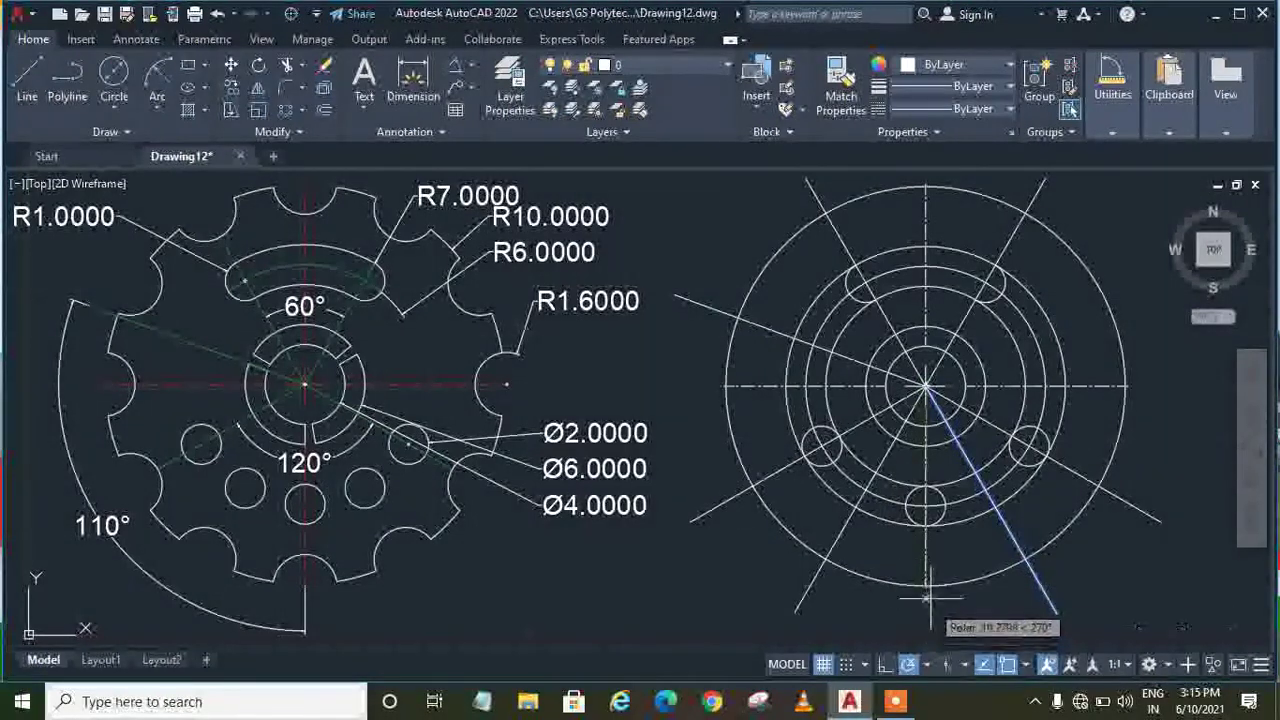
click(950, 621)
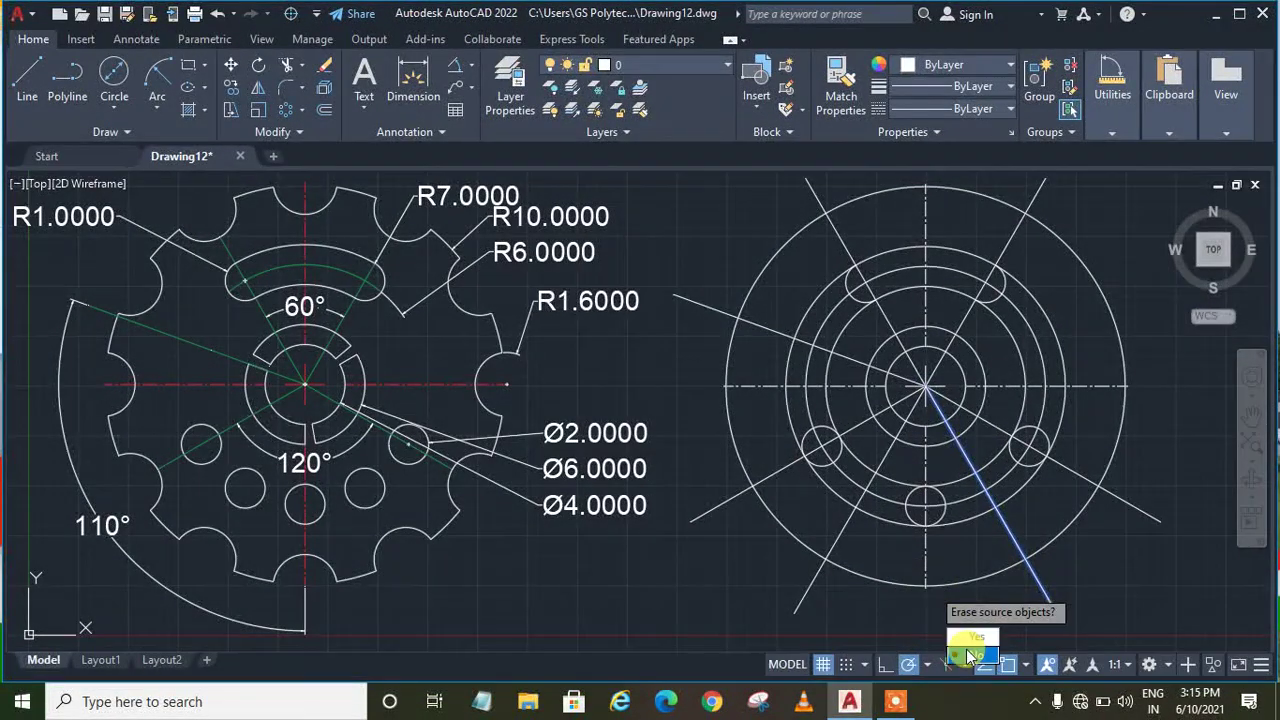
click(968, 655)
click(113, 72)
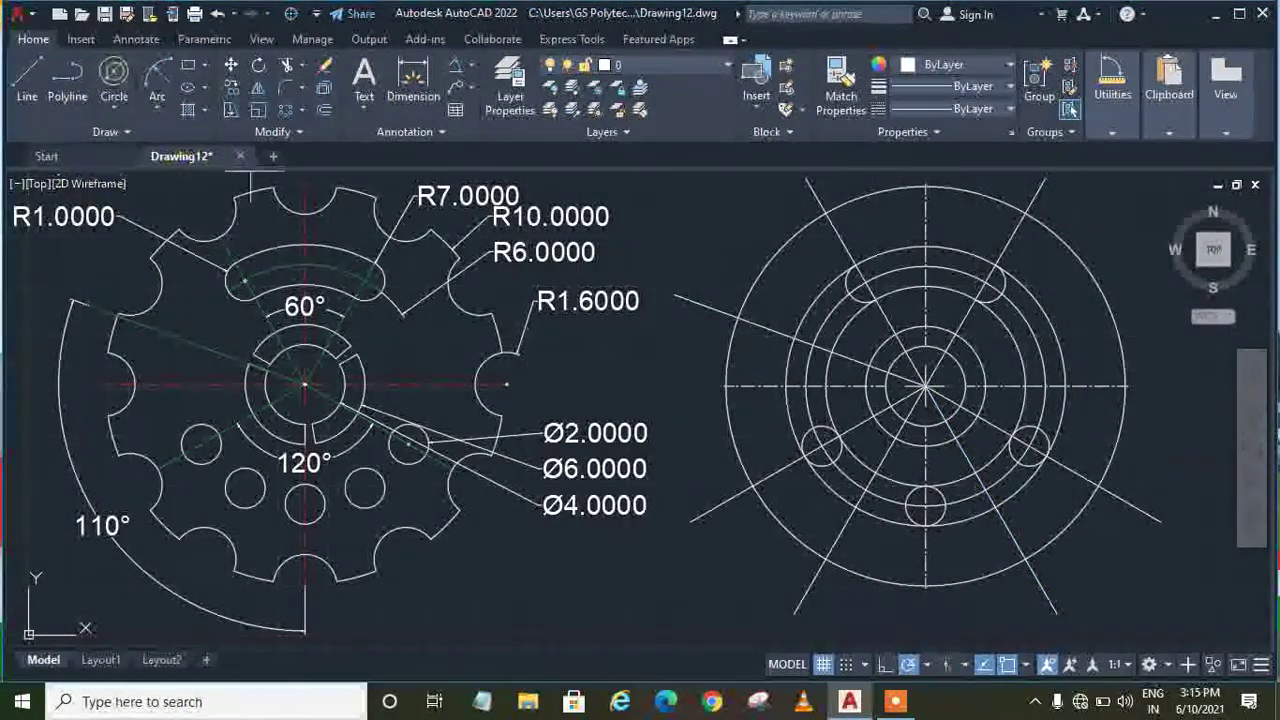
Add diameter-2 holes where the lower-right and lower-left radial lines cross the ring
click(985, 489)
text(d)
key(Return)
text(2)
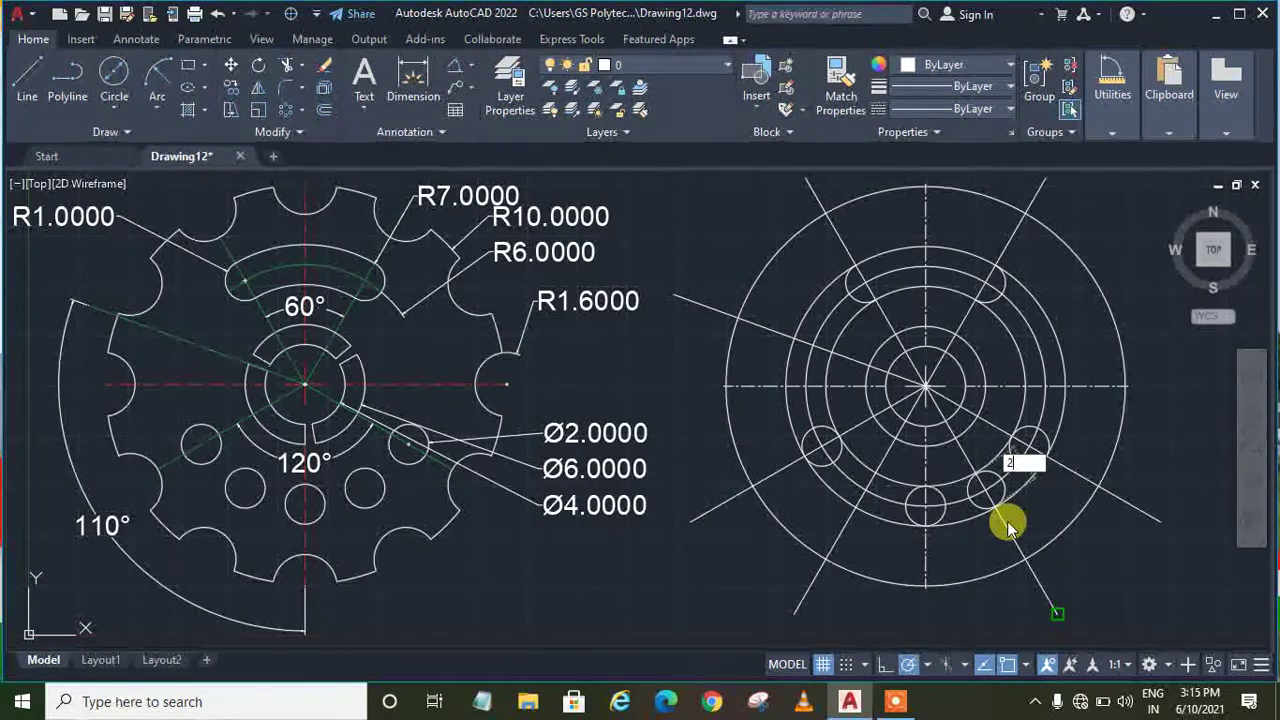
key(Return)
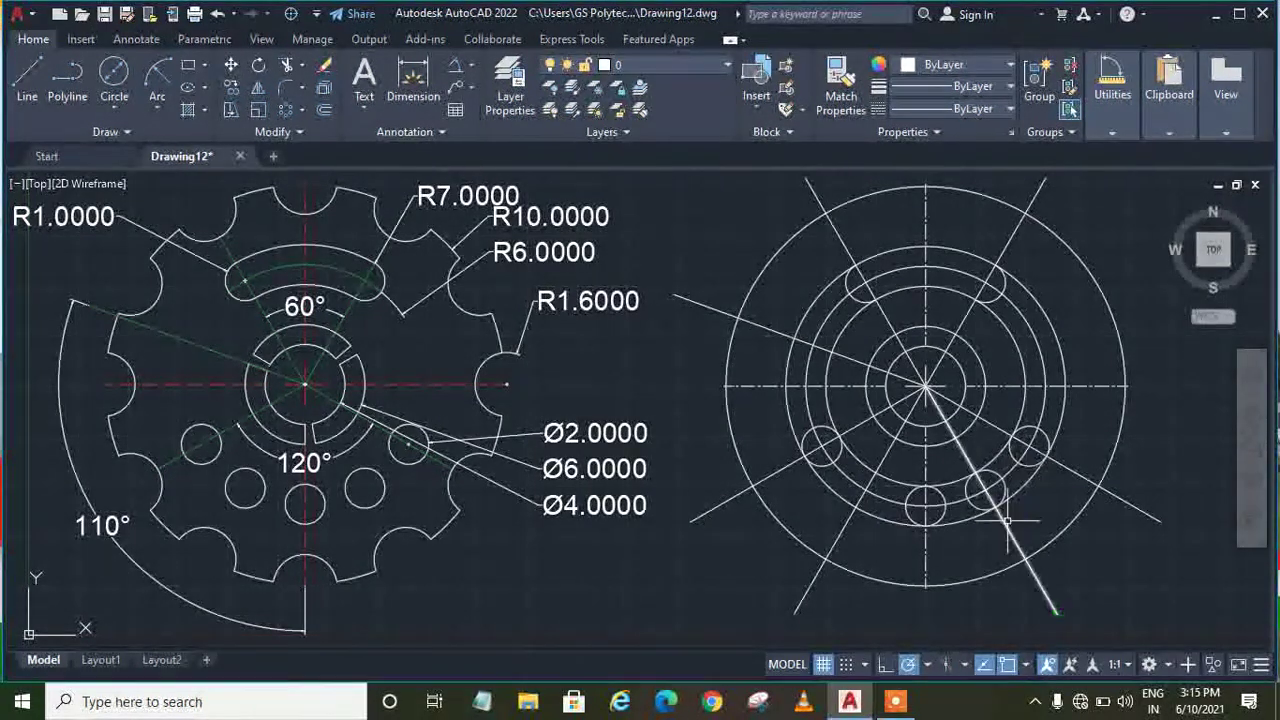
click(113, 90)
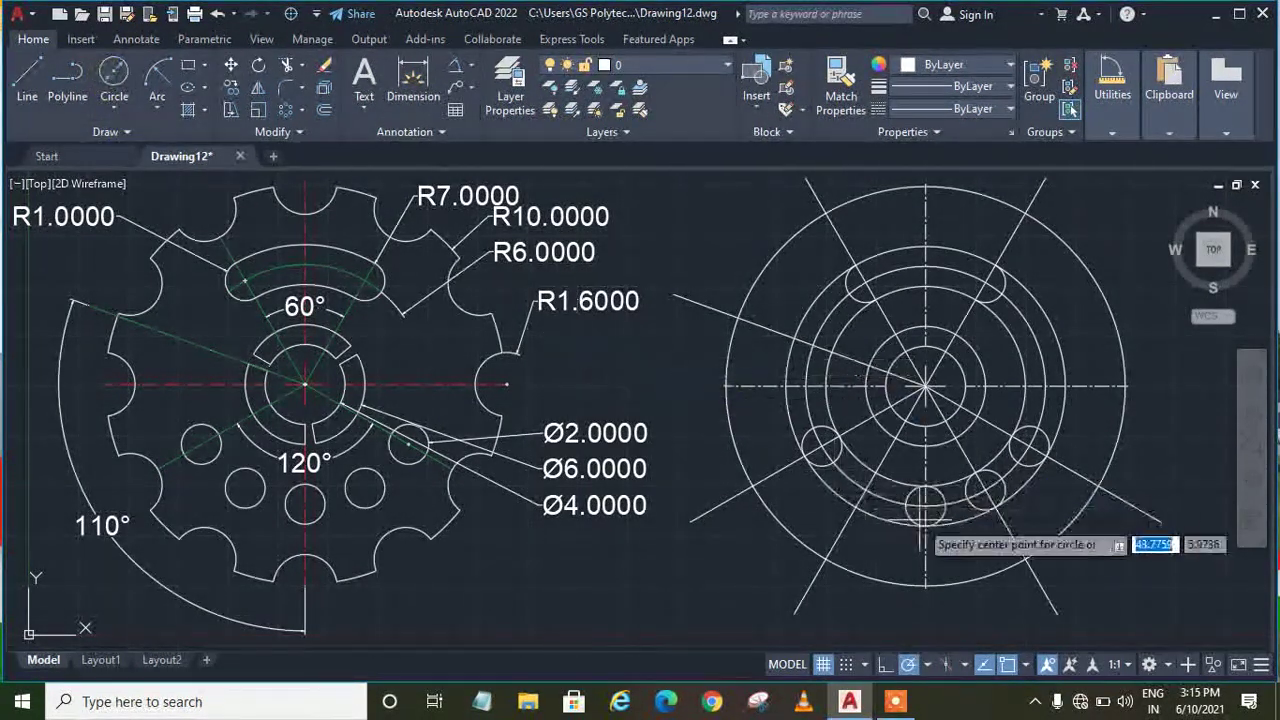
click(866, 490)
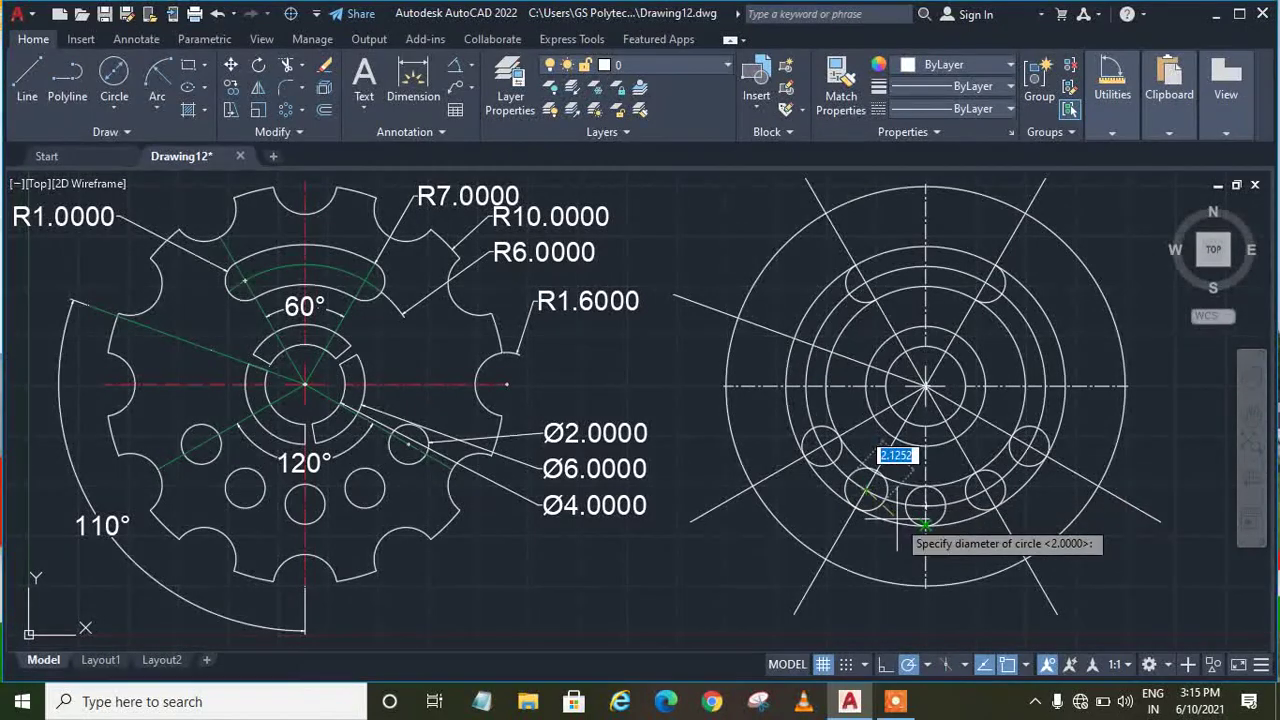
text(2)
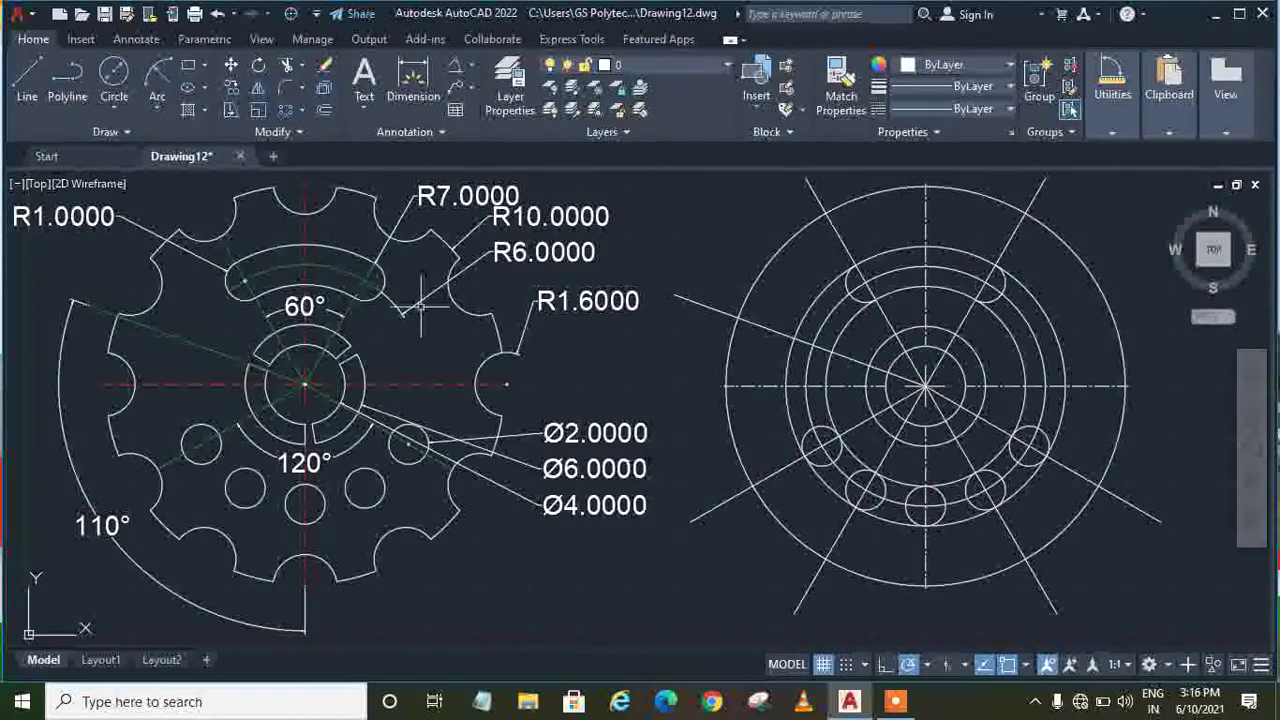
Draw a first small circle on the vertical centre line below the ring
click(300, 108)
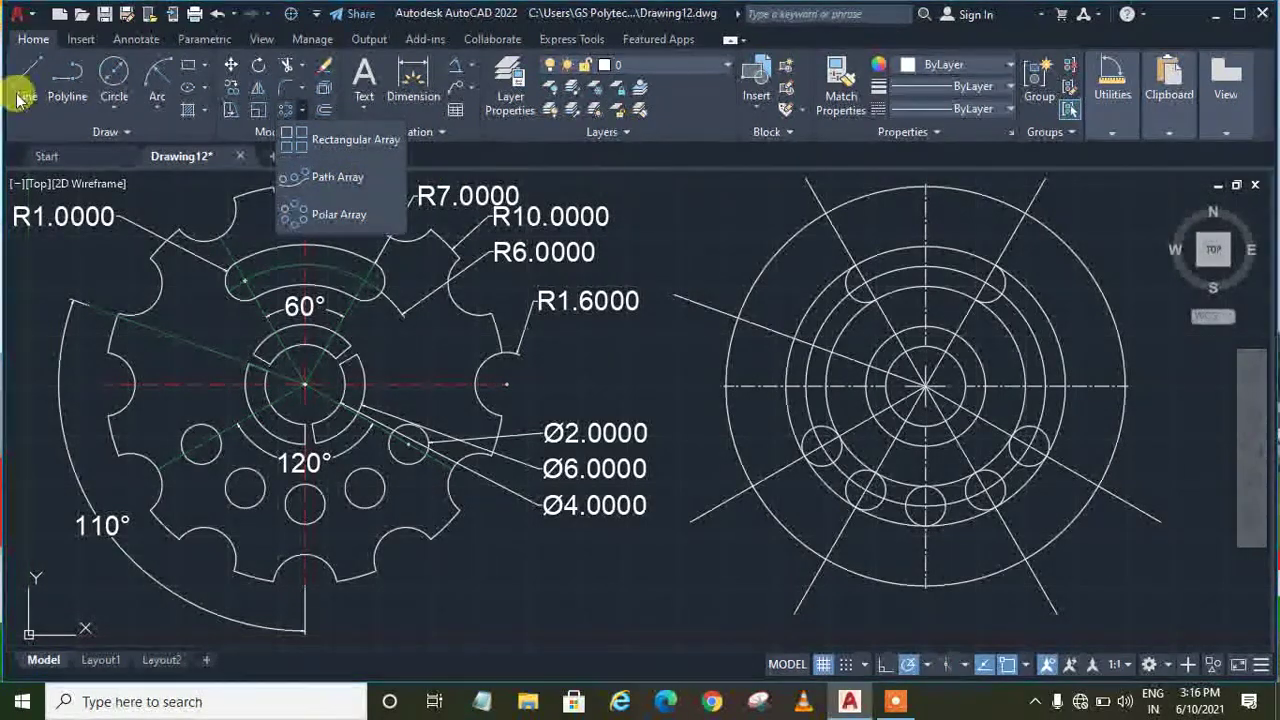
click(113, 72)
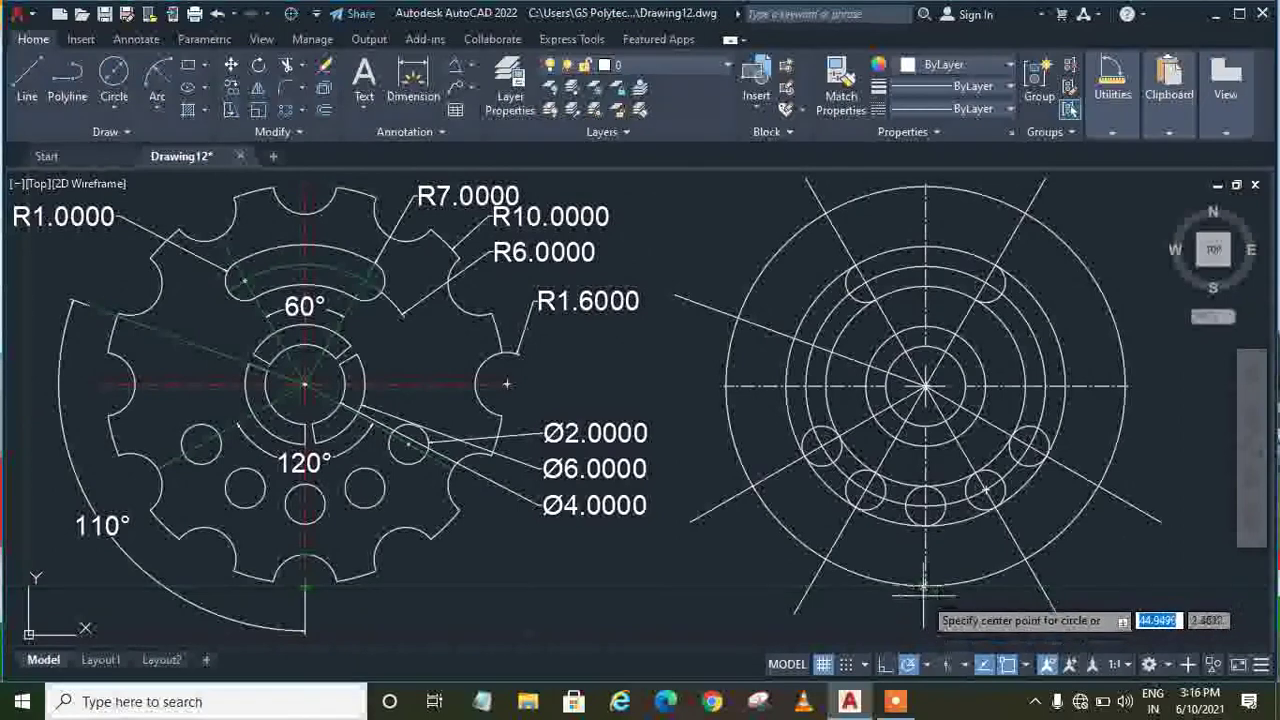
click(925, 588)
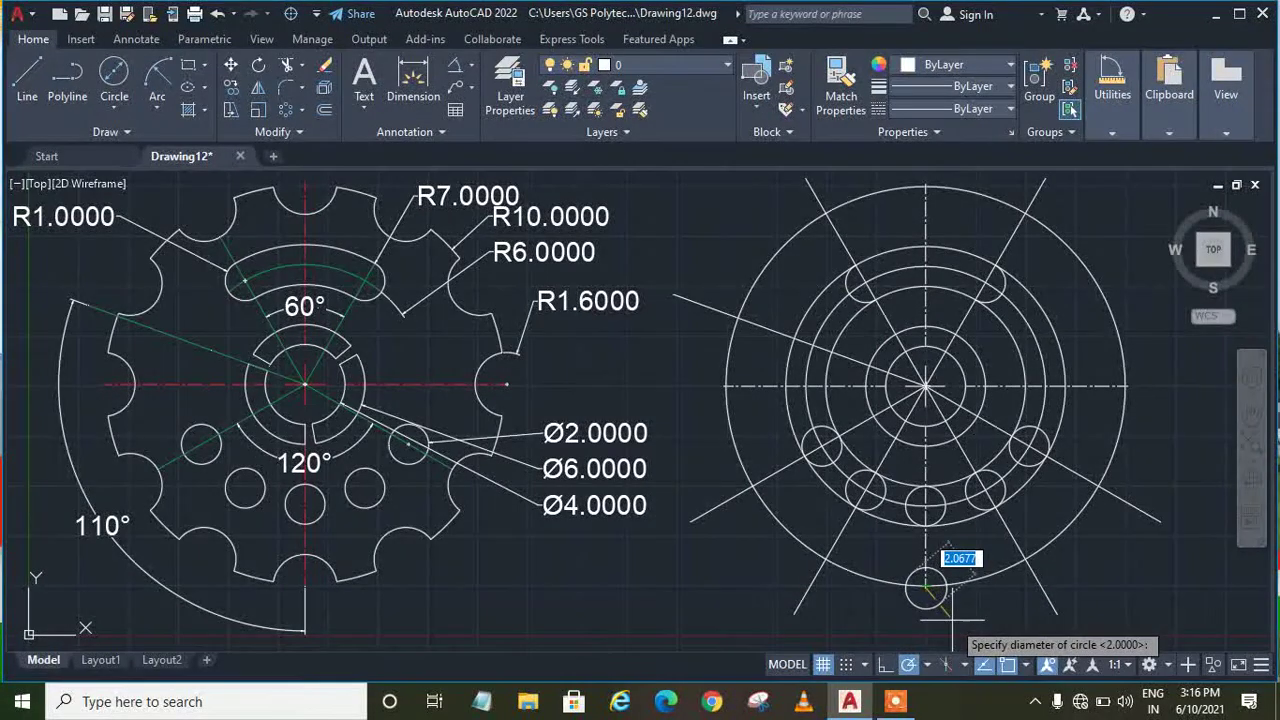
text(.6)
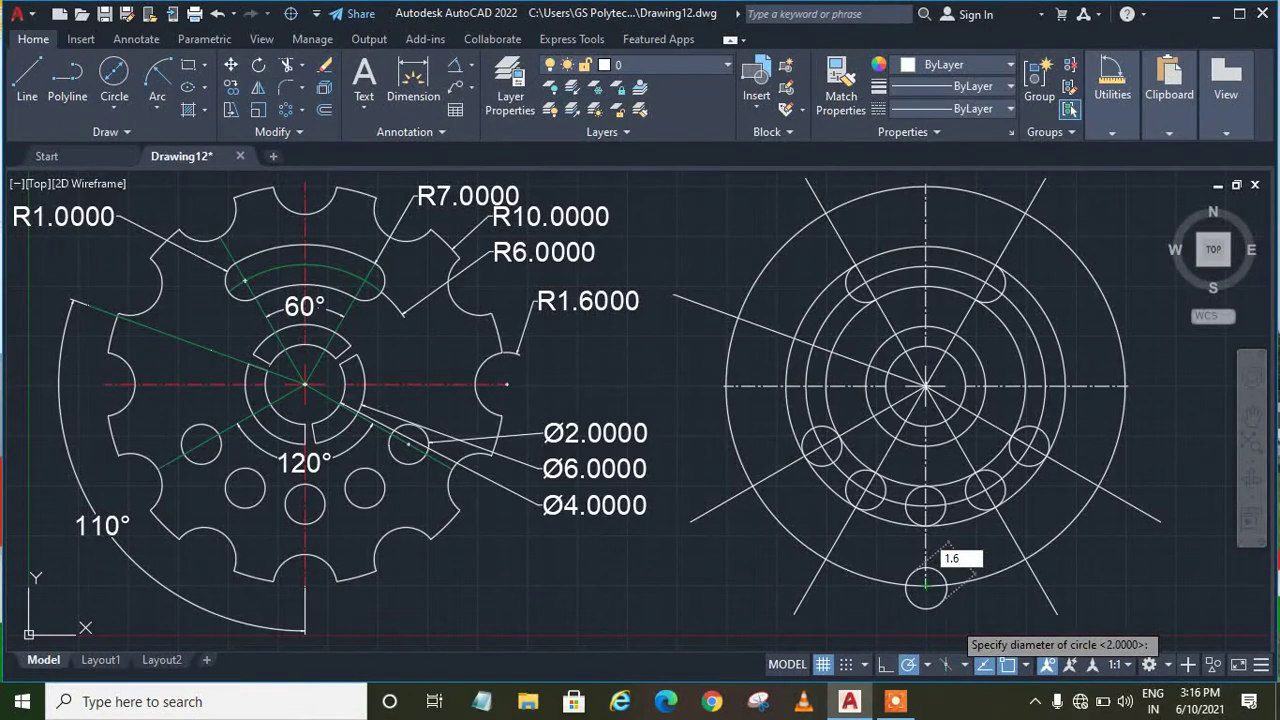
key(Return)
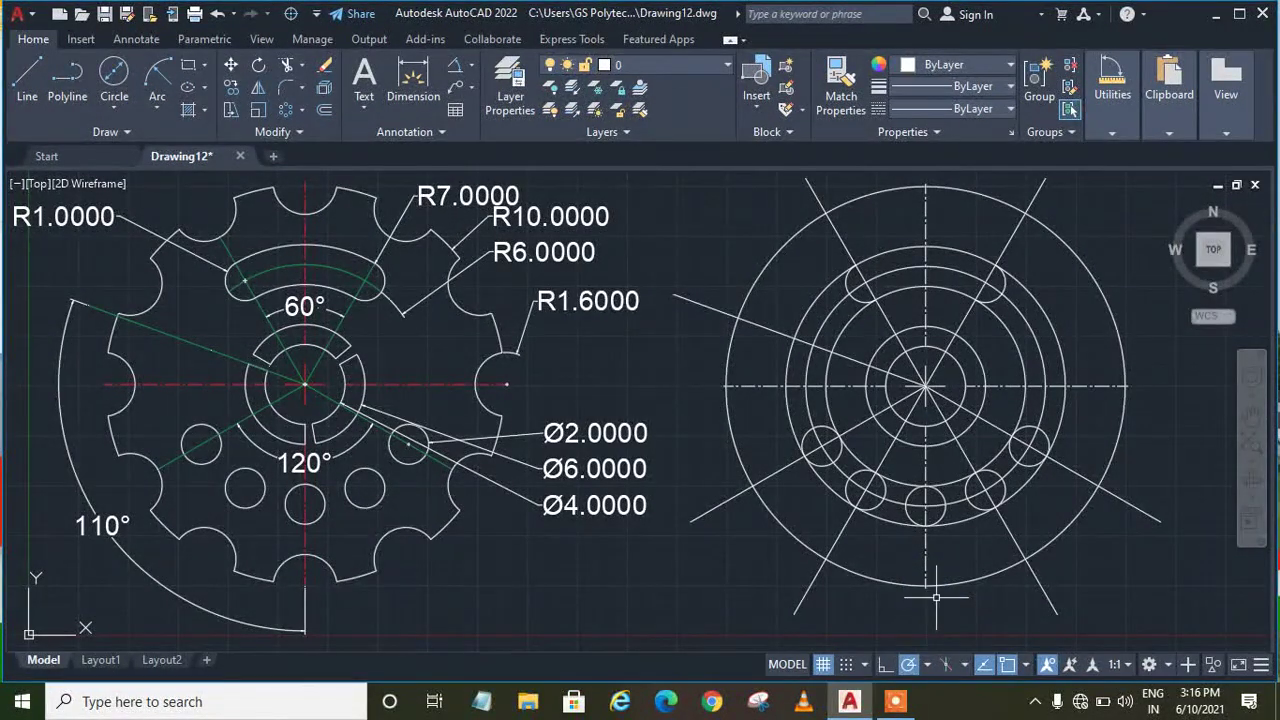
Draw a diameter-1.6 circle at the outer circle's bottom snap point
click(127, 80)
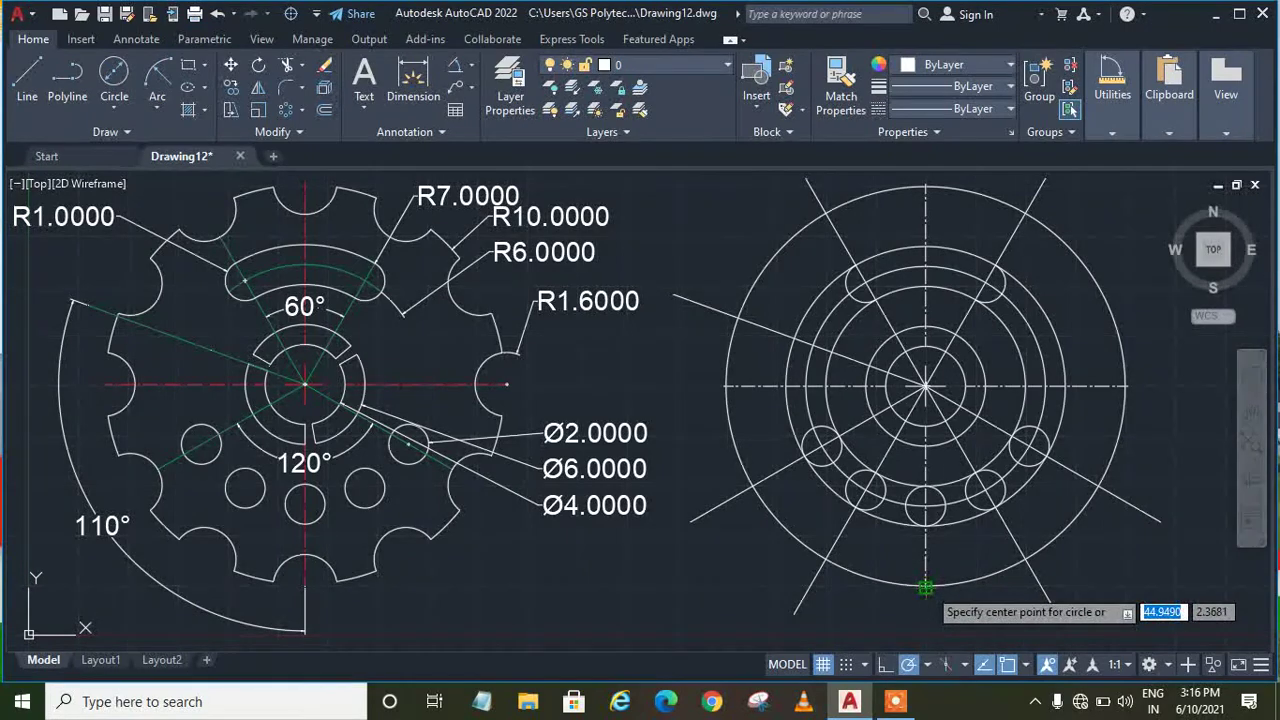
click(926, 588)
text(d)
key(Return)
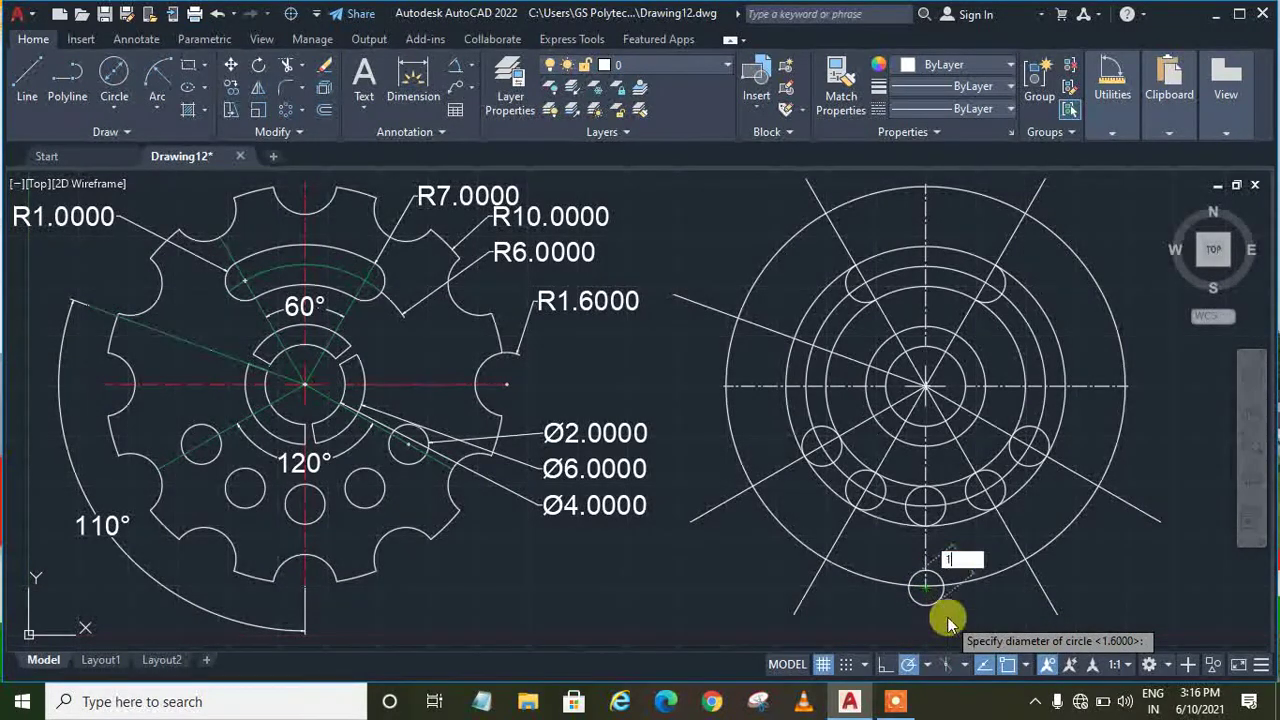
text(.6)
key(Return)
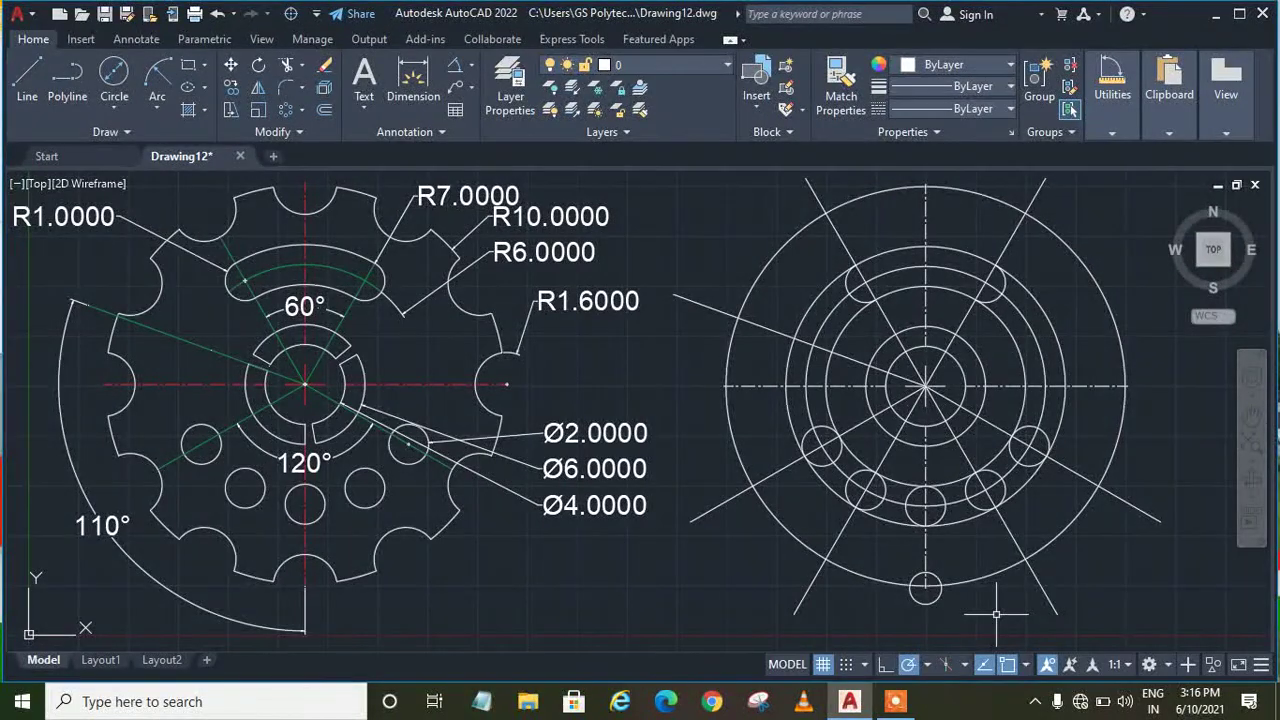
Redraw it as a radius-1.6 circle centred on the outer circle's bottom quadrant
click(935, 603)
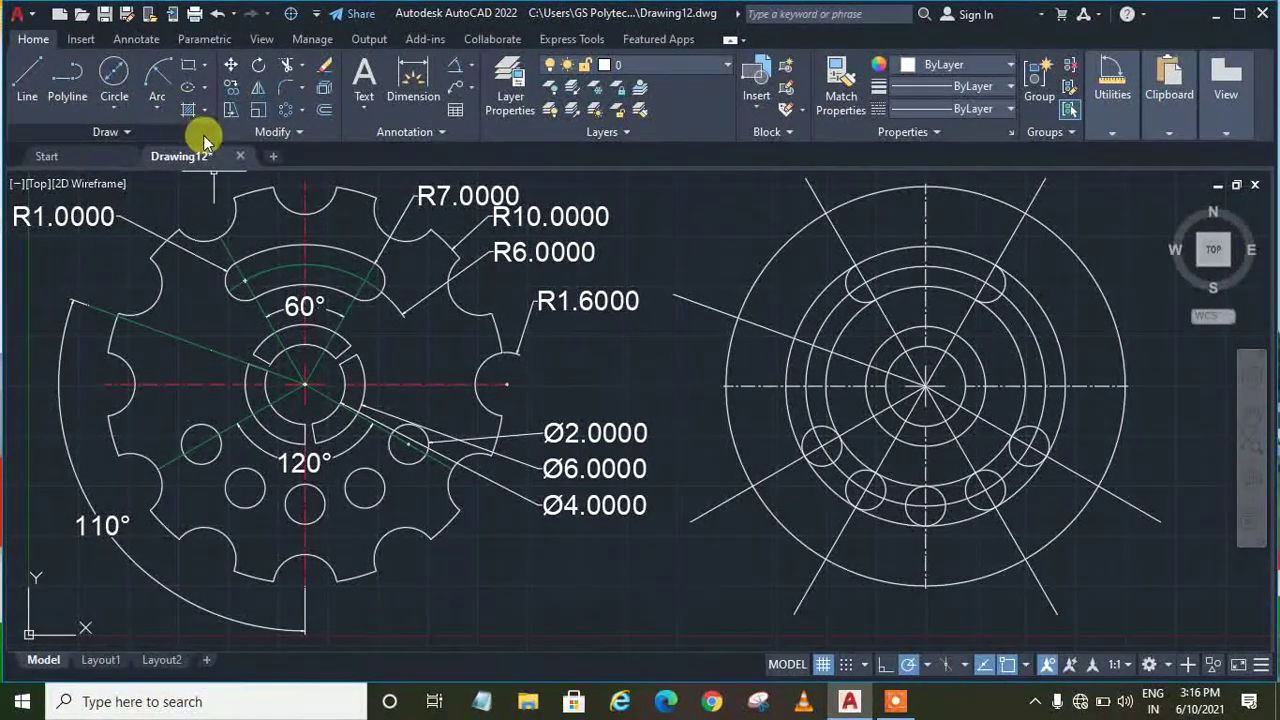
click(117, 117)
click(114, 139)
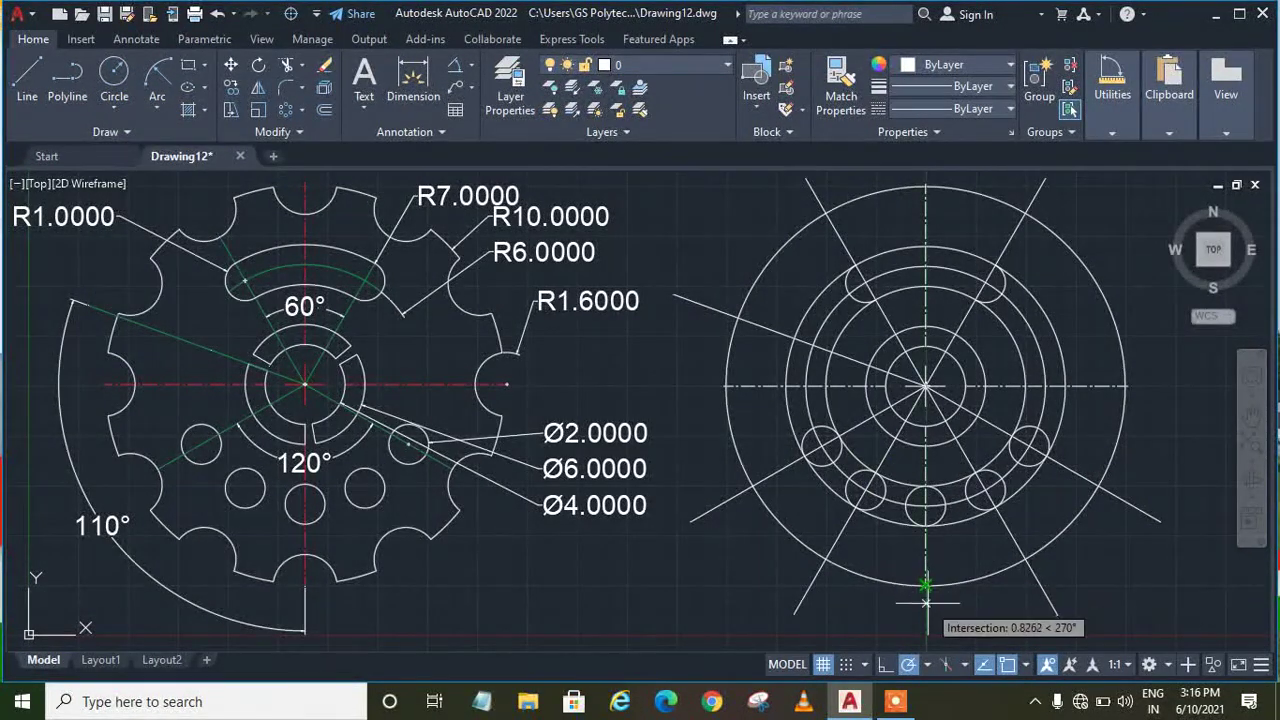
click(925, 588)
text(1.6)
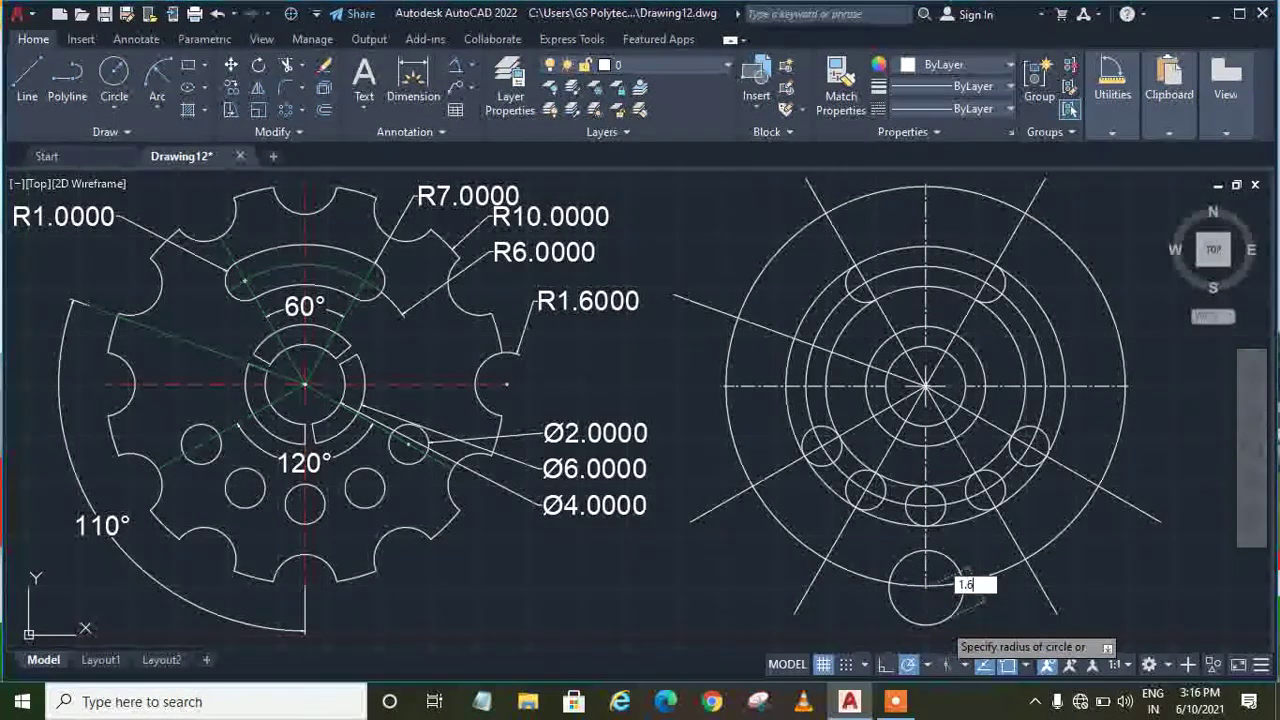
key(Return)
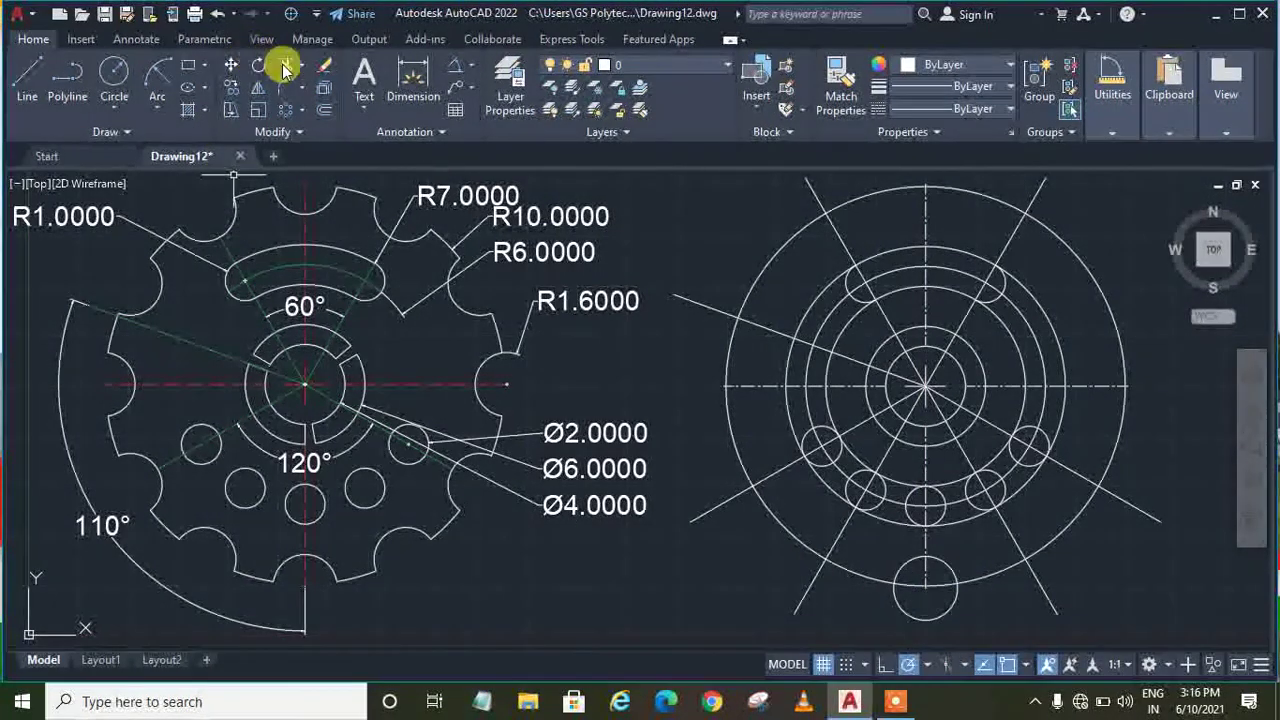
Trim away the lower half of the small bottom circle to leave a notch arc
click(287, 68)
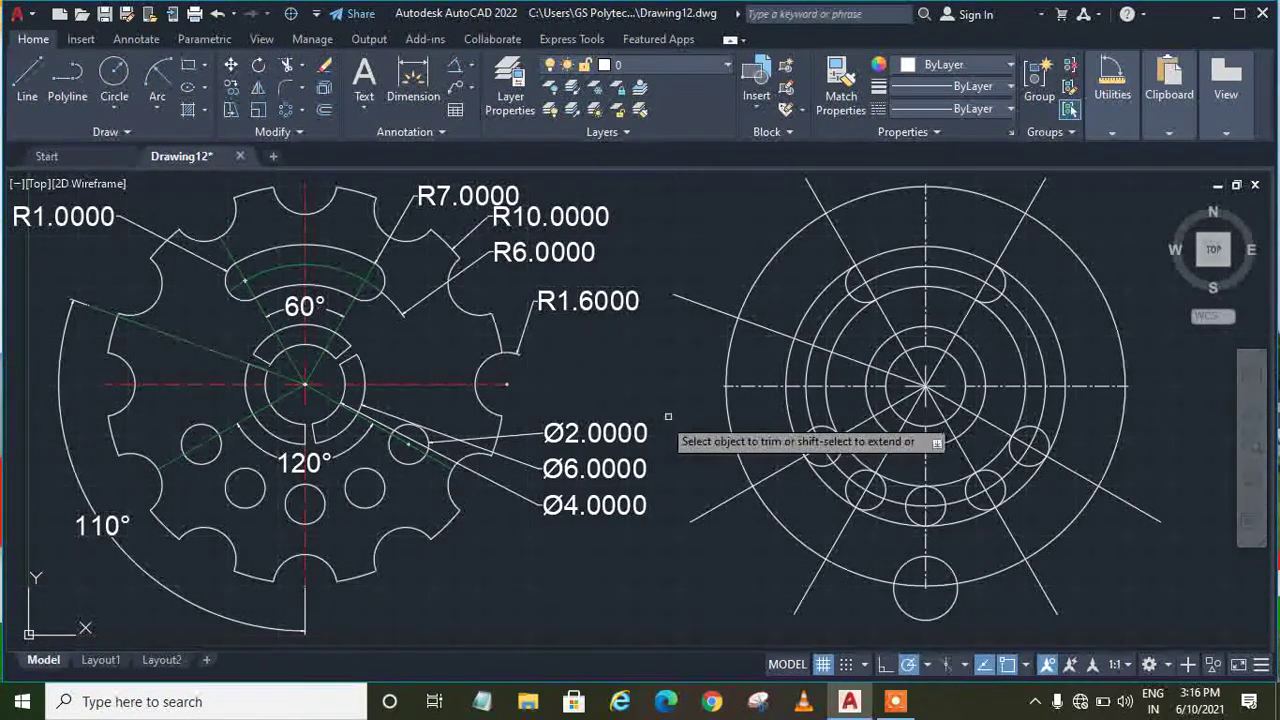
click(911, 588)
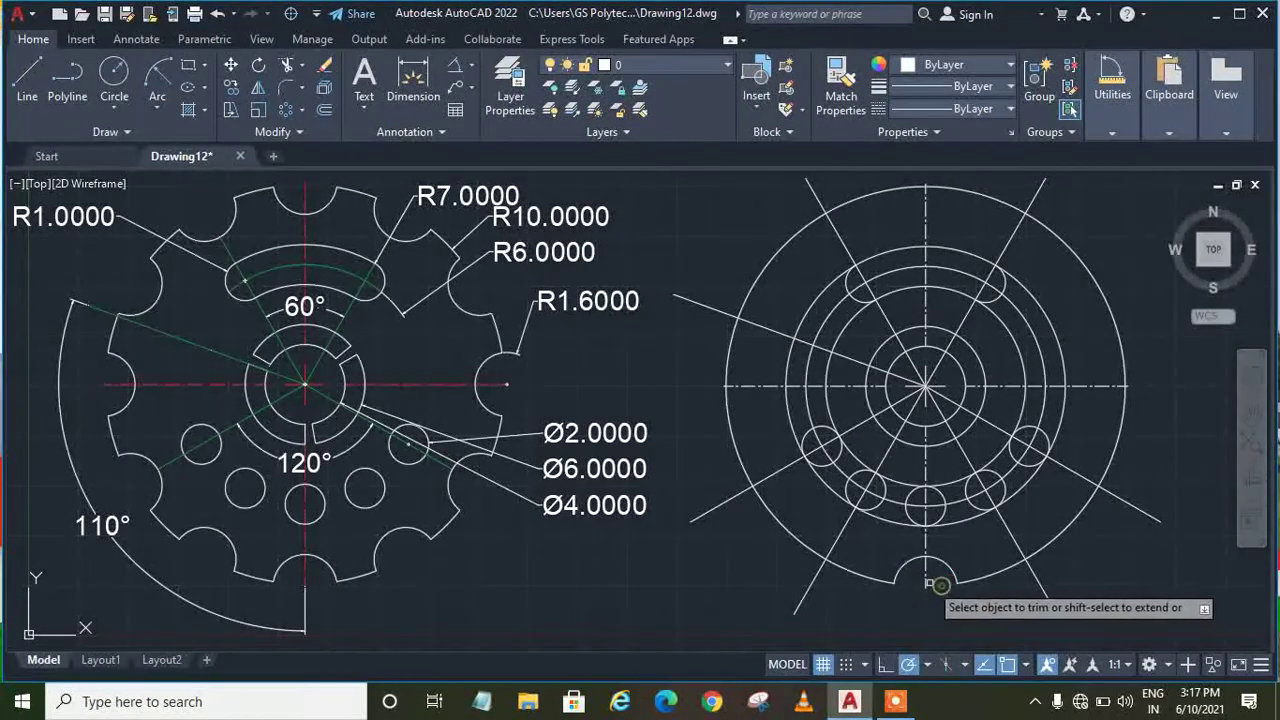
key(Escape)
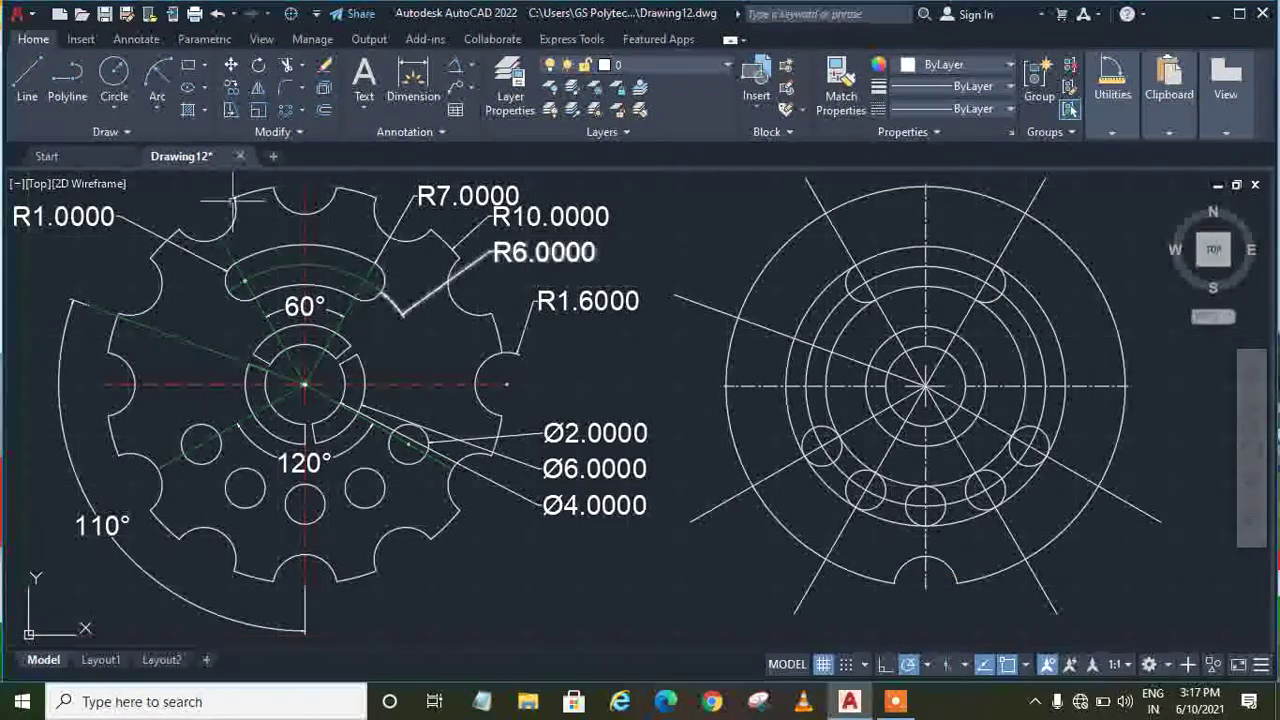
click(283, 112)
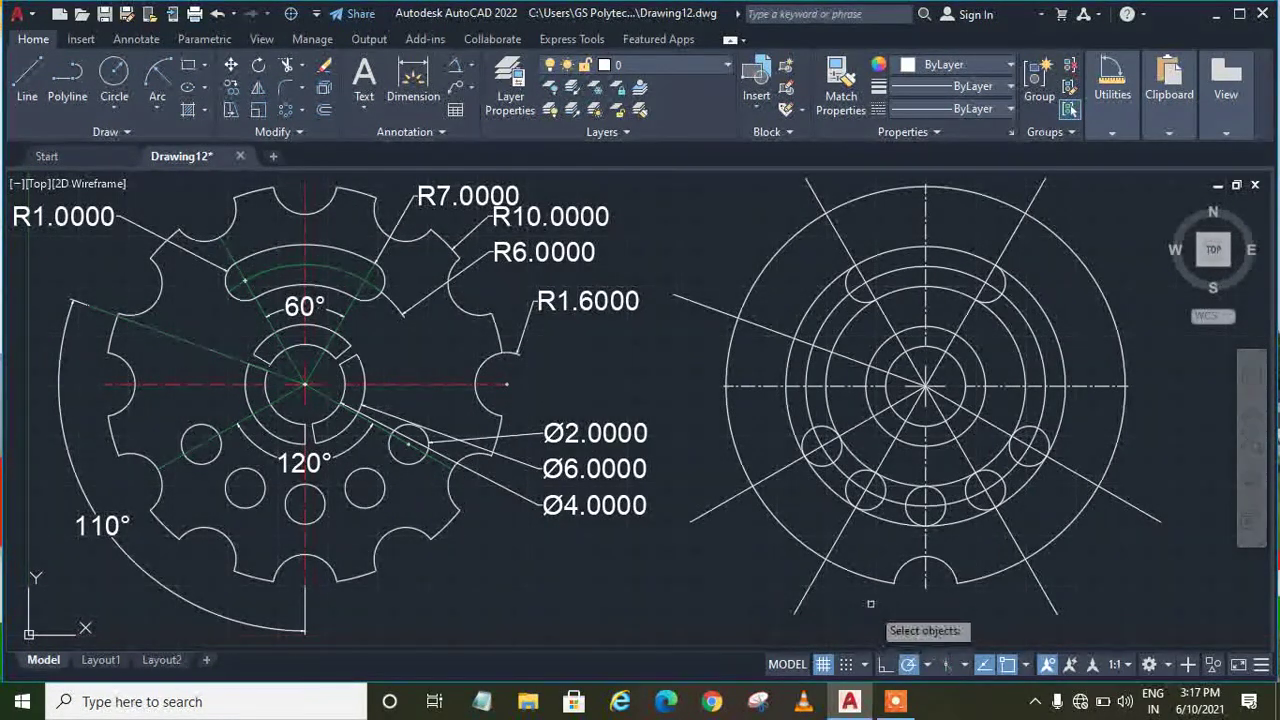
Polar-array the notch arc into 12 items around the right view's centre
click(907, 563)
key(Return)
click(925, 385)
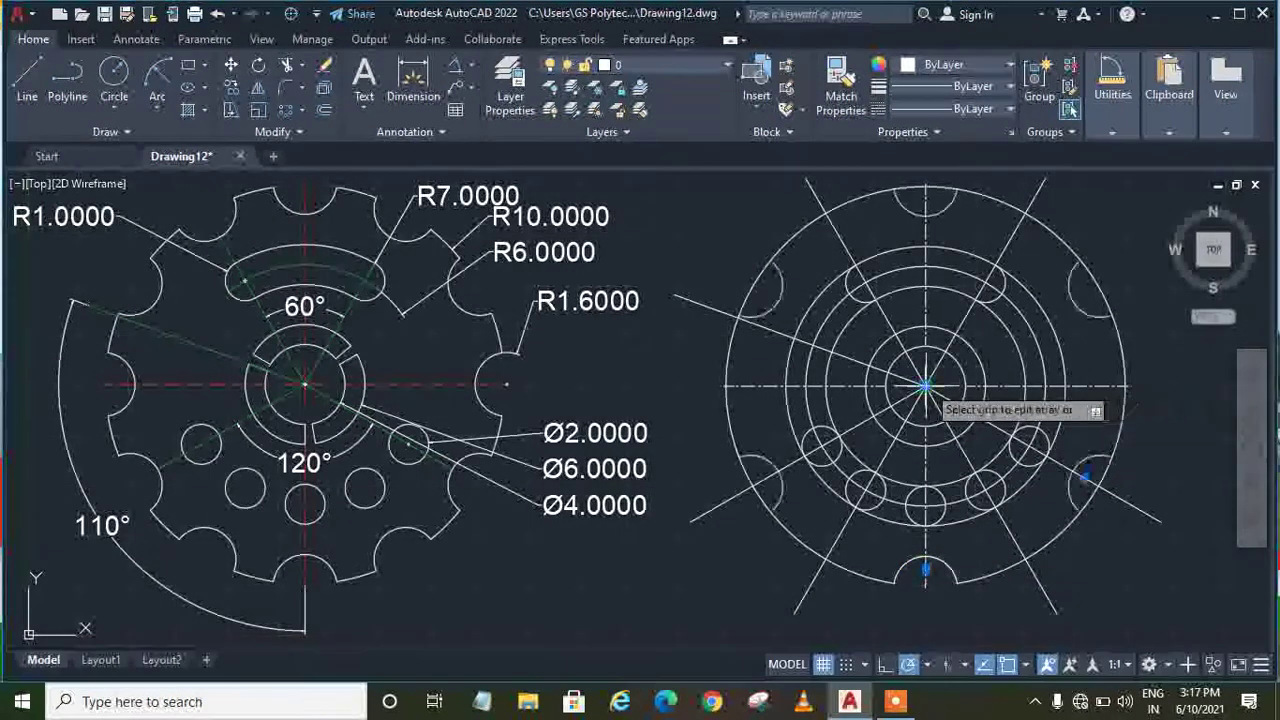
click(205, 63)
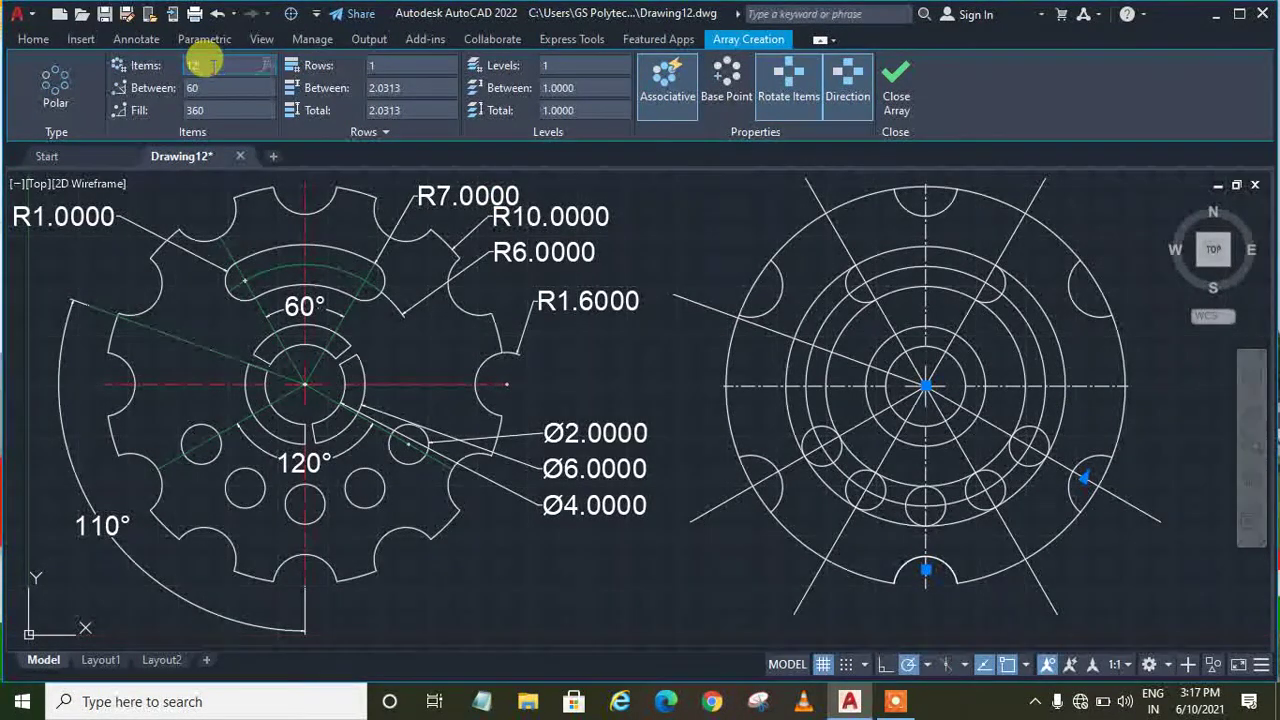
key(Return)
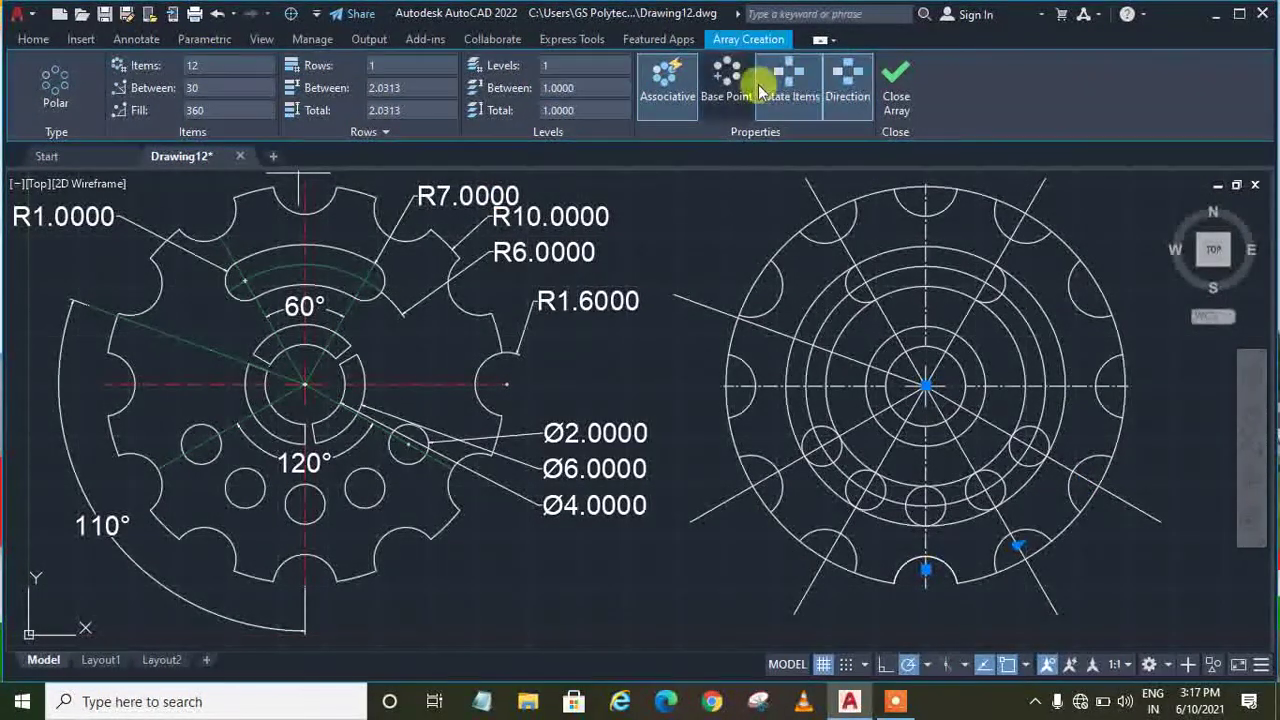
click(895, 82)
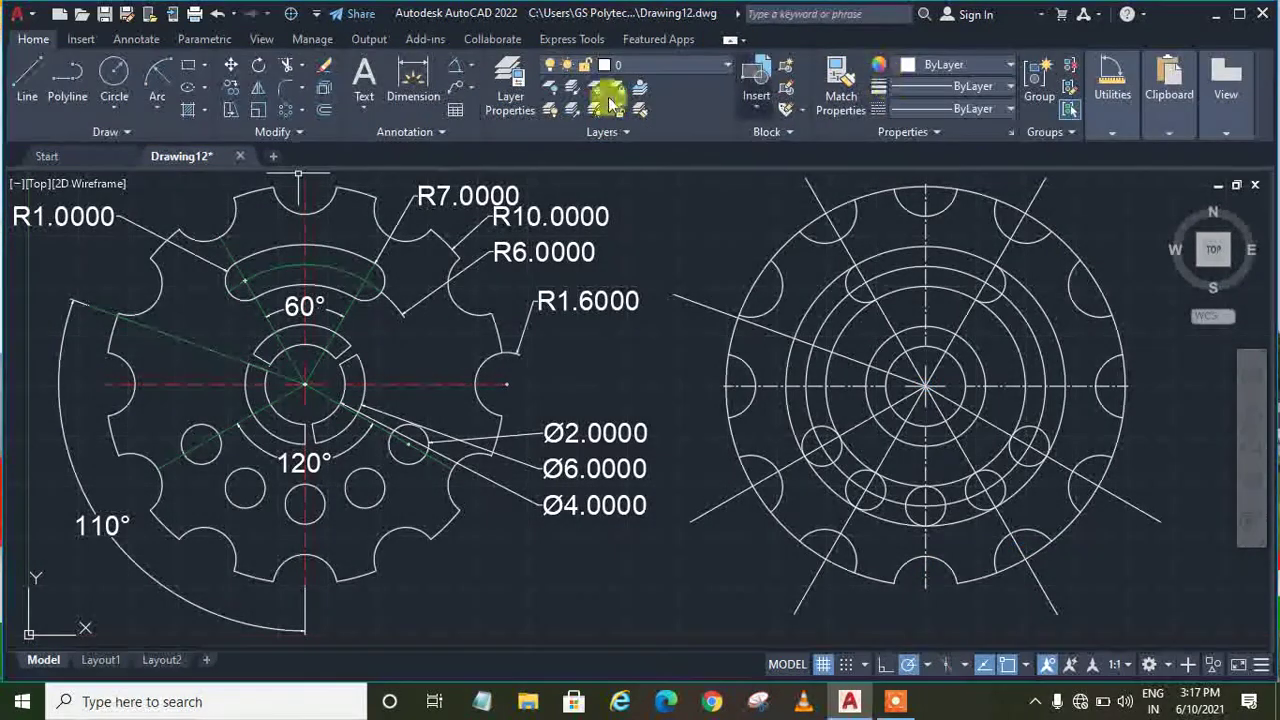
Trim the outer rim across every notch and remove a leftover radial line segment
click(290, 65)
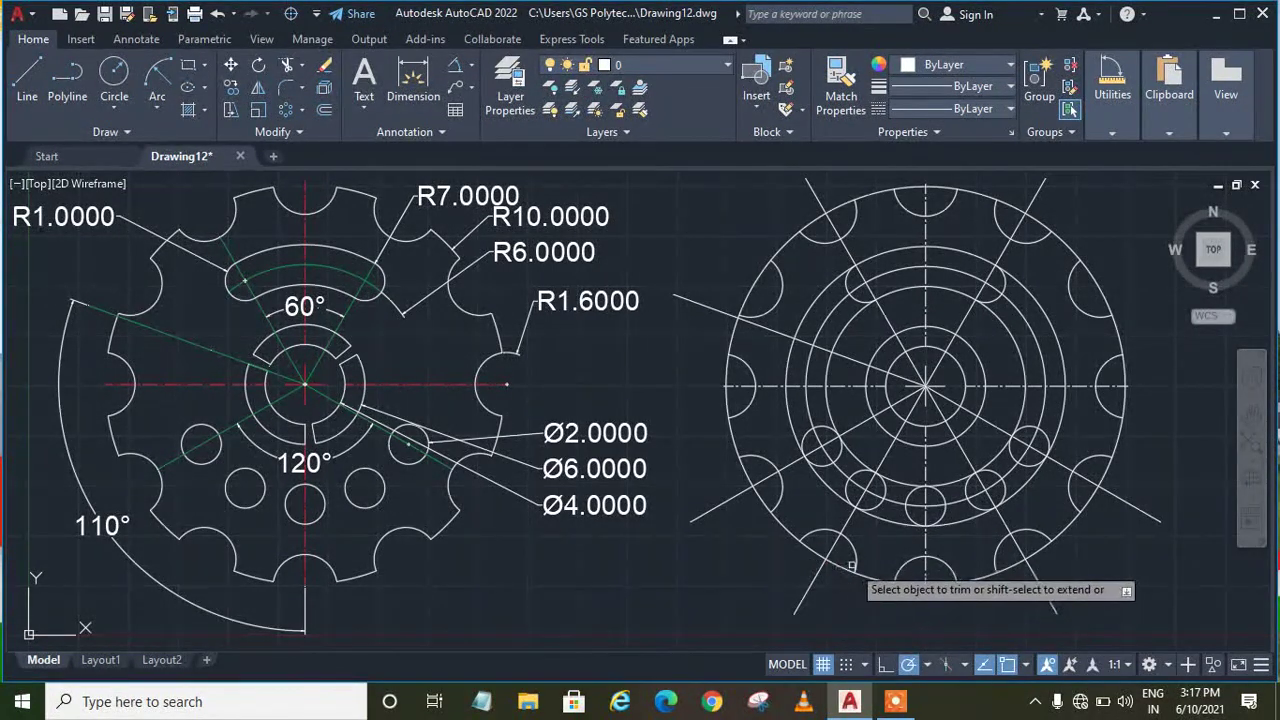
click(813, 552)
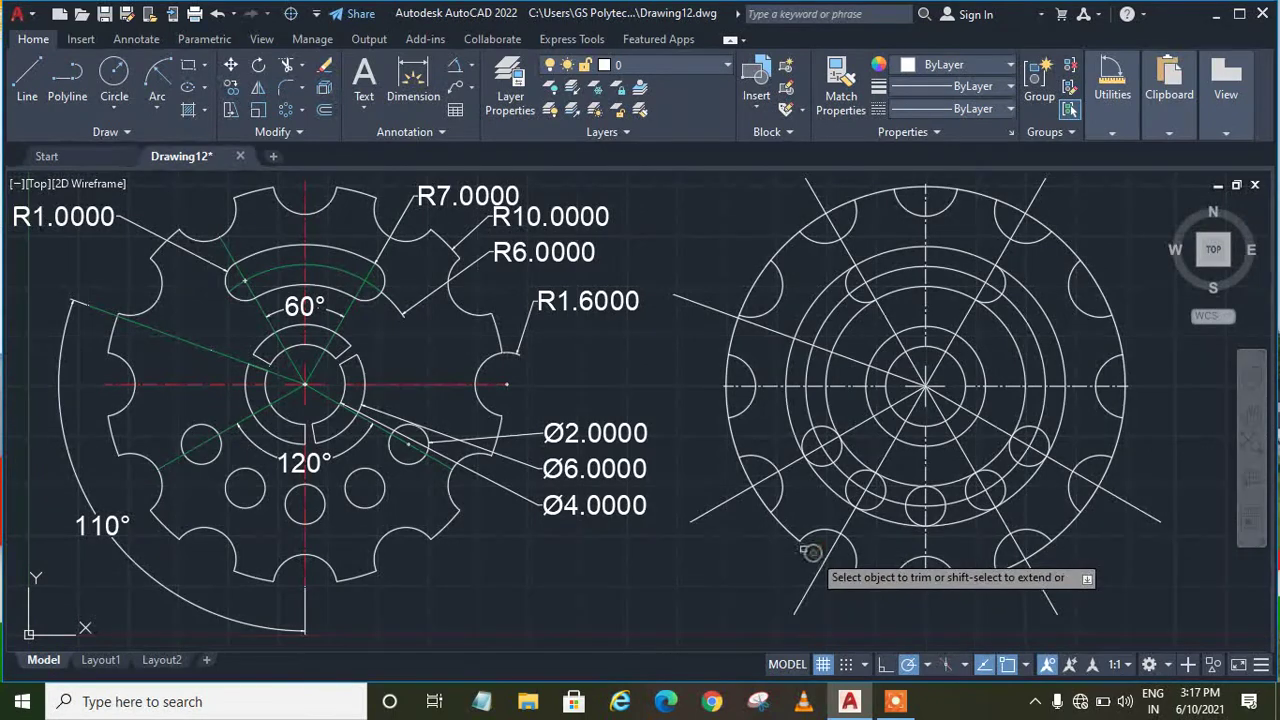
click(745, 474)
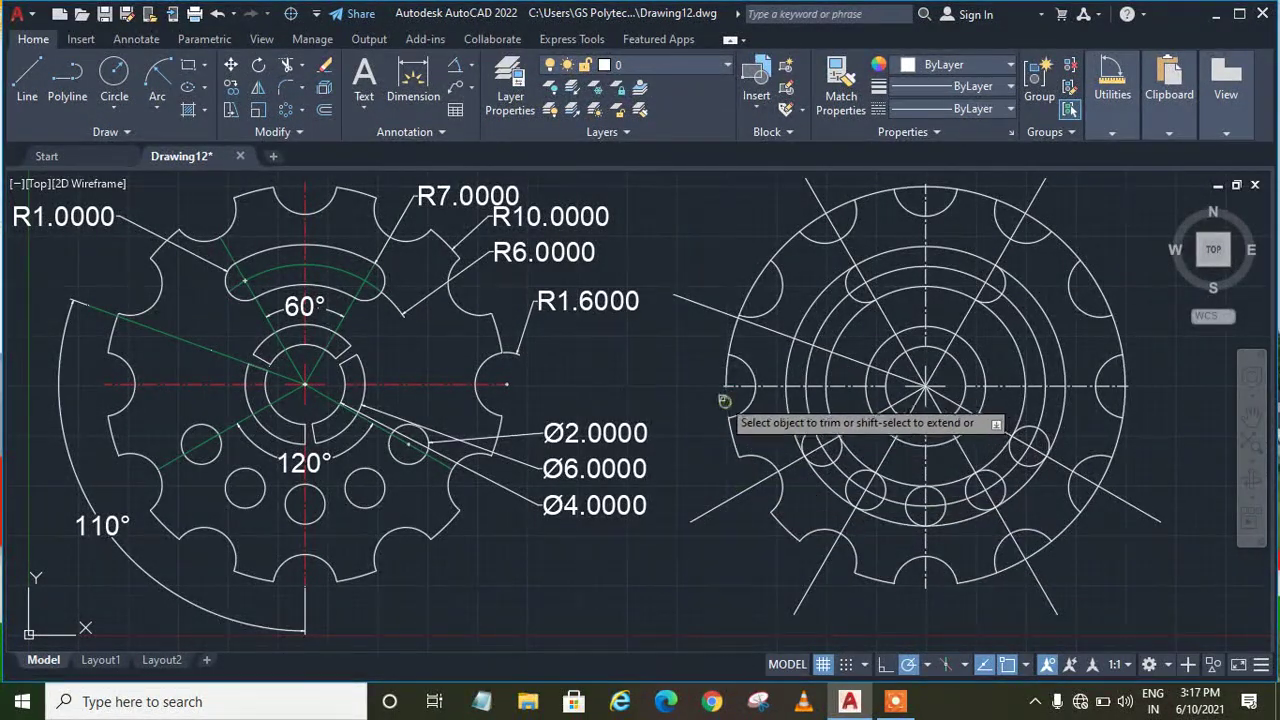
click(745, 300)
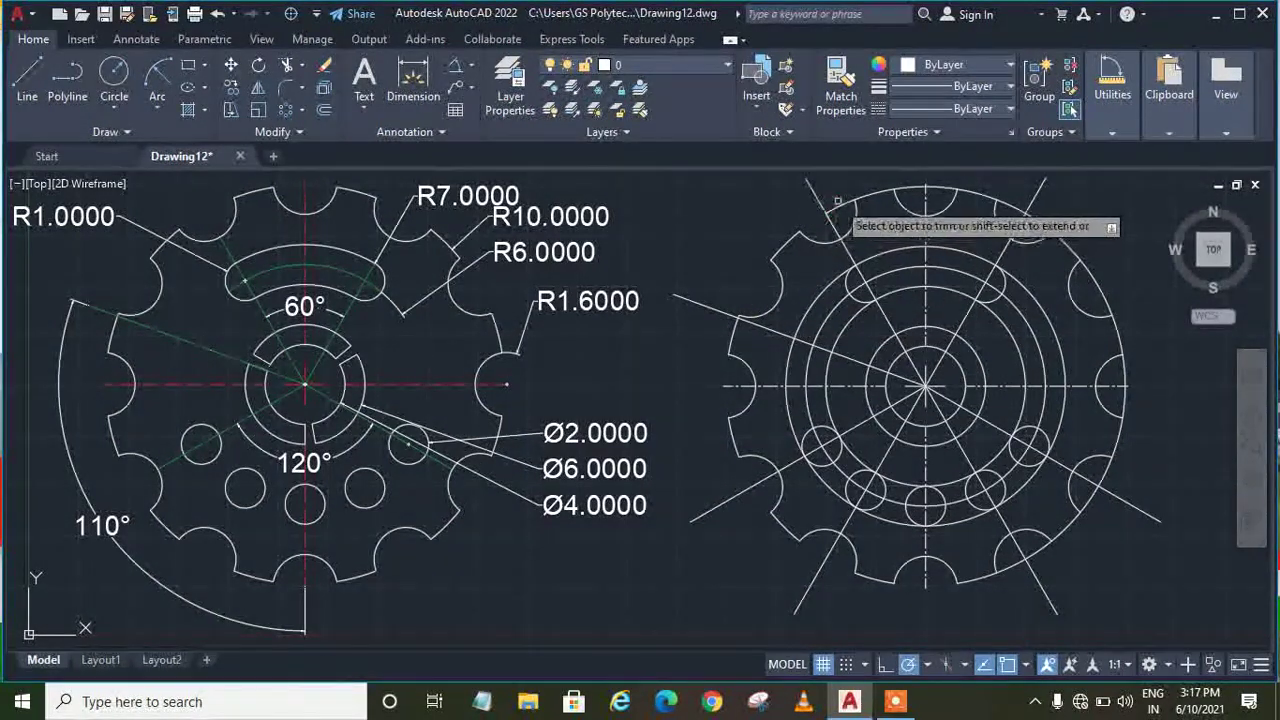
click(940, 185)
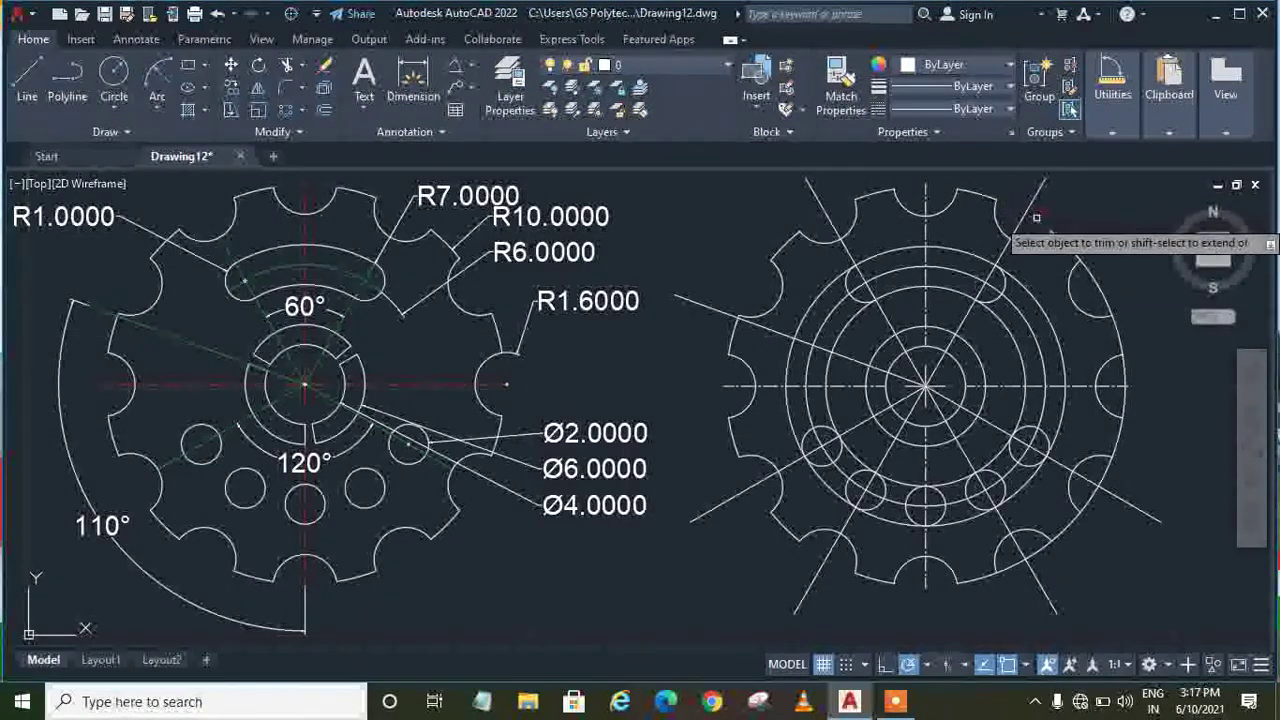
click(1035, 216)
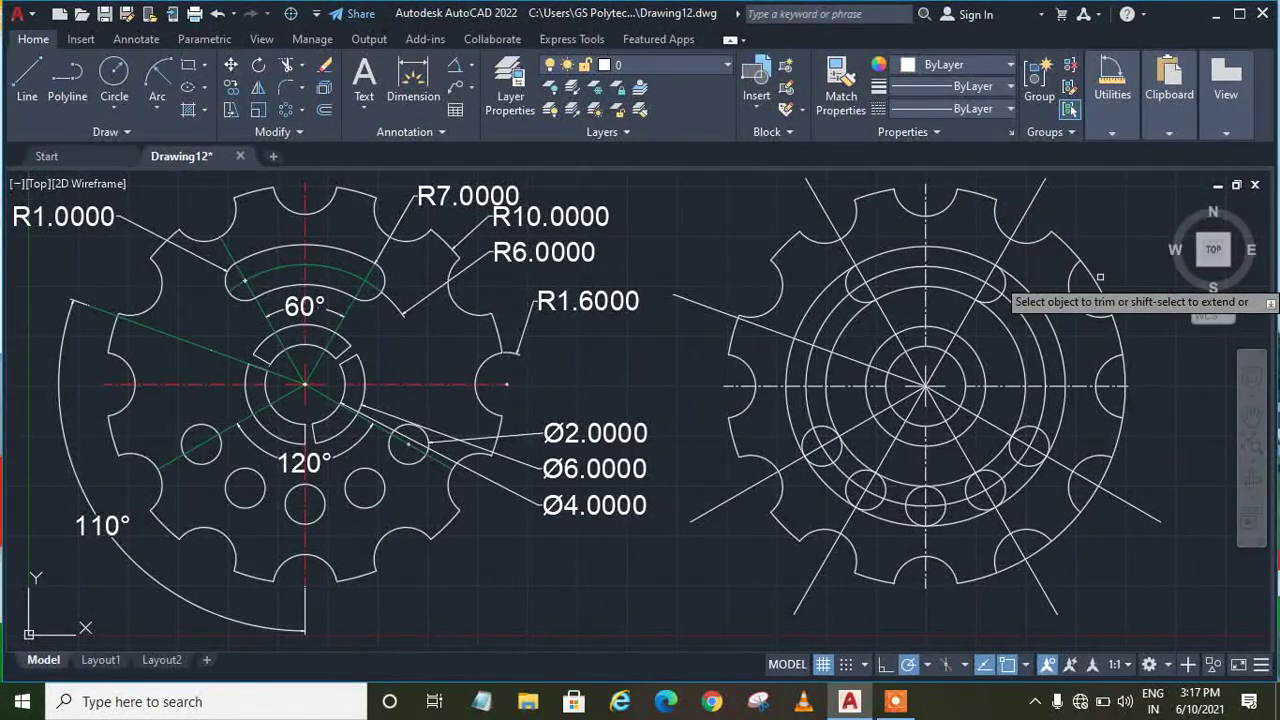
click(1097, 280)
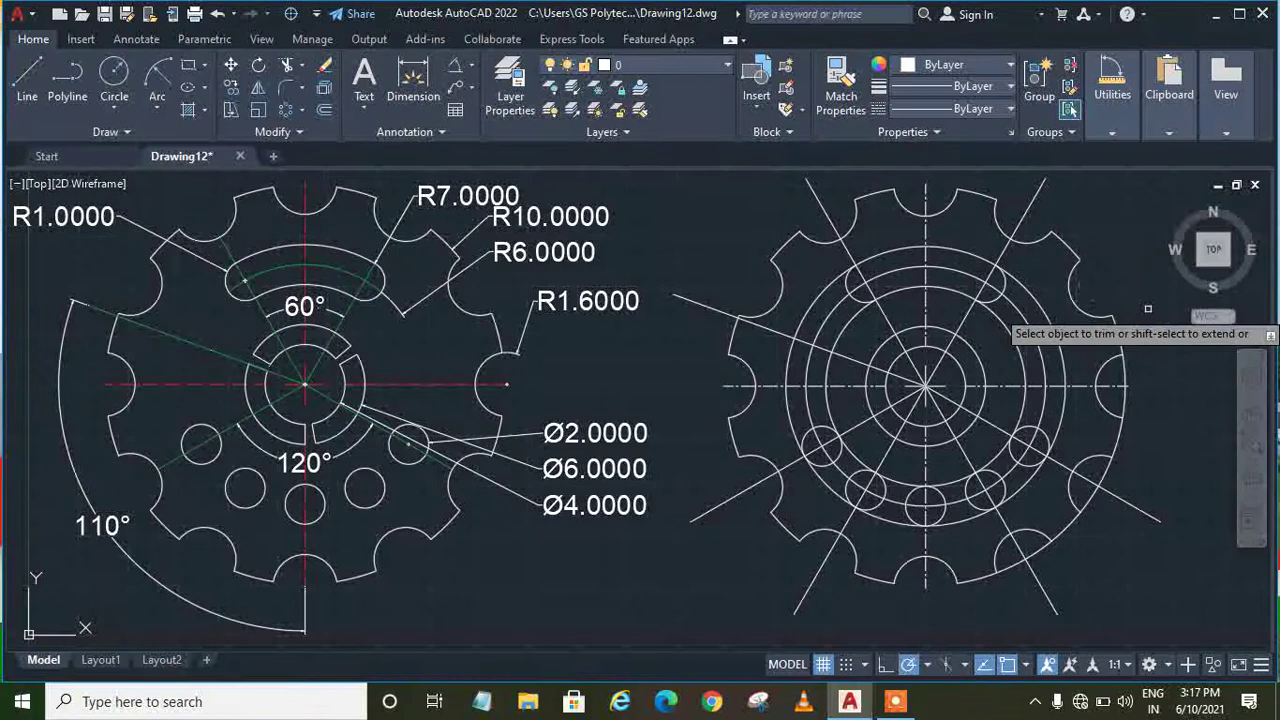
click(1122, 369)
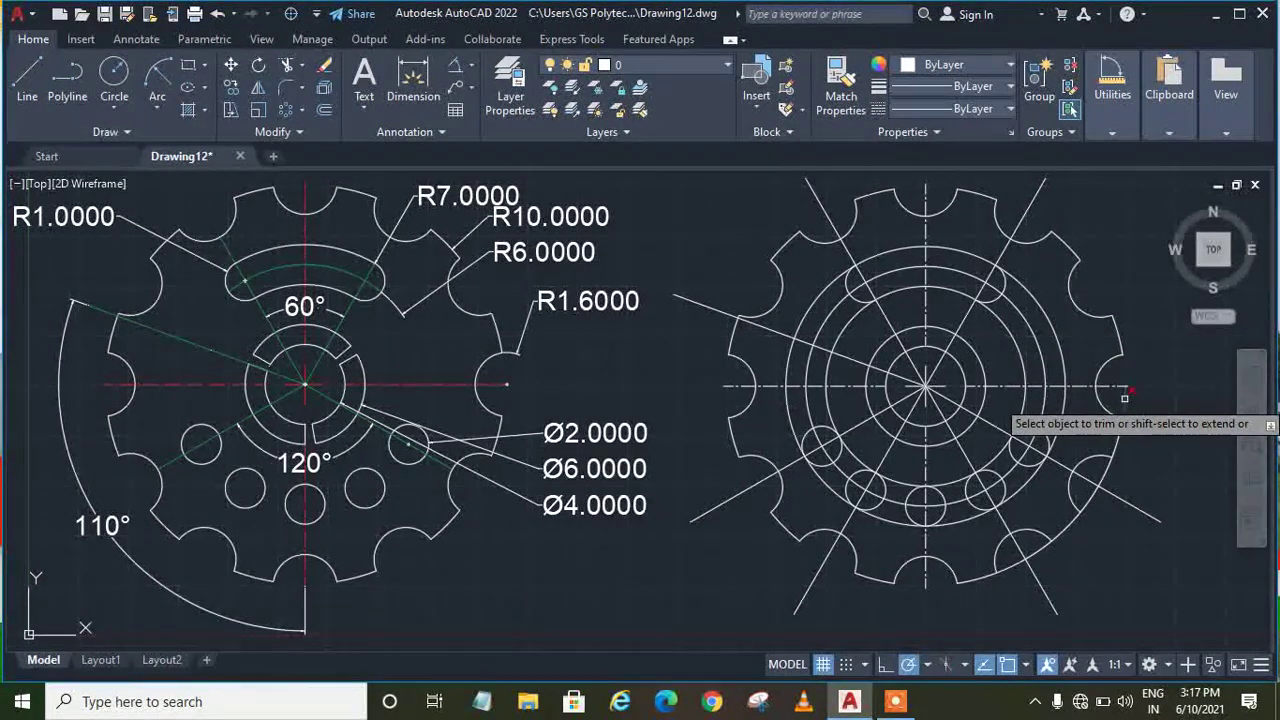
click(1108, 494)
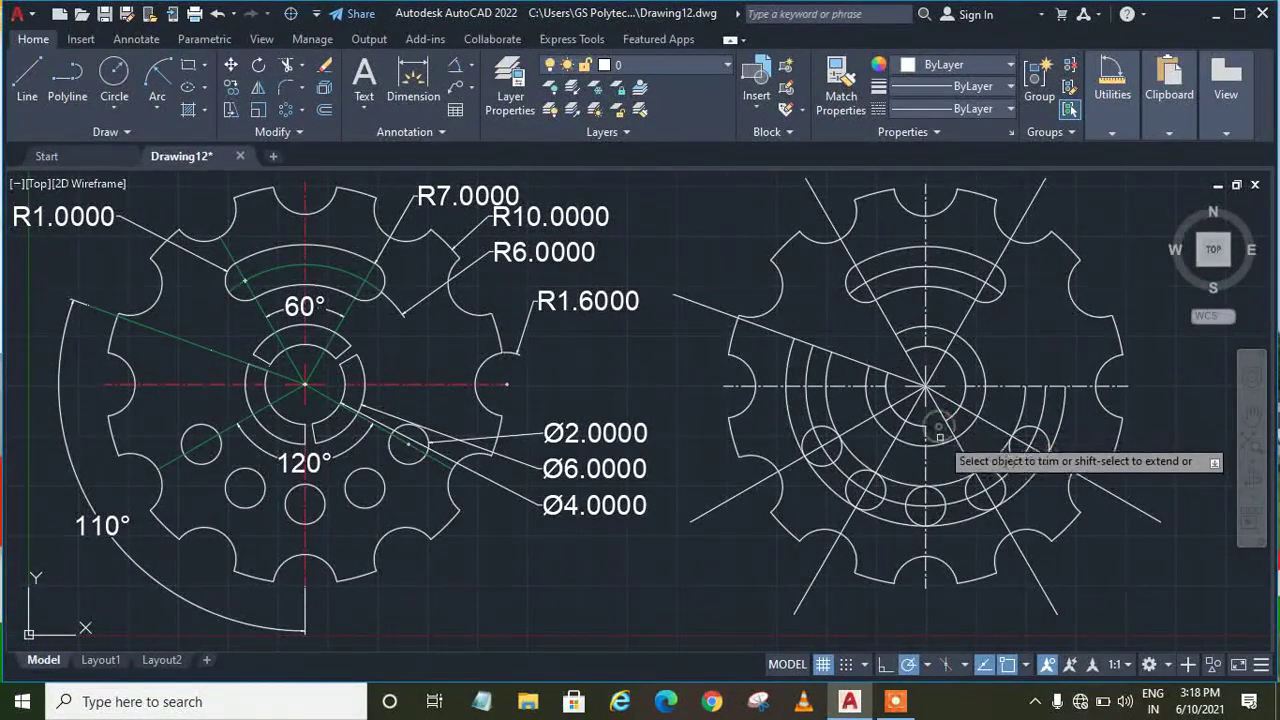
click(940, 424)
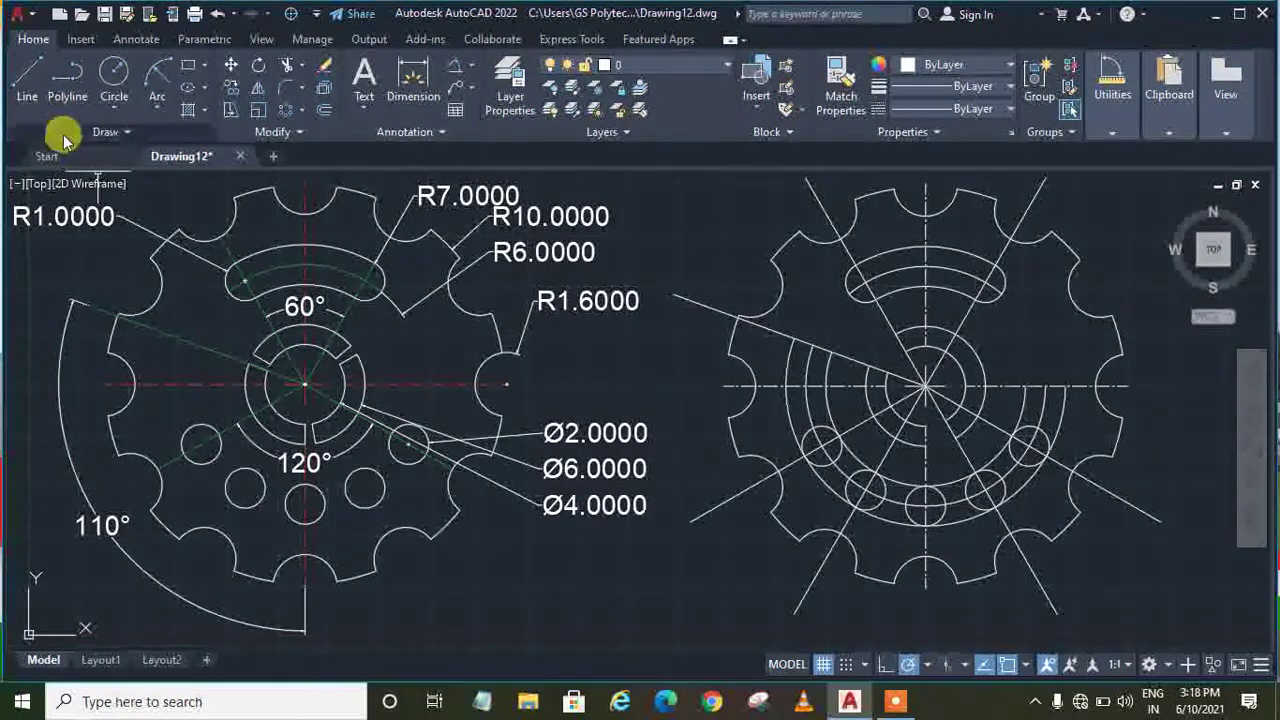
Trim segments near the centre and draw a 1.0-long line down from the inner arc
click(286, 64)
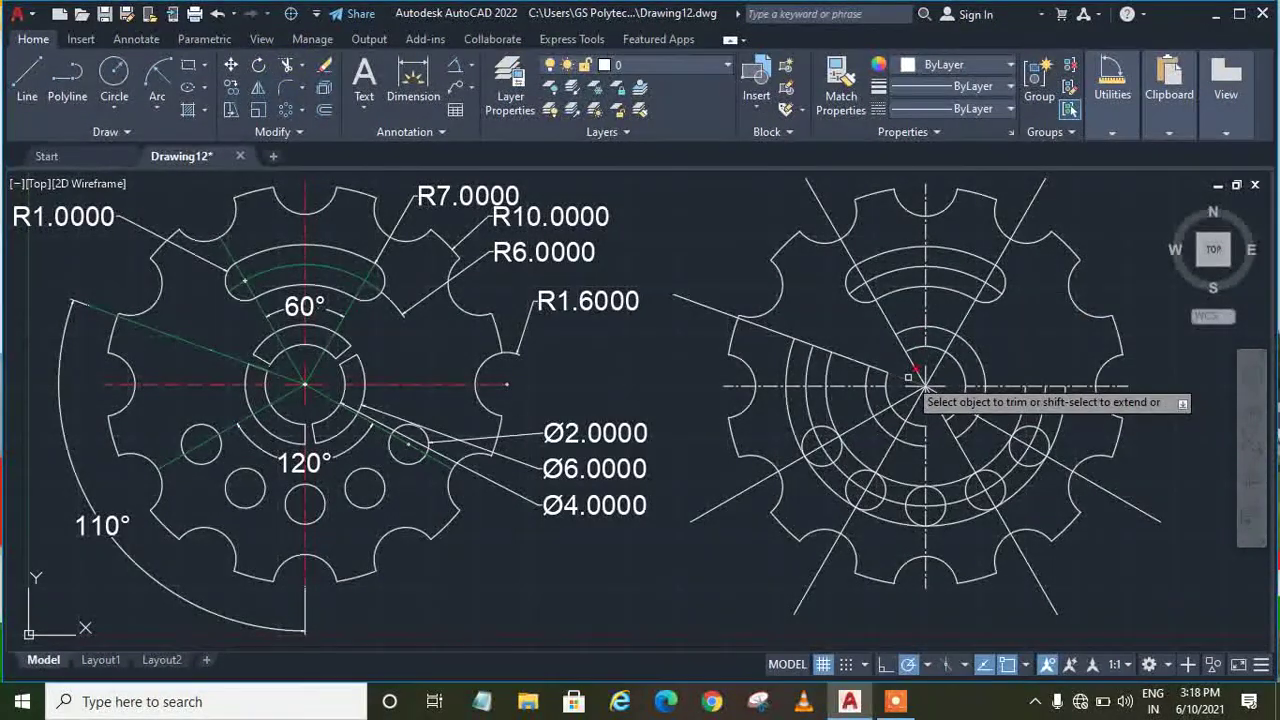
click(855, 357)
click(27, 80)
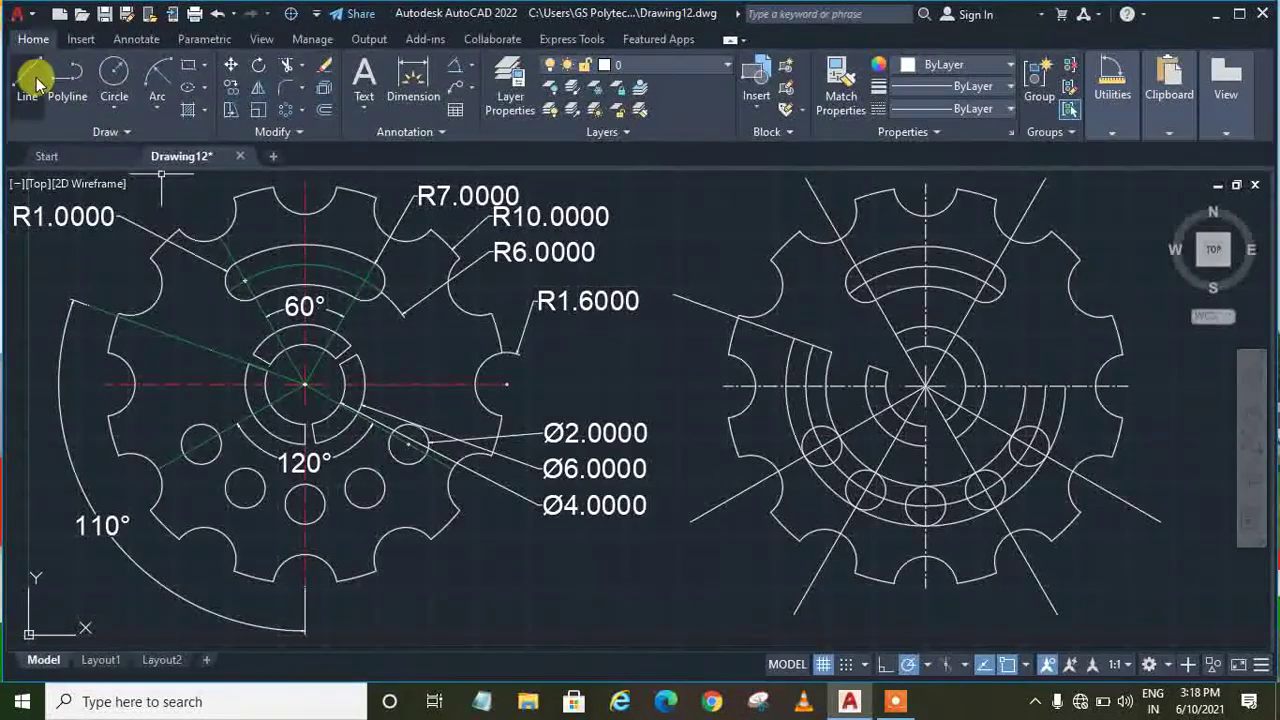
click(925, 427)
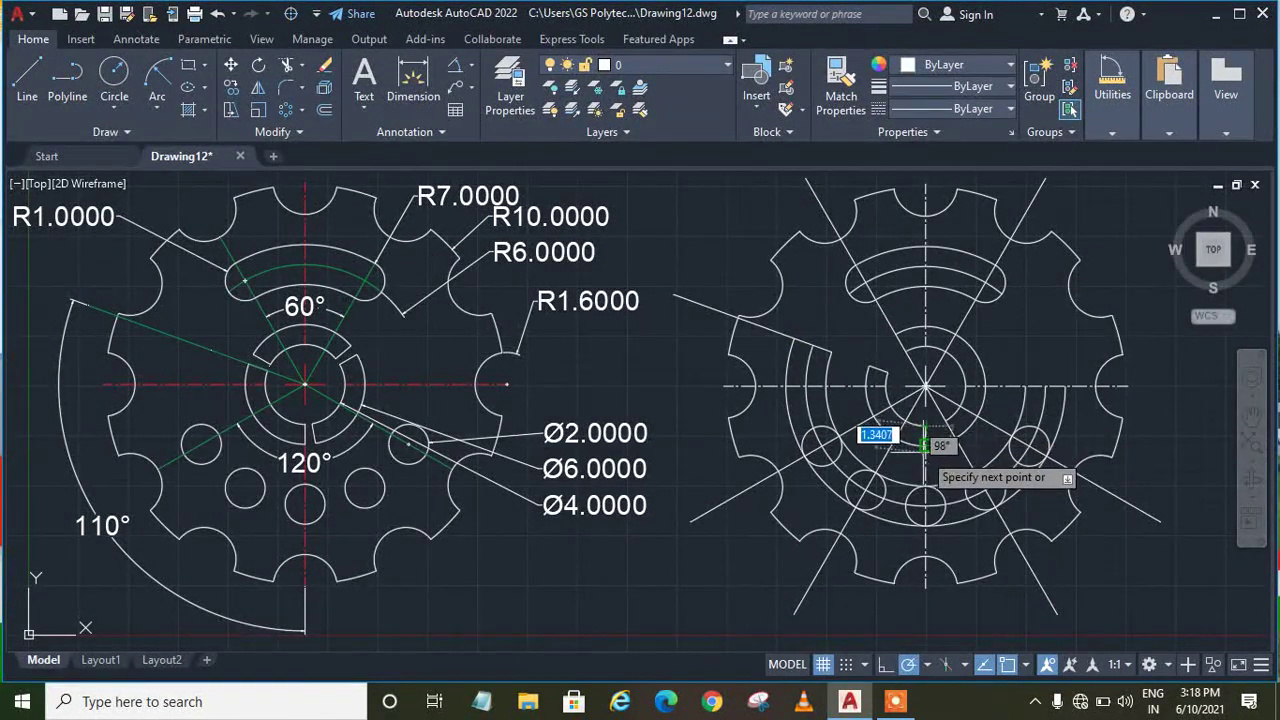
click(925, 445)
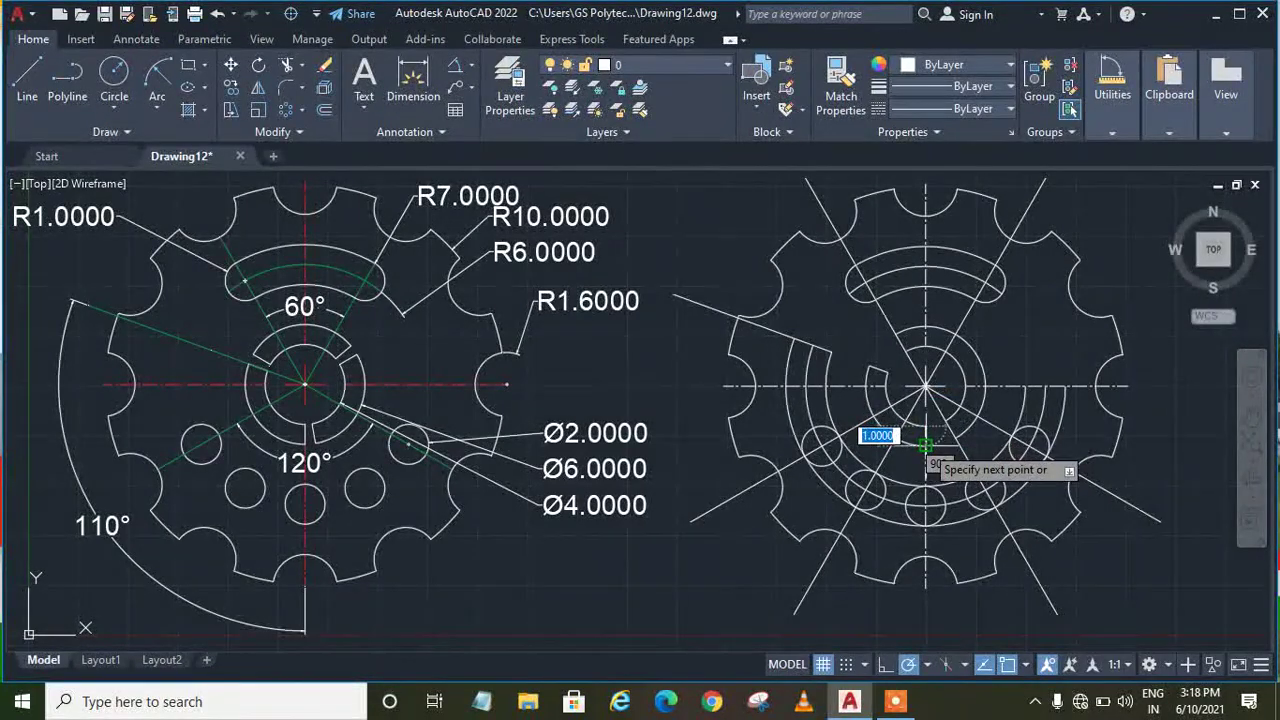
key(Return)
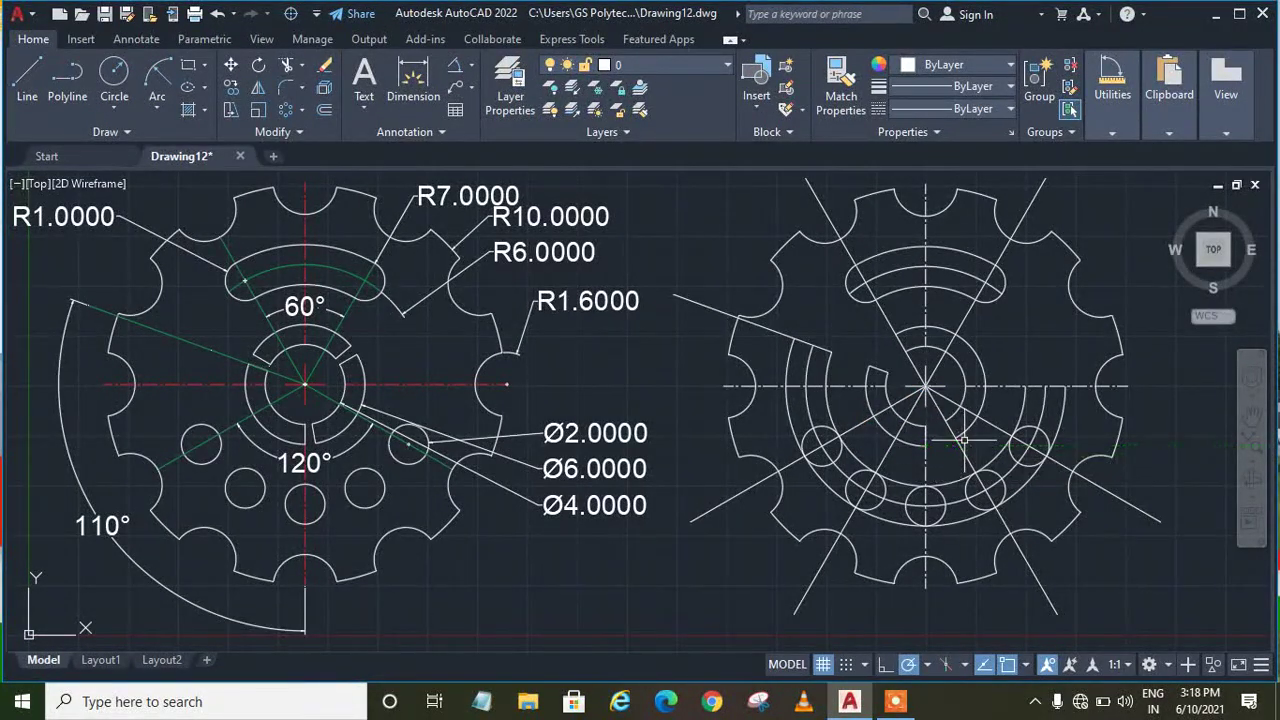
Erase the small inner arc, the two lower radial lines and the lower construction arcs
click(287, 112)
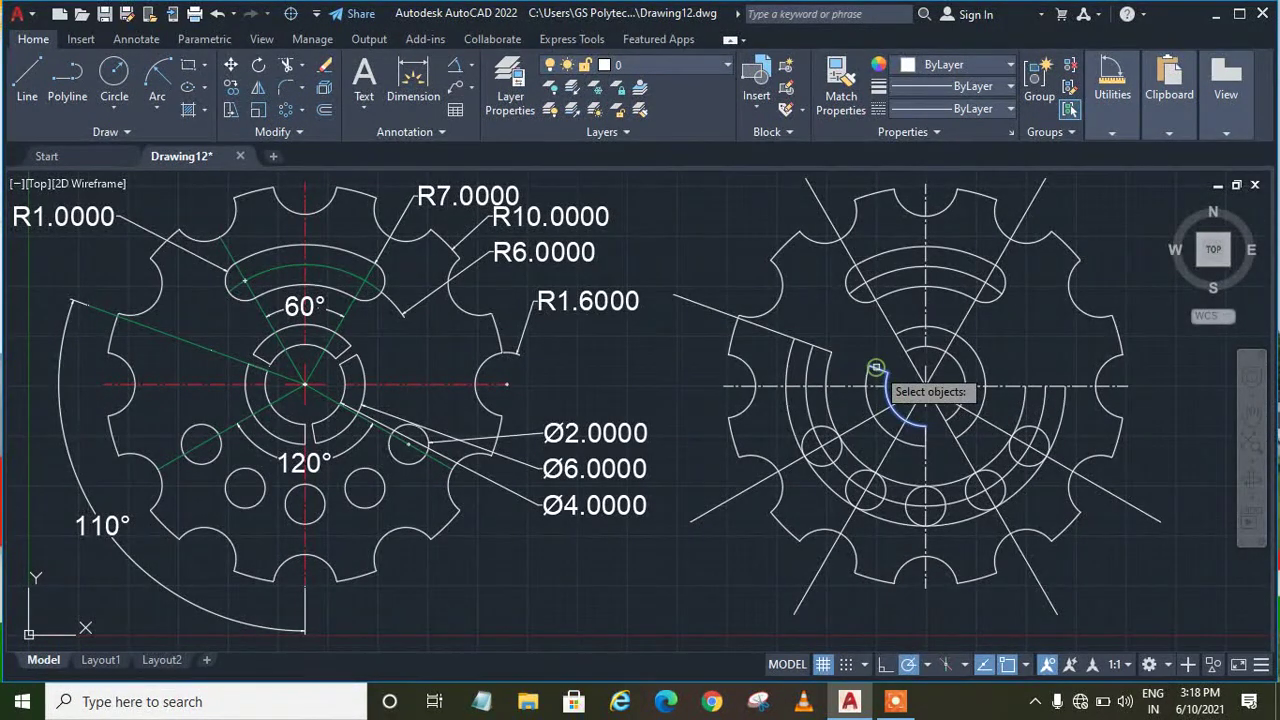
click(876, 369)
key(Return)
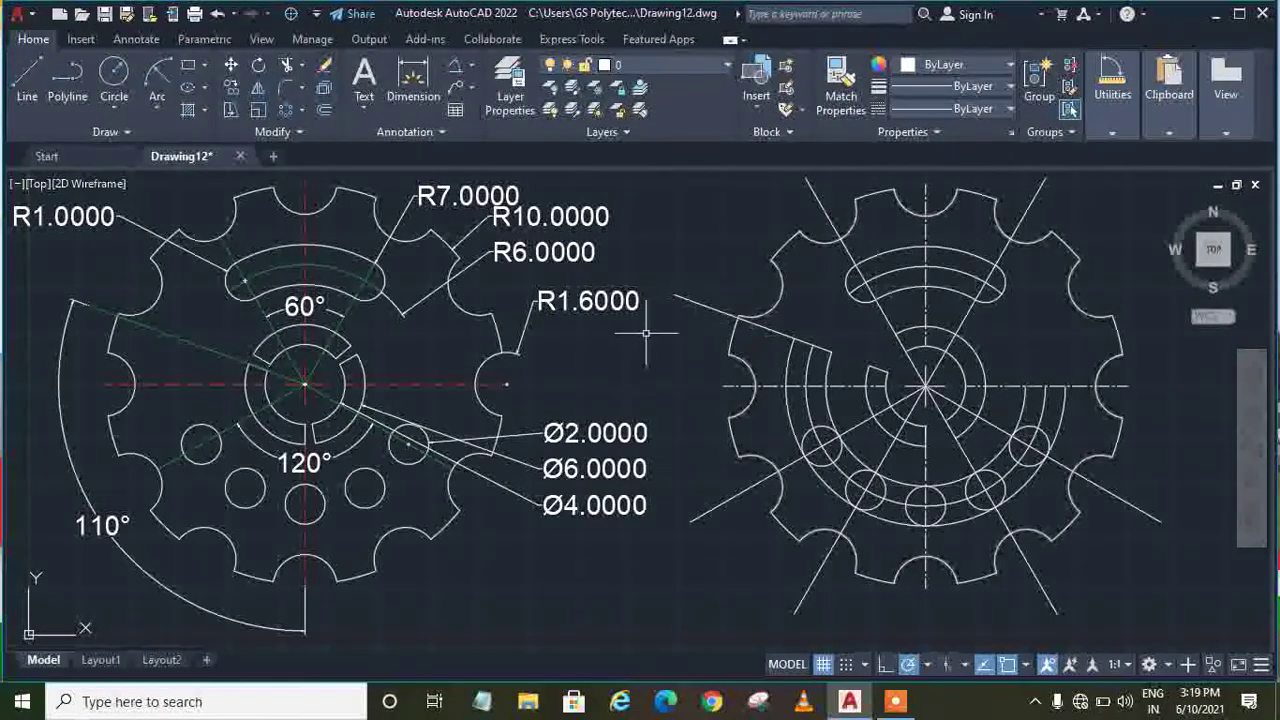
click(859, 496)
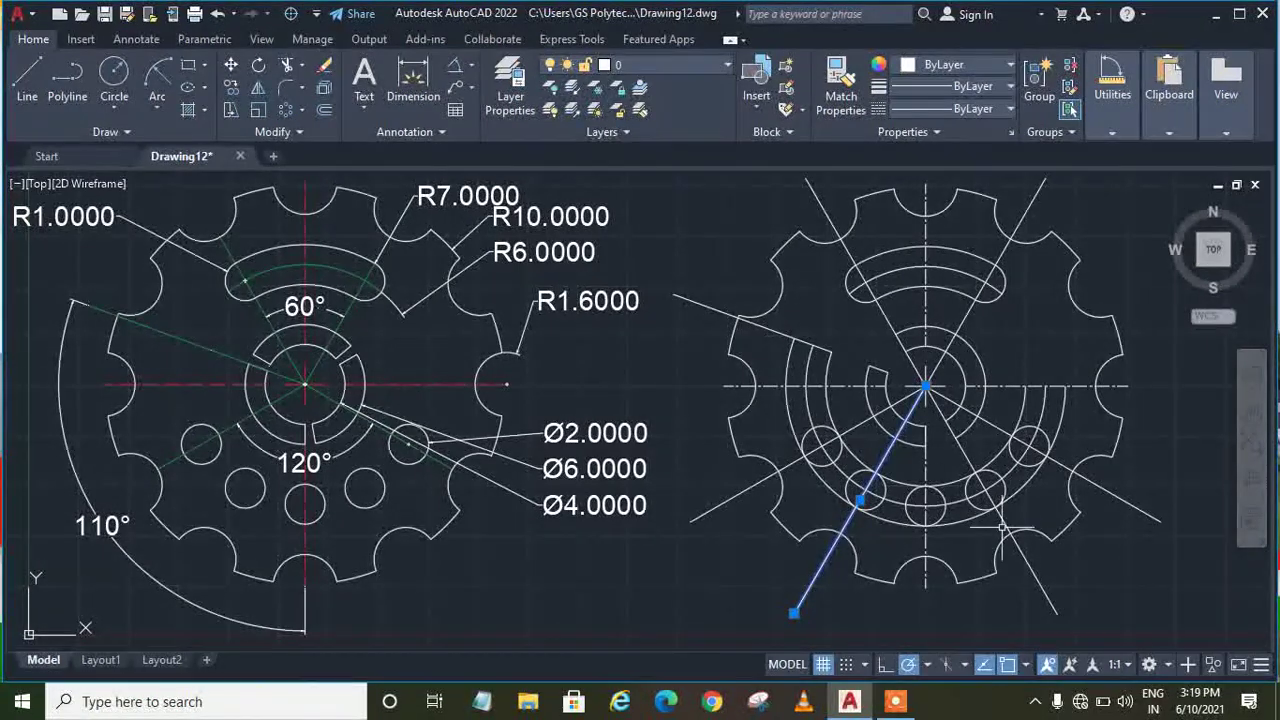
click(1004, 527)
click(993, 511)
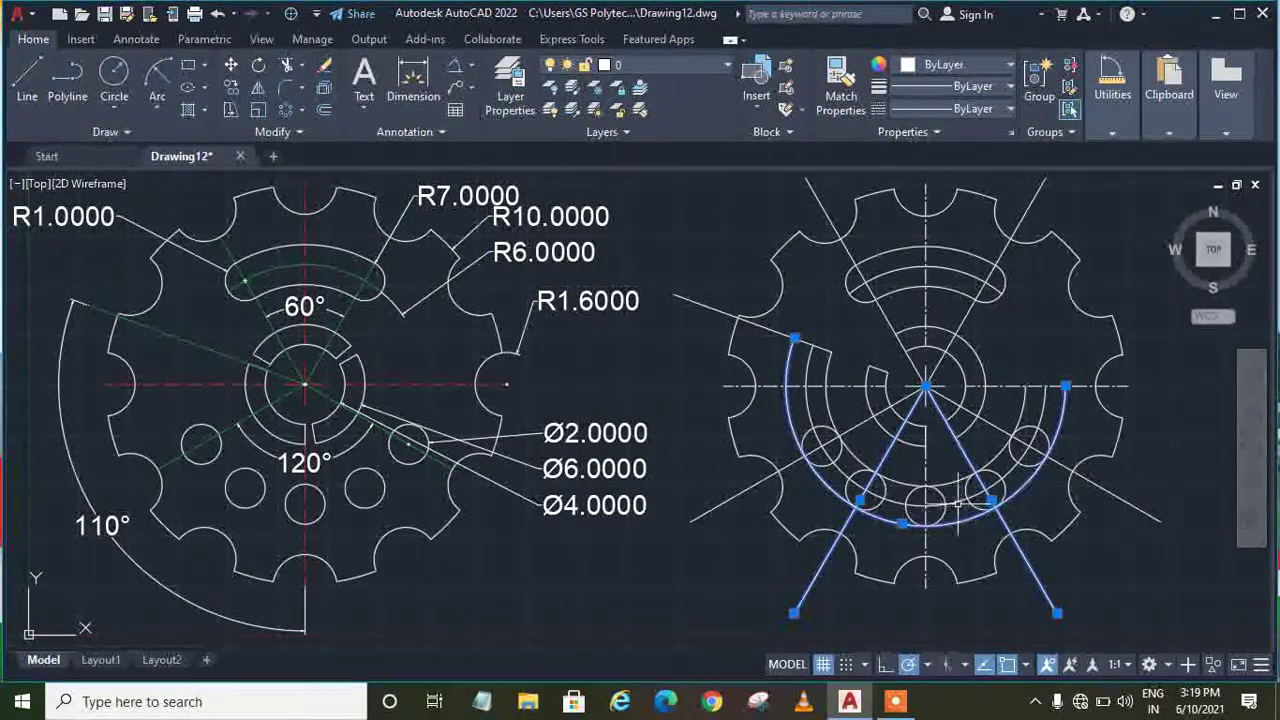
click(957, 503)
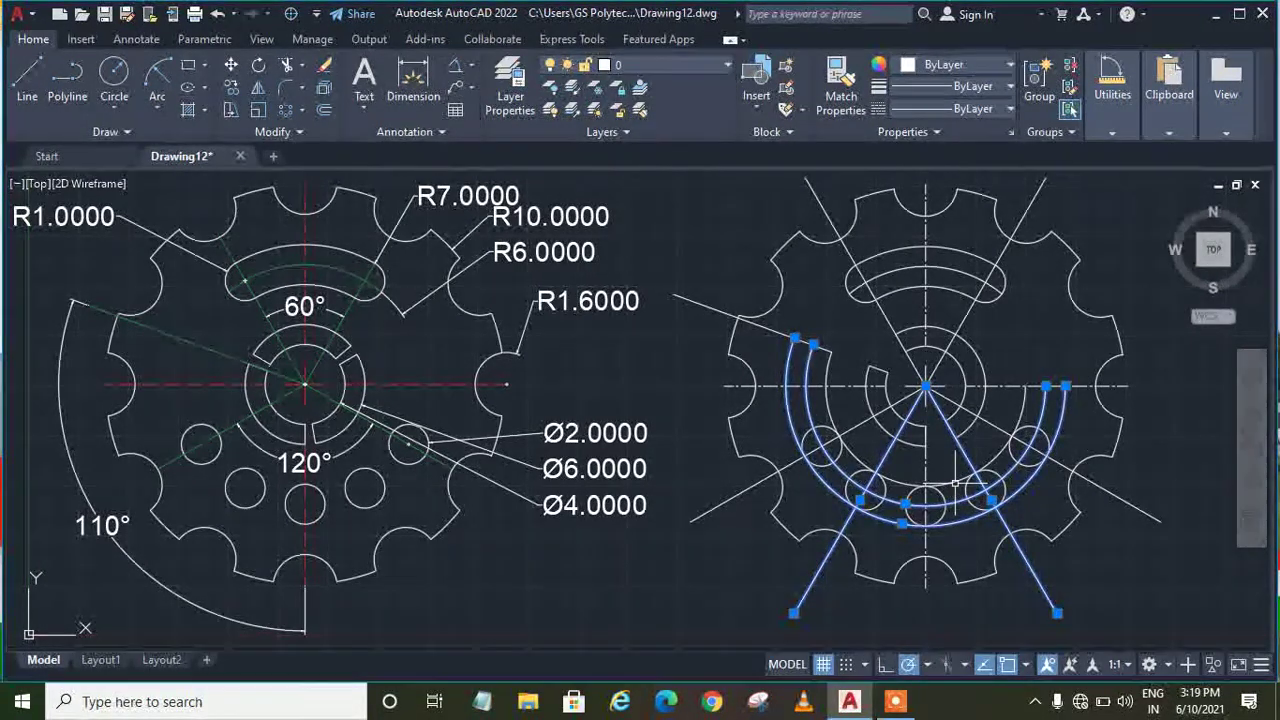
click(955, 482)
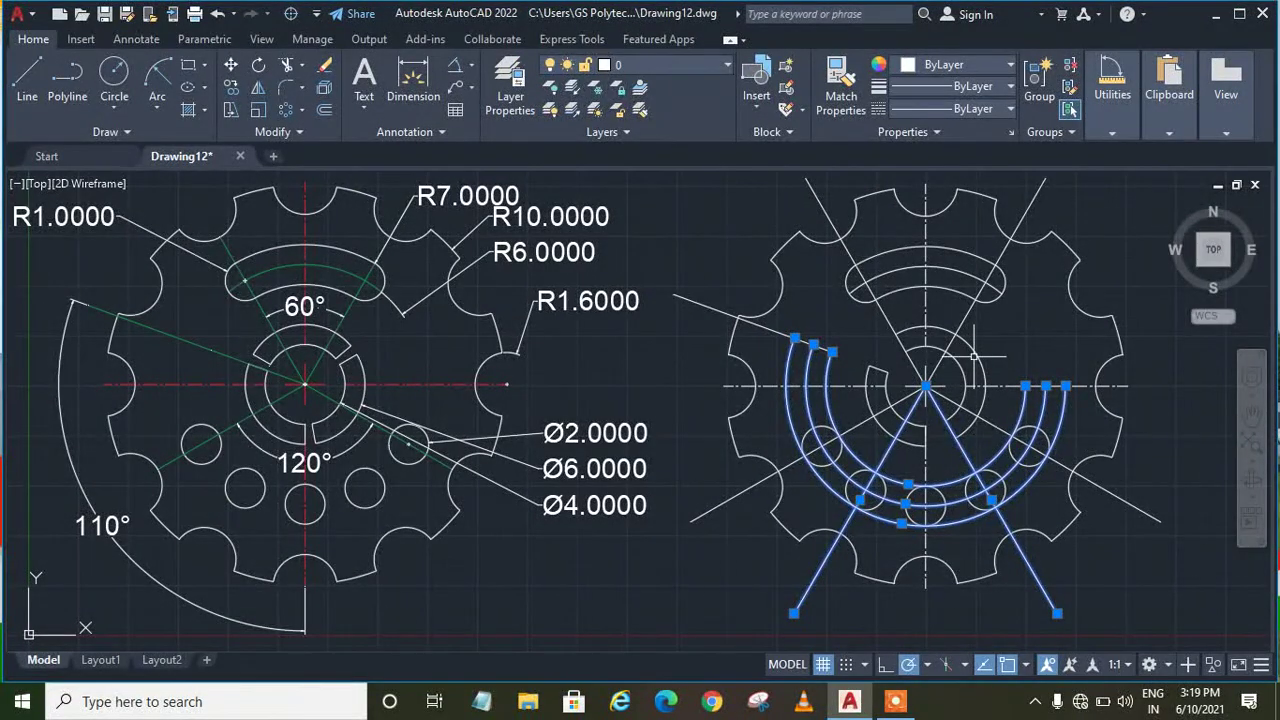
click(962, 371)
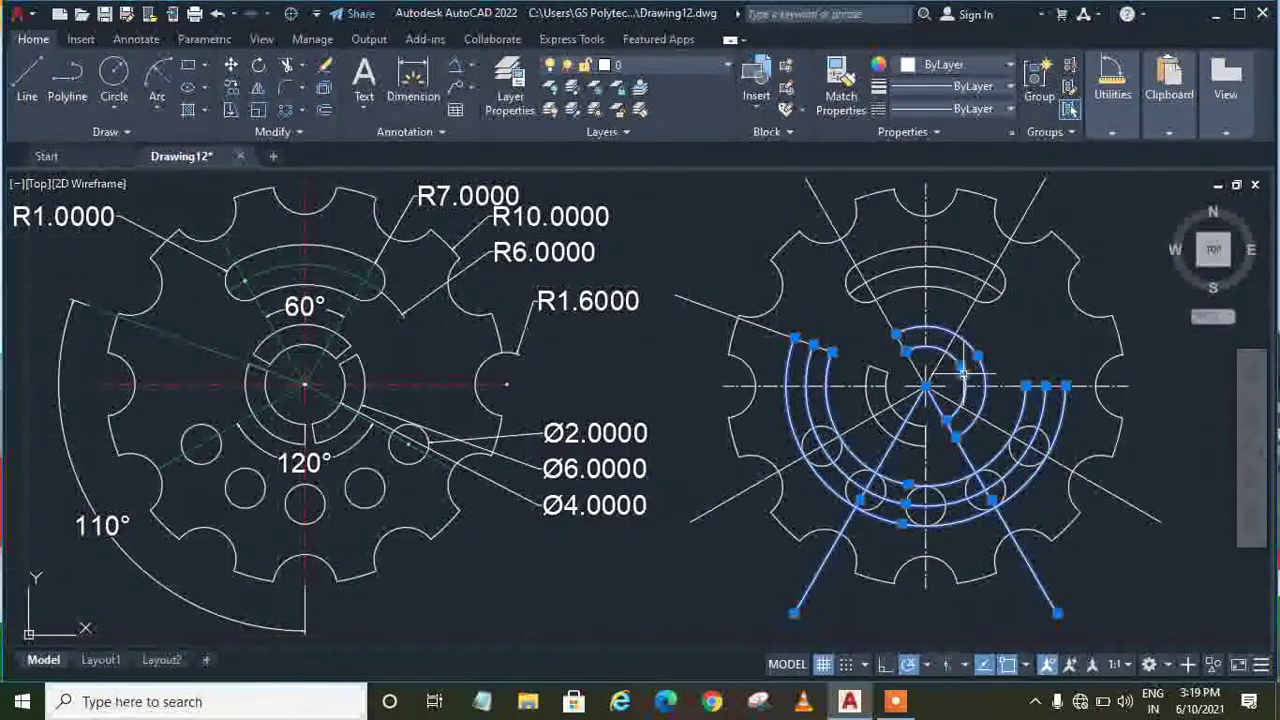
key(Delete)
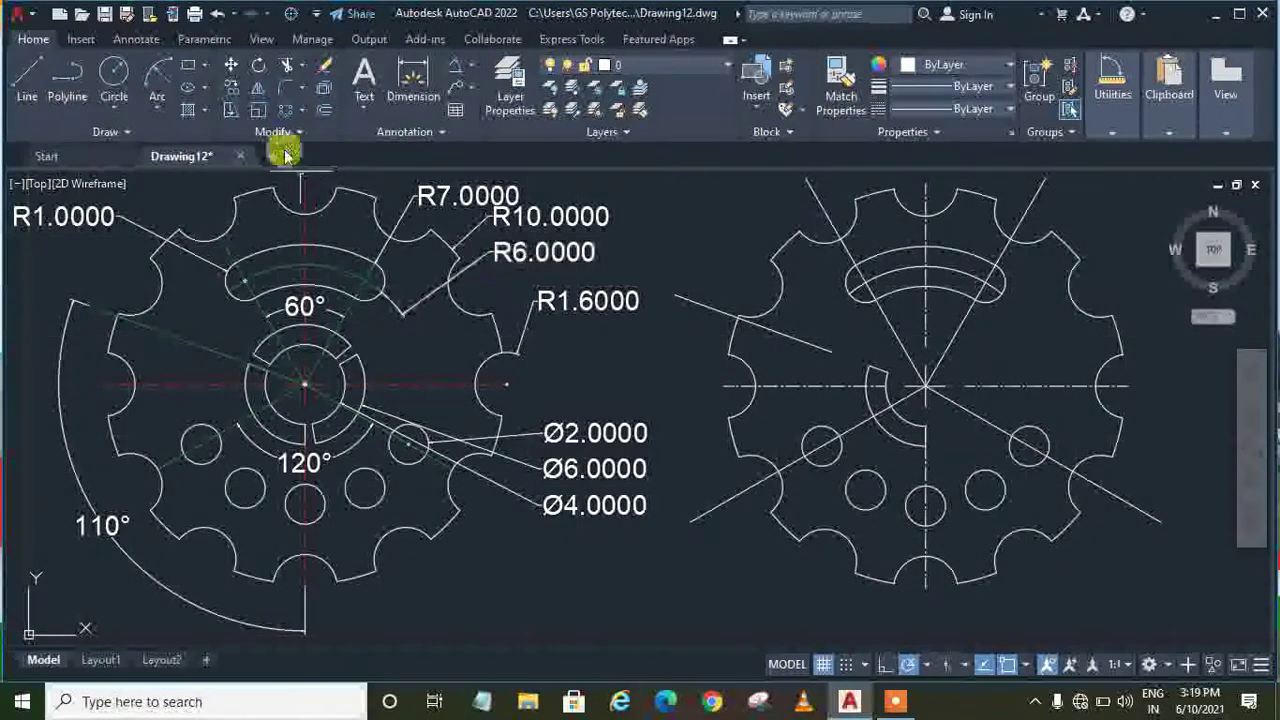
click(287, 113)
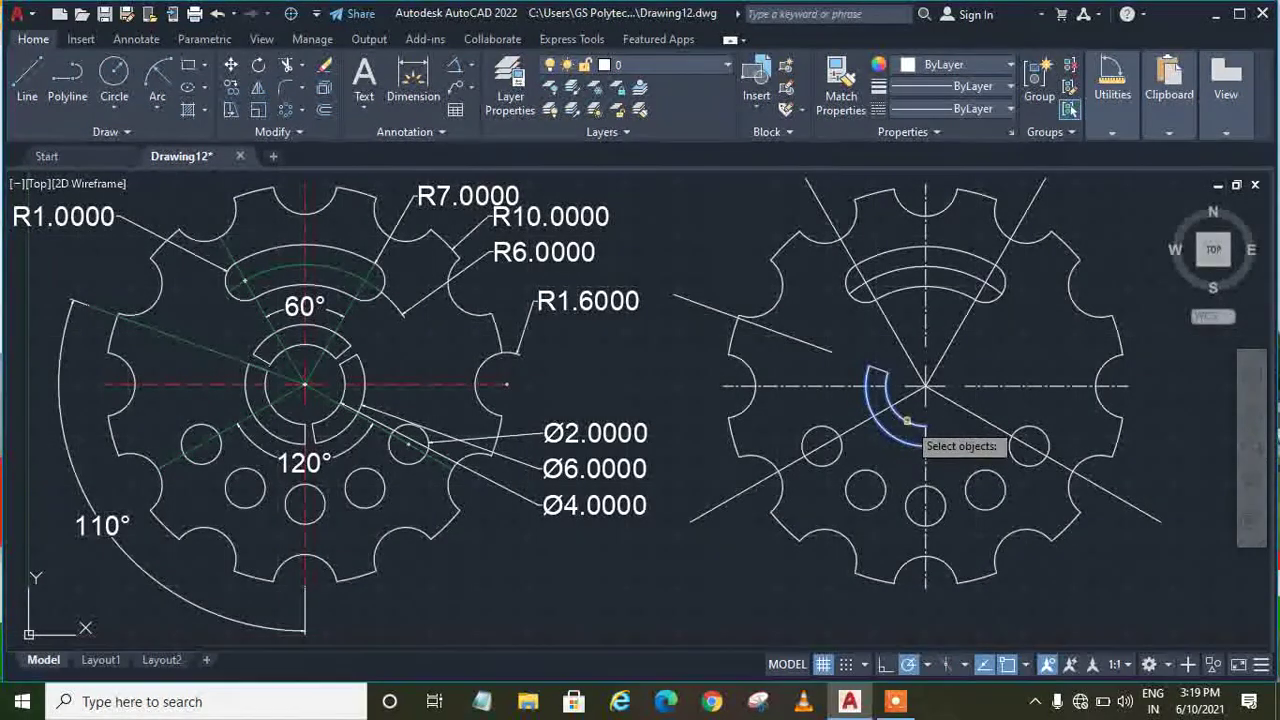
Polar-array the inner slot arc into 3 copies around the gear centre
drag(915, 430, 874, 373)
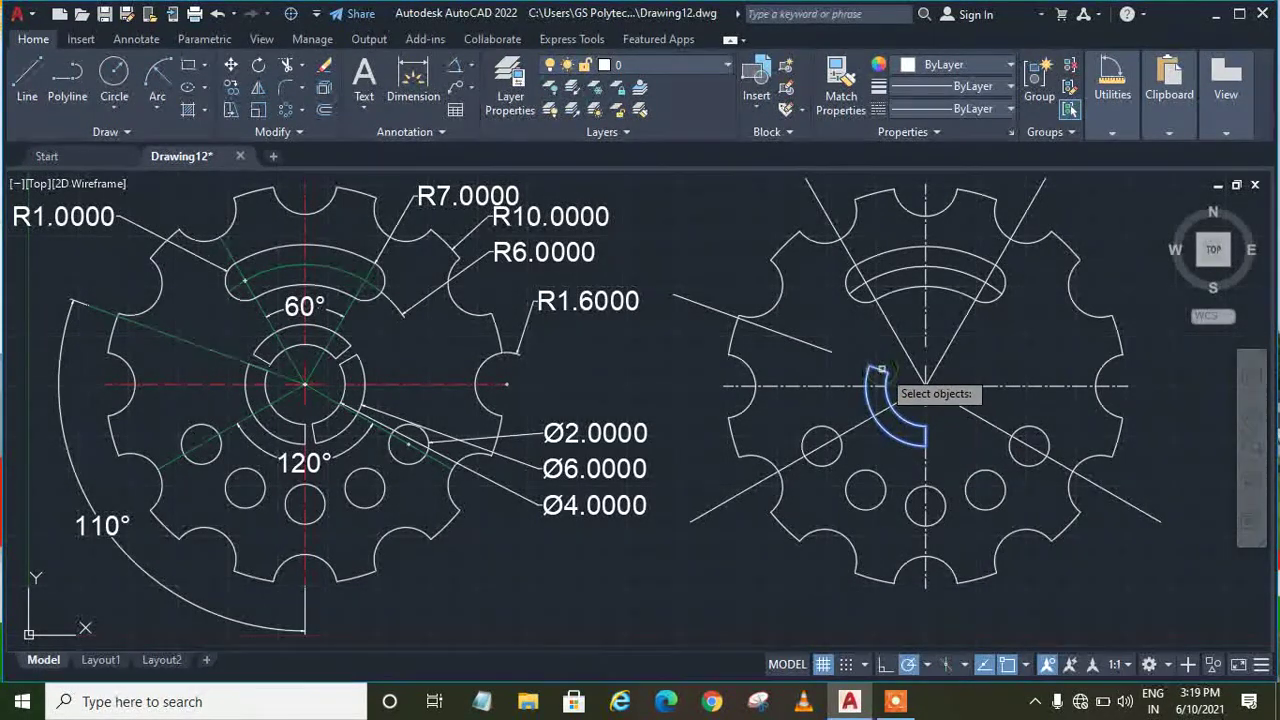
key(Return)
click(925, 385)
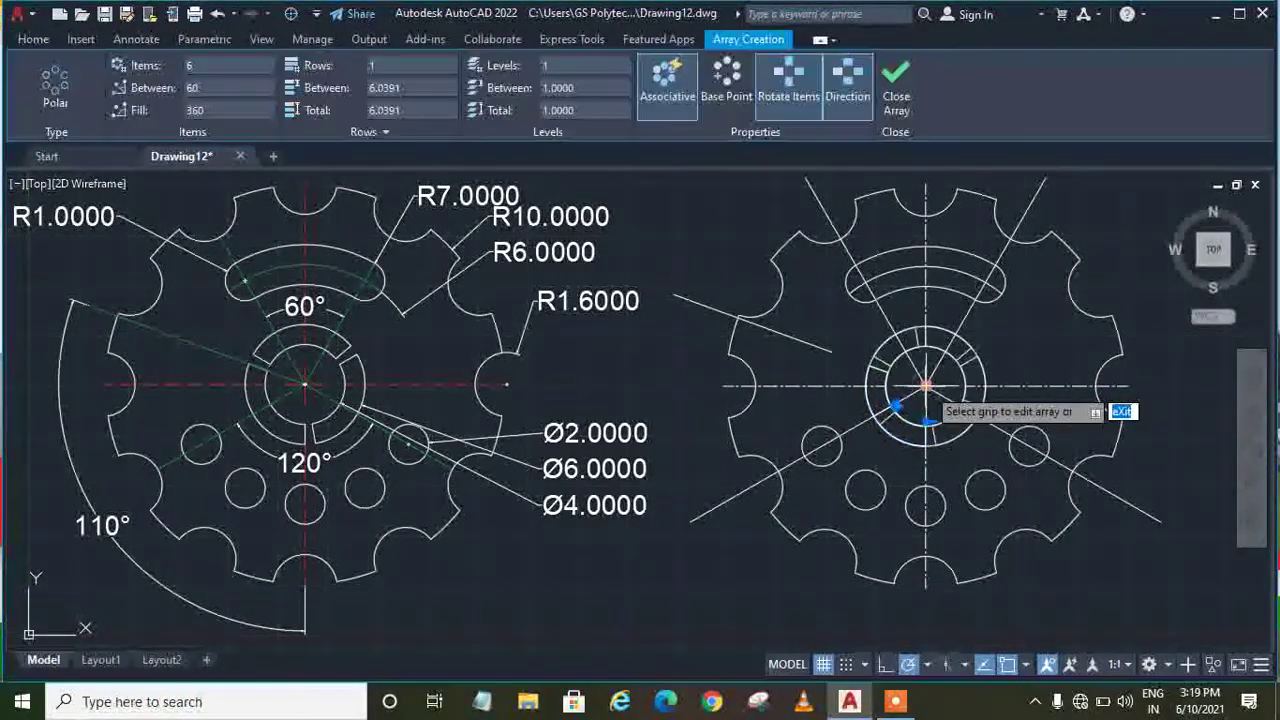
click(200, 63)
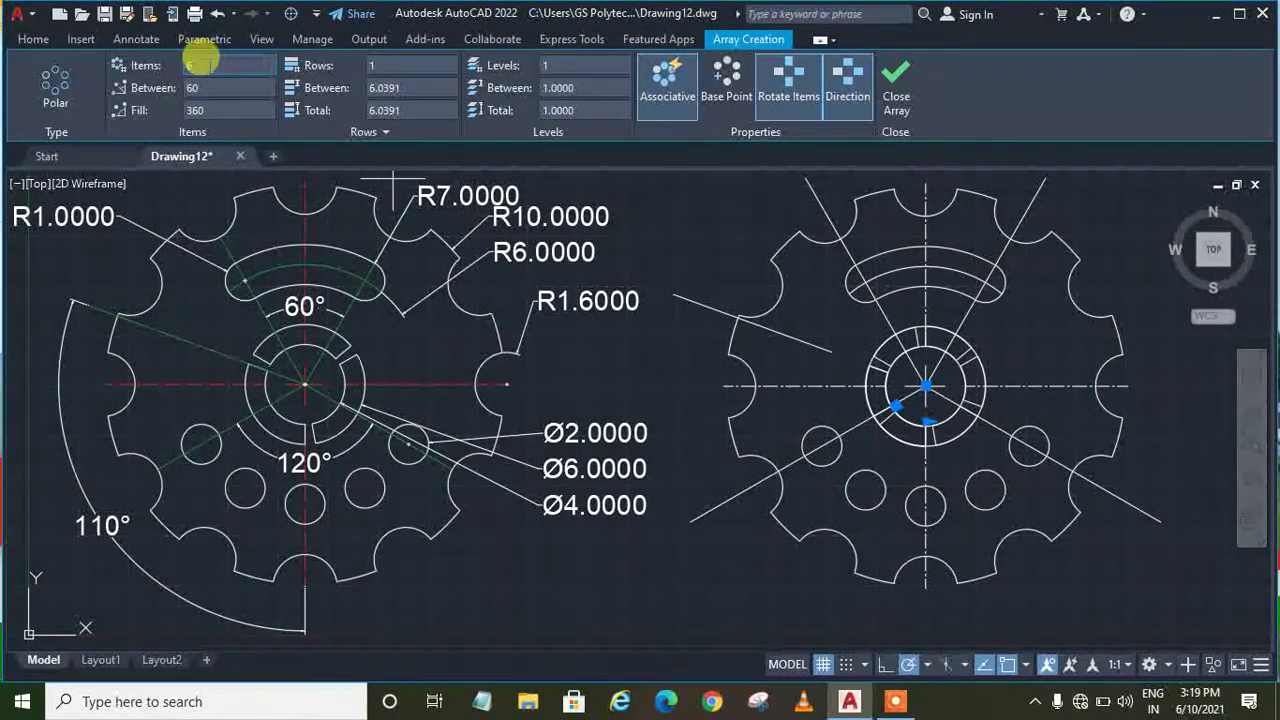
text(3)
key(Return)
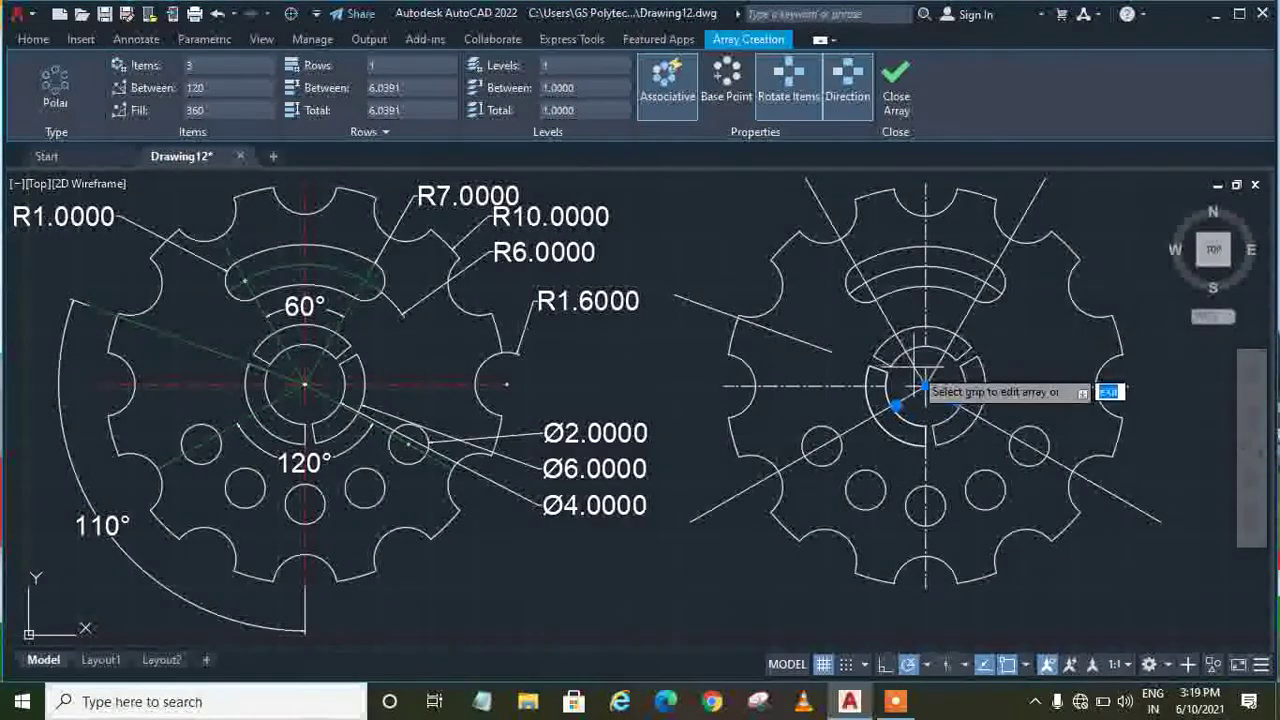
key(Return)
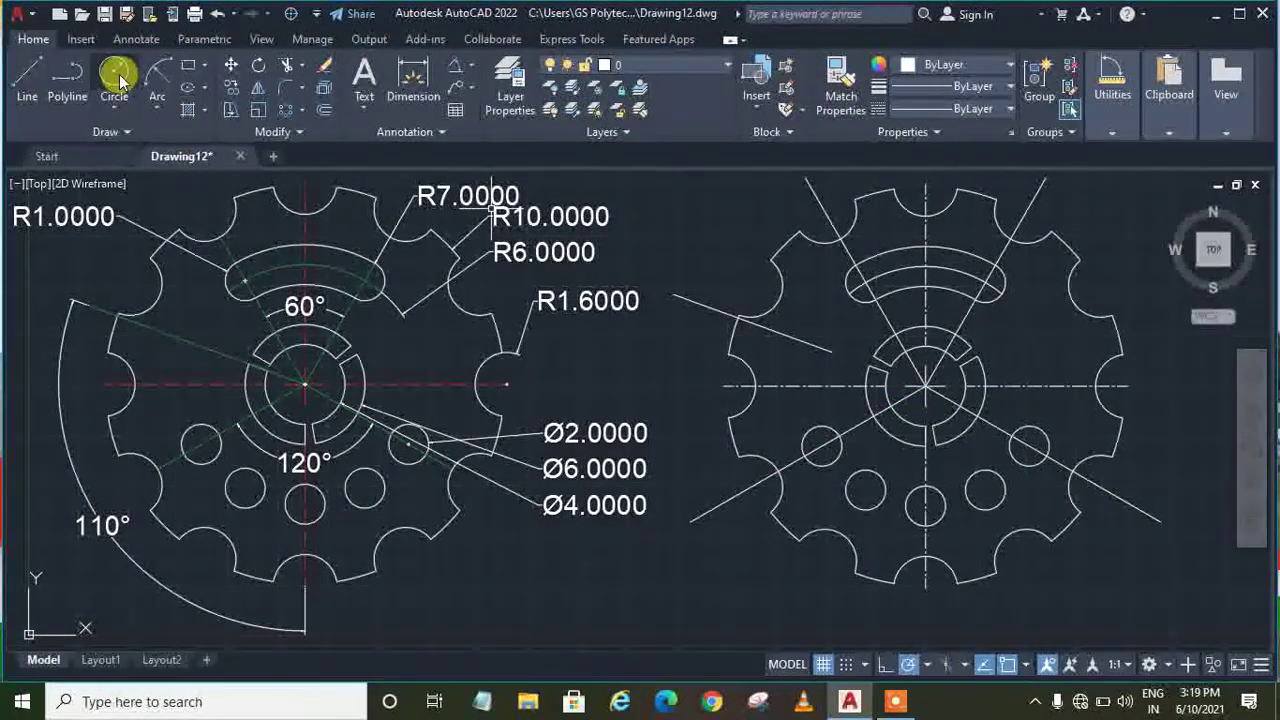
Extend the upper-left line to the gear centre, then select the whole right gear
click(24, 80)
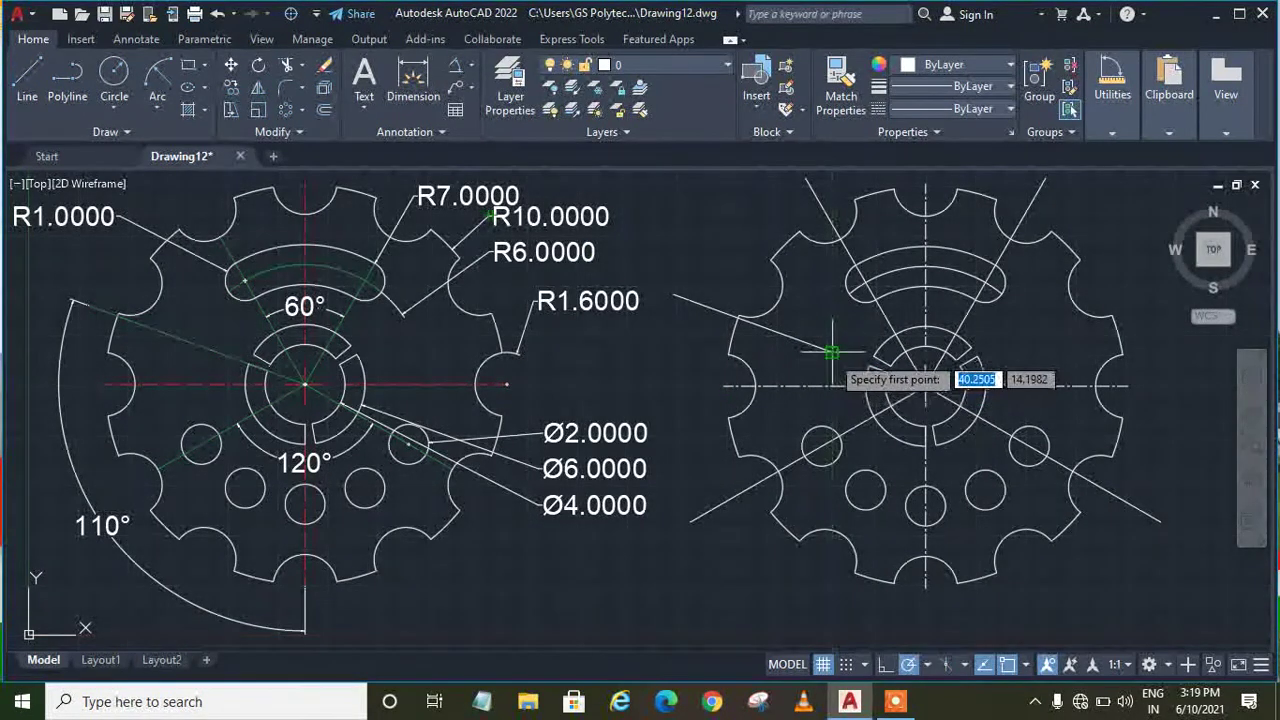
click(831, 354)
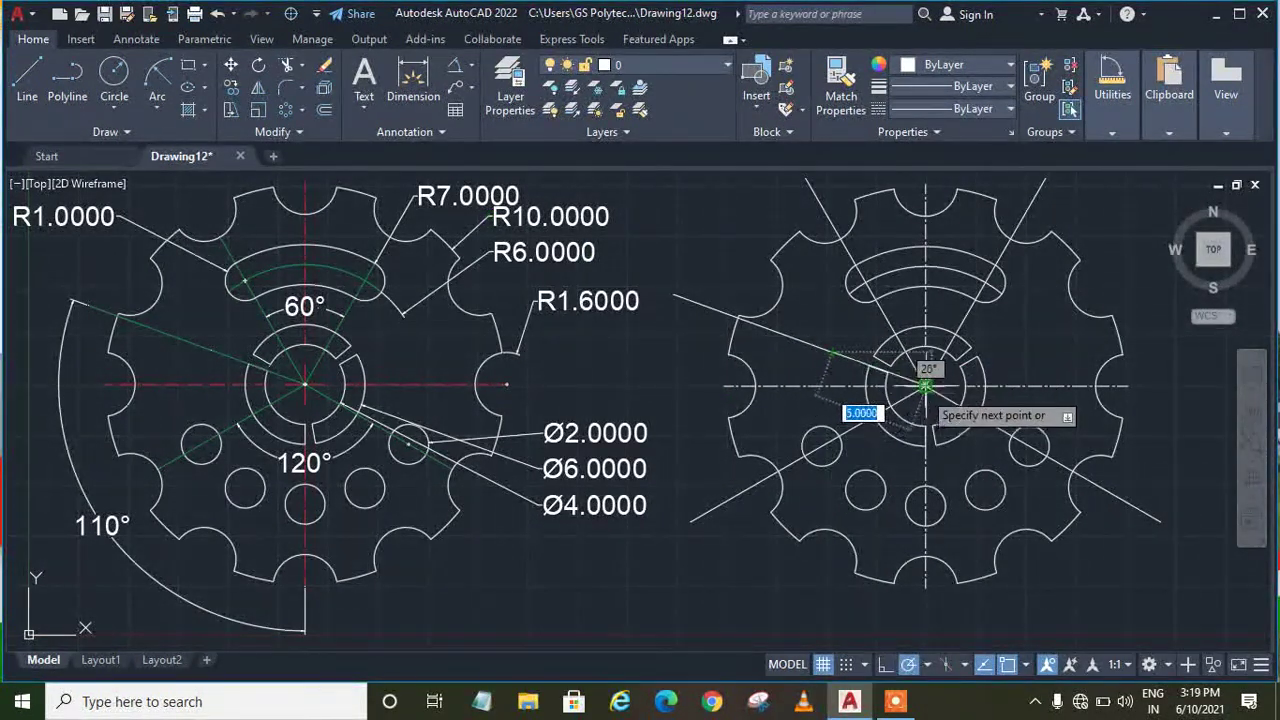
click(925, 387)
key(Escape)
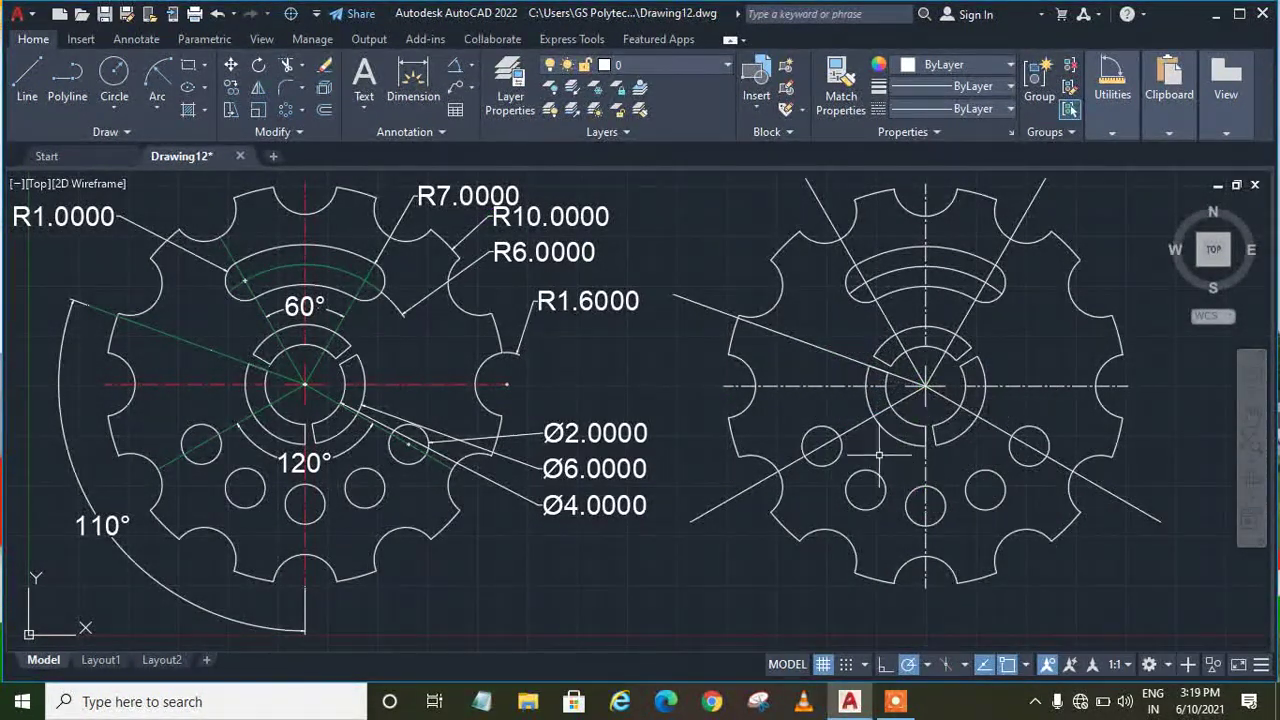
click(677, 294)
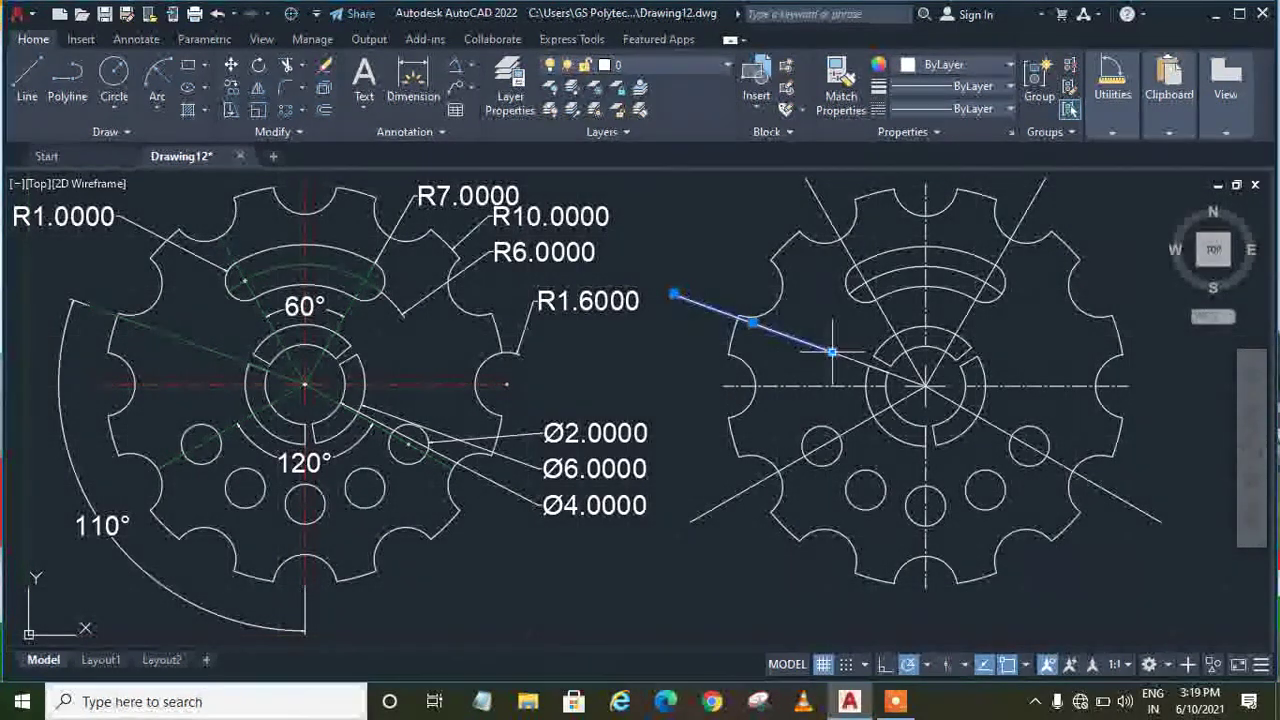
key(Escape)
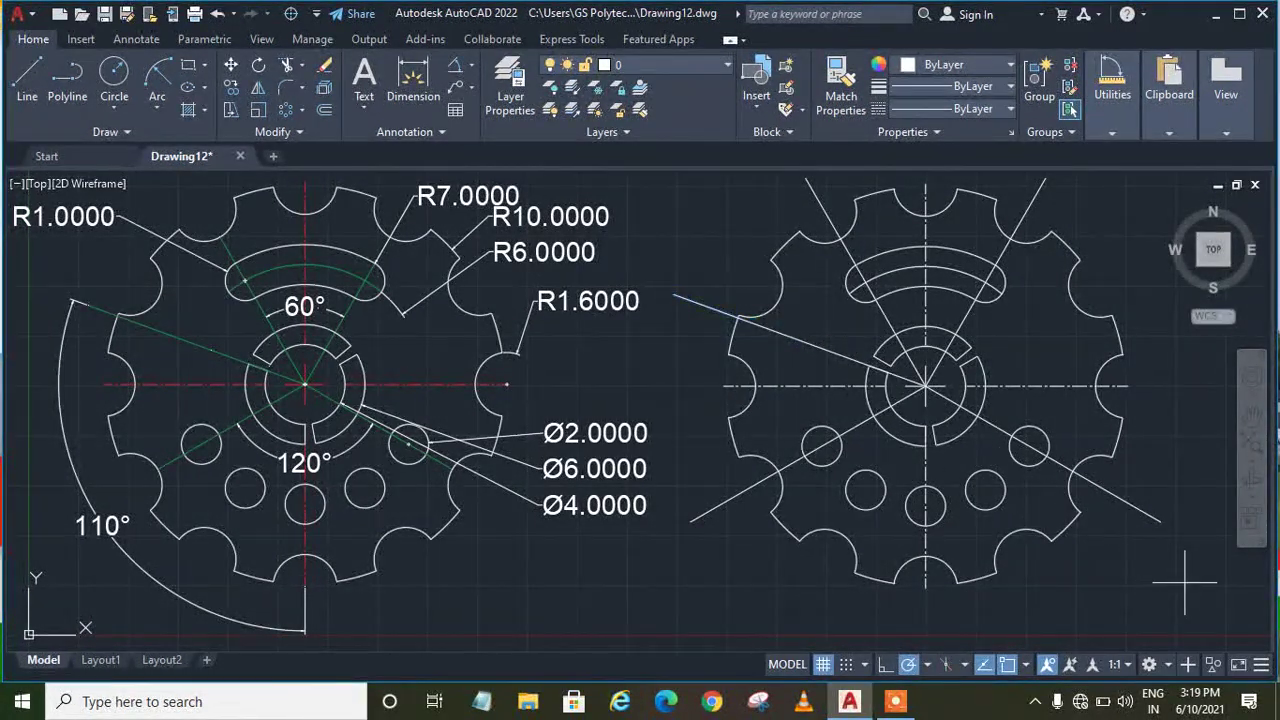
mouse_move(1184, 582)
mouse_down()
mouse_move(1106, 178)
mouse_move(1056, 225)
mouse_up()
text(J)
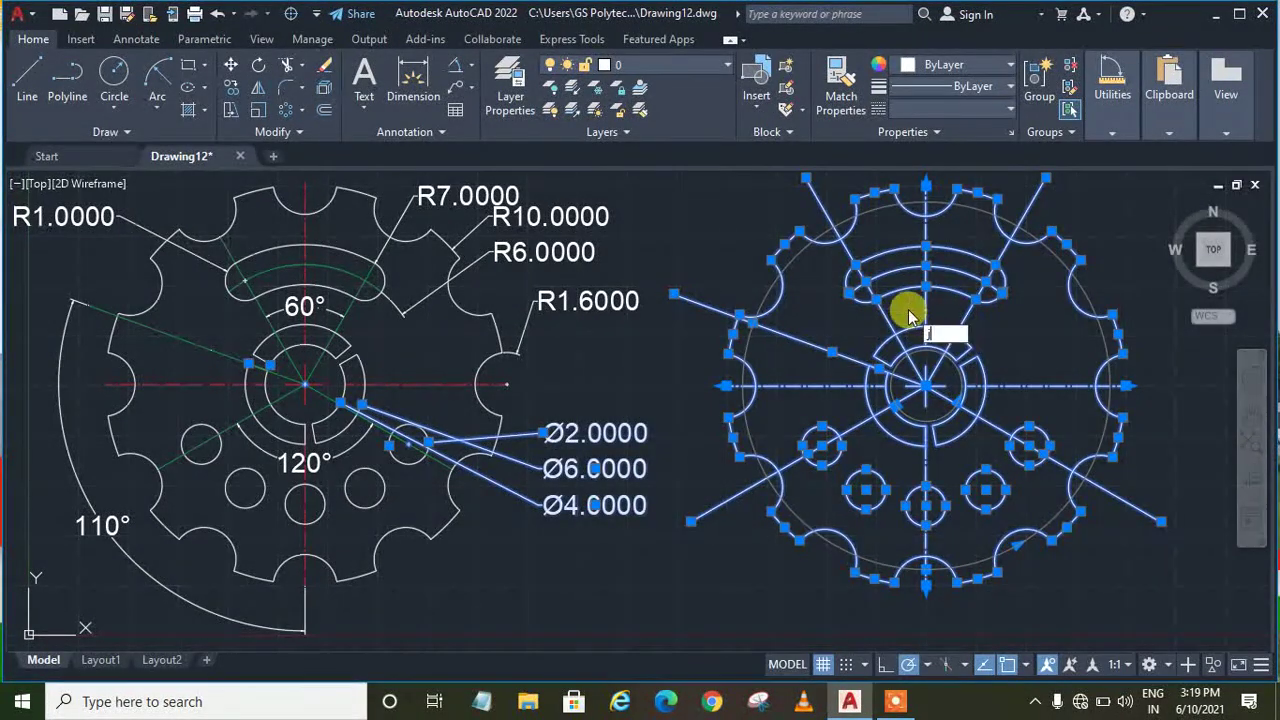
key(Return)
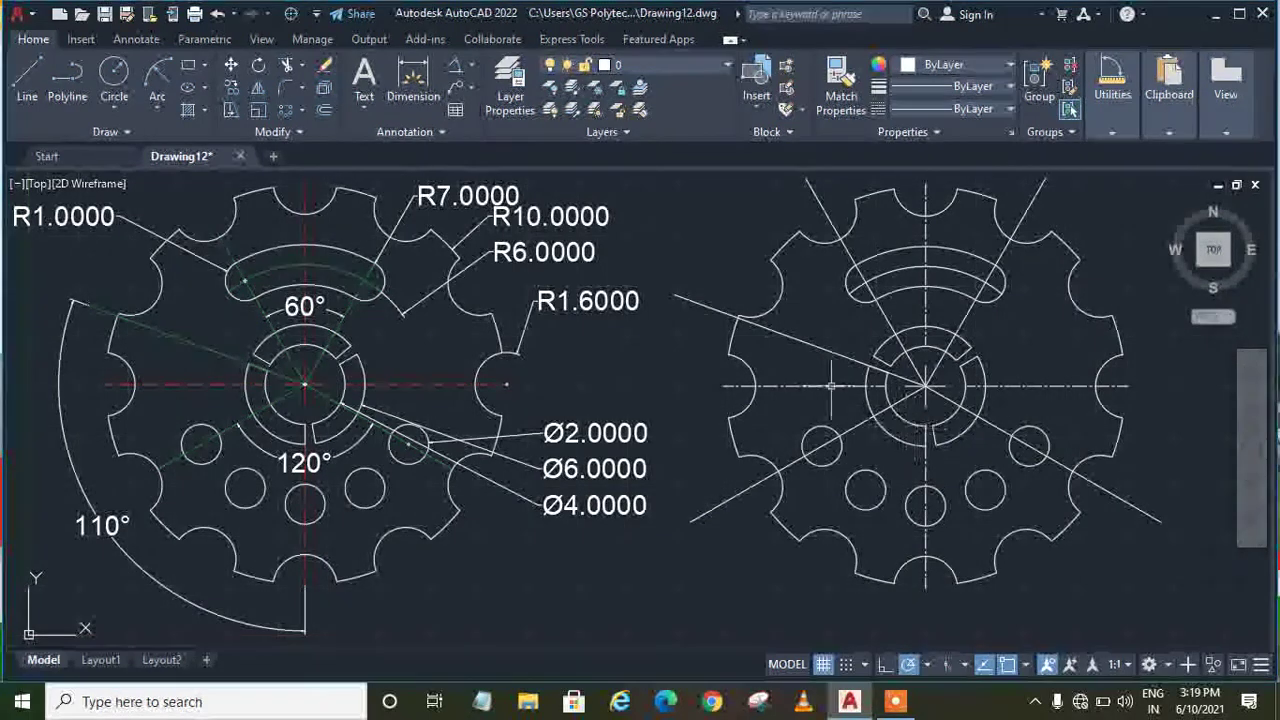
Colour the four radial lines pink (242,113,114)
click(810, 343)
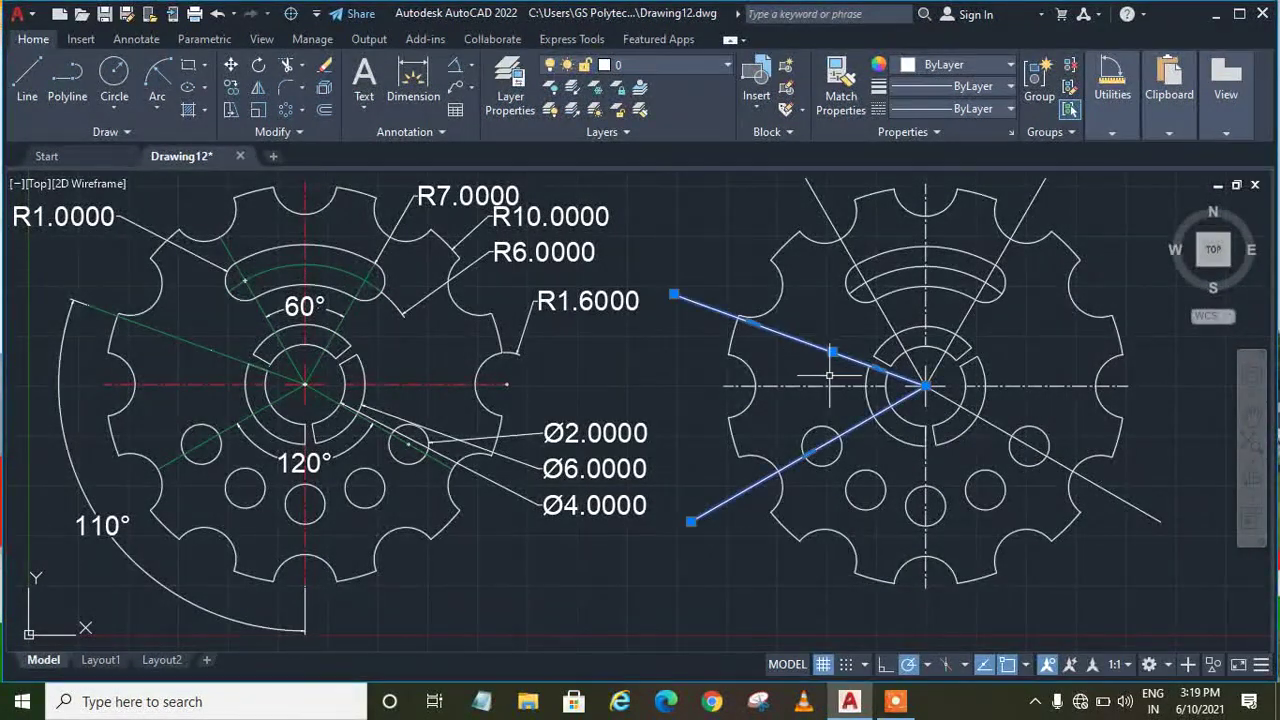
click(858, 258)
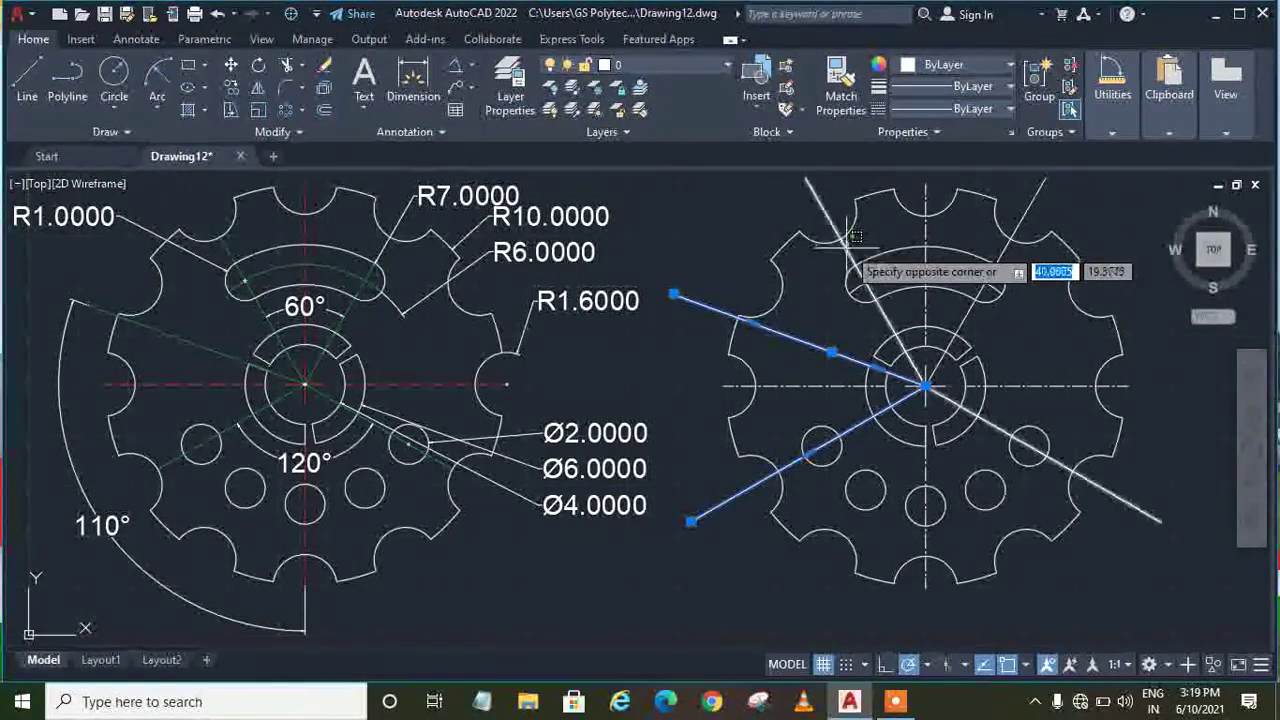
click(846, 248)
click(1005, 248)
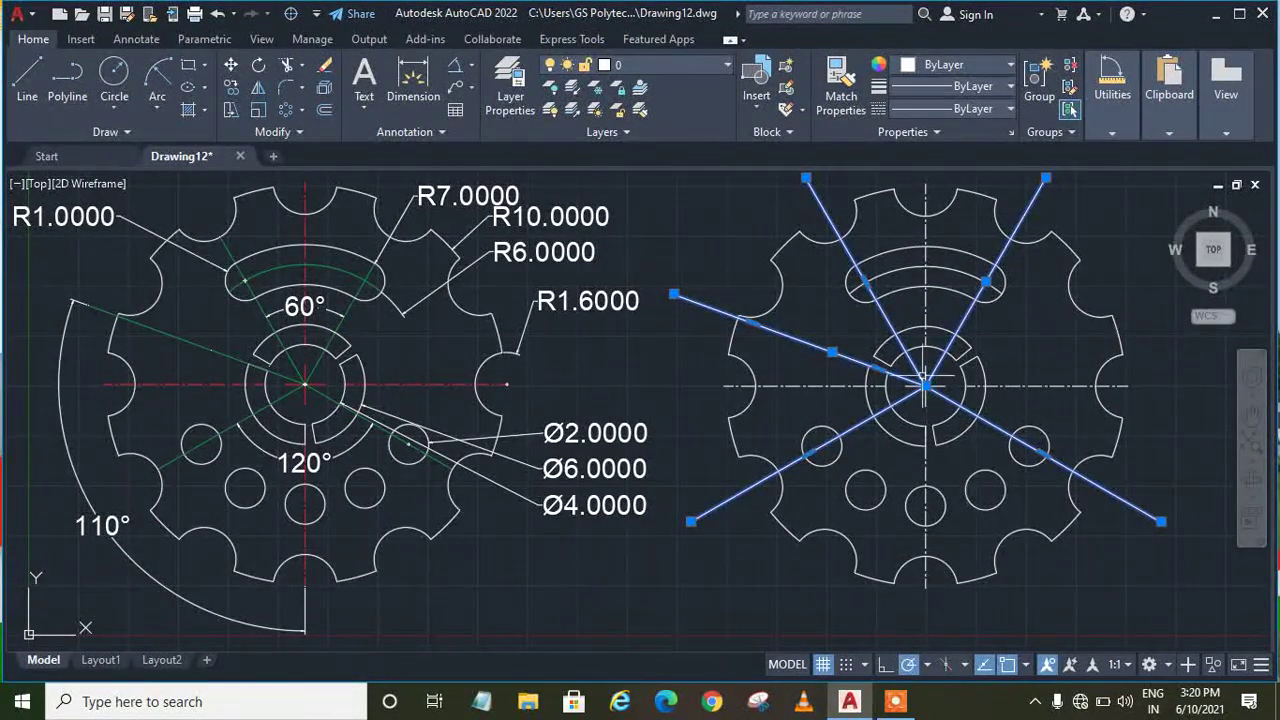
click(985, 62)
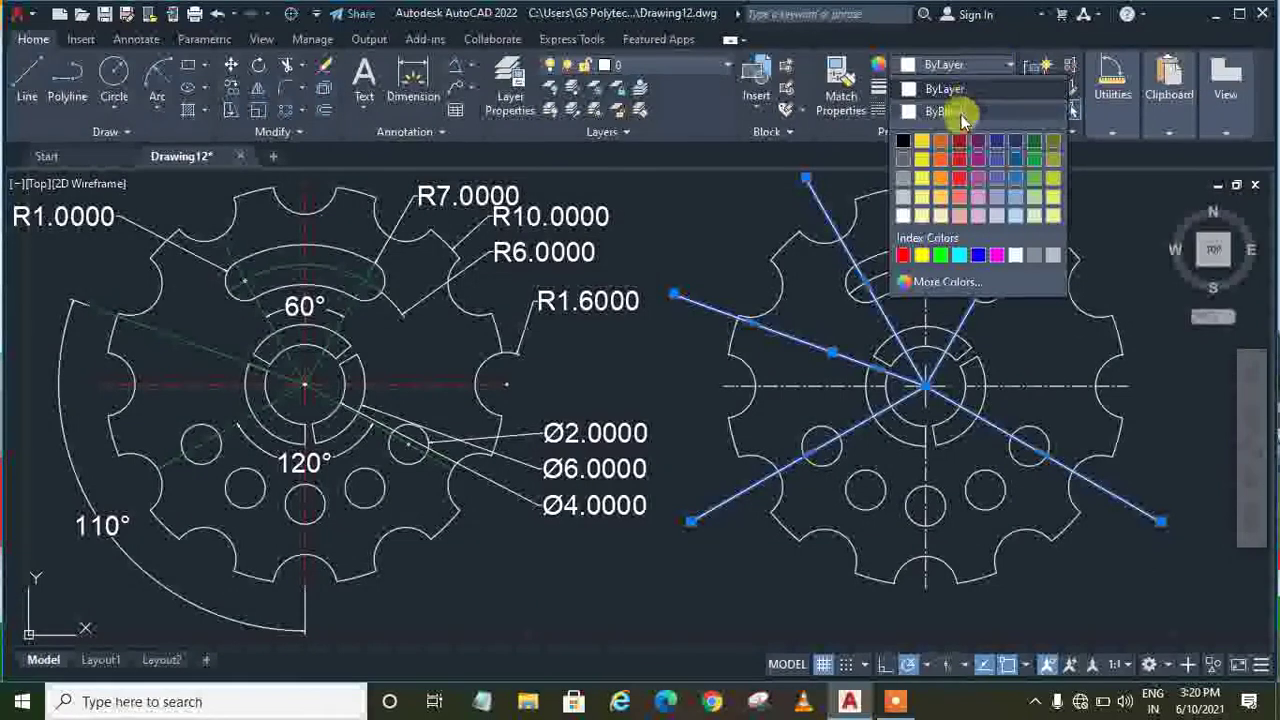
click(962, 196)
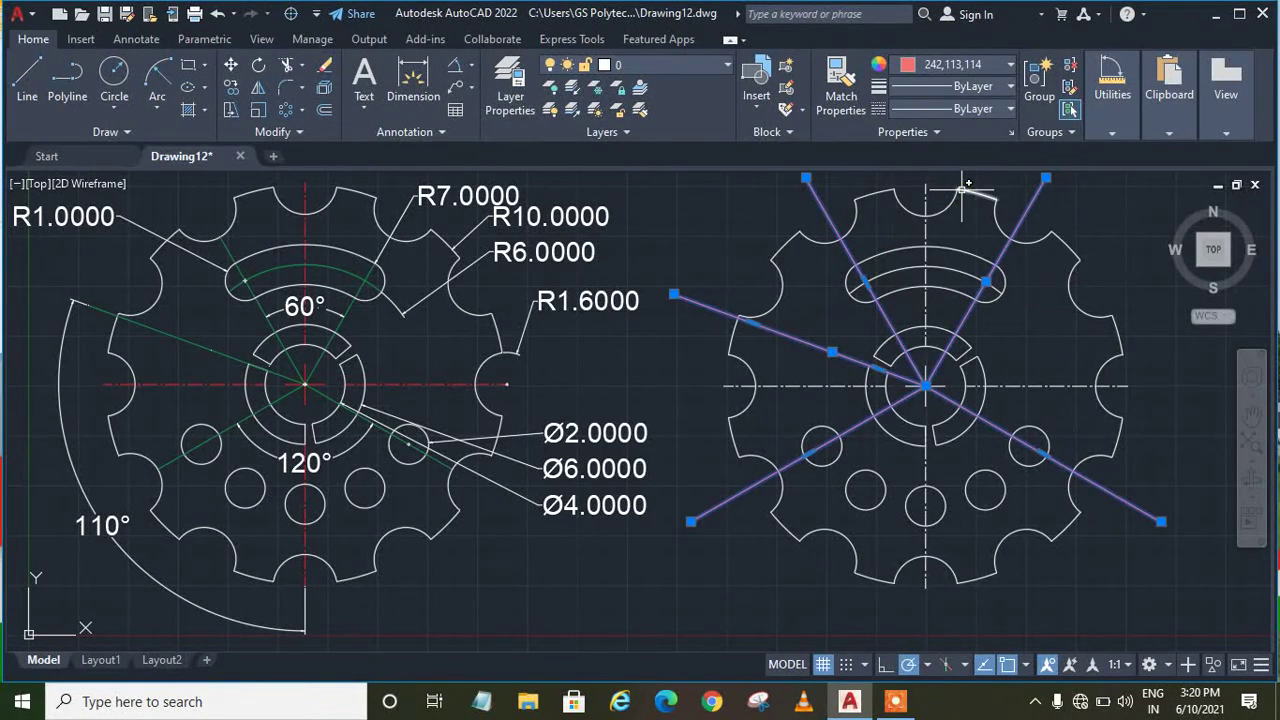
key(Escape)
Colour the horizontal and vertical centre lines green
click(928, 182)
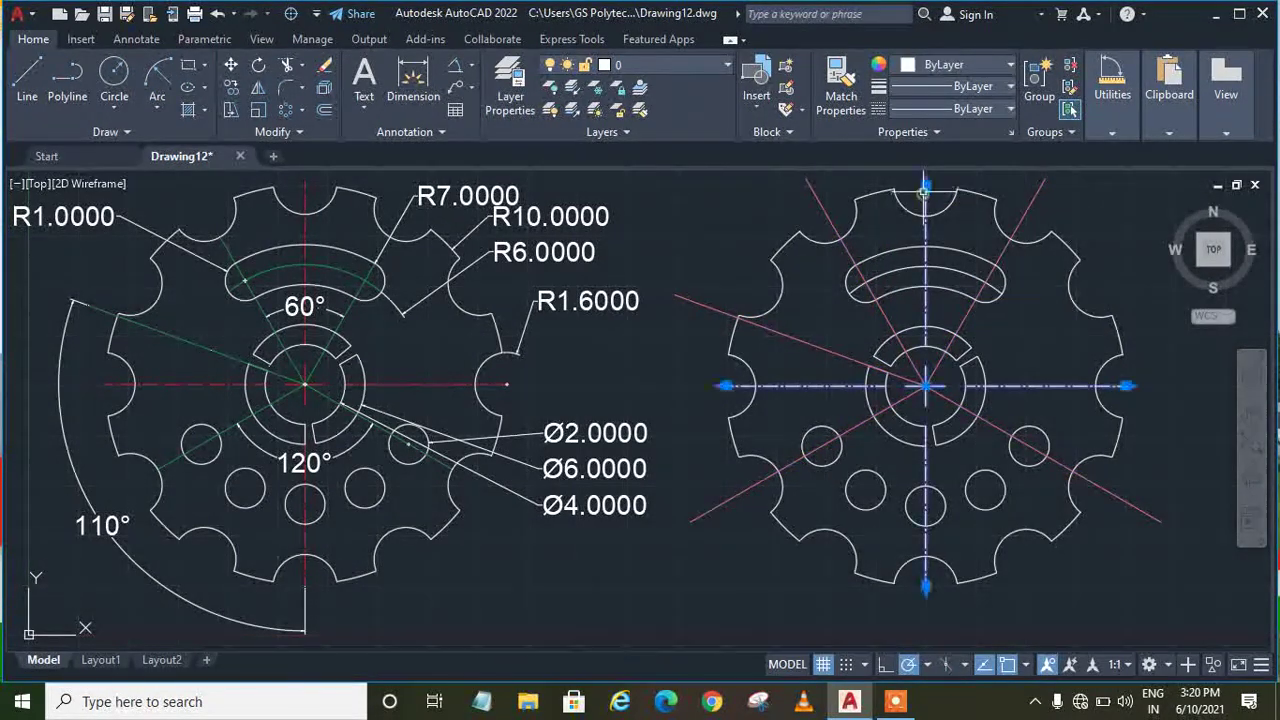
click(966, 66)
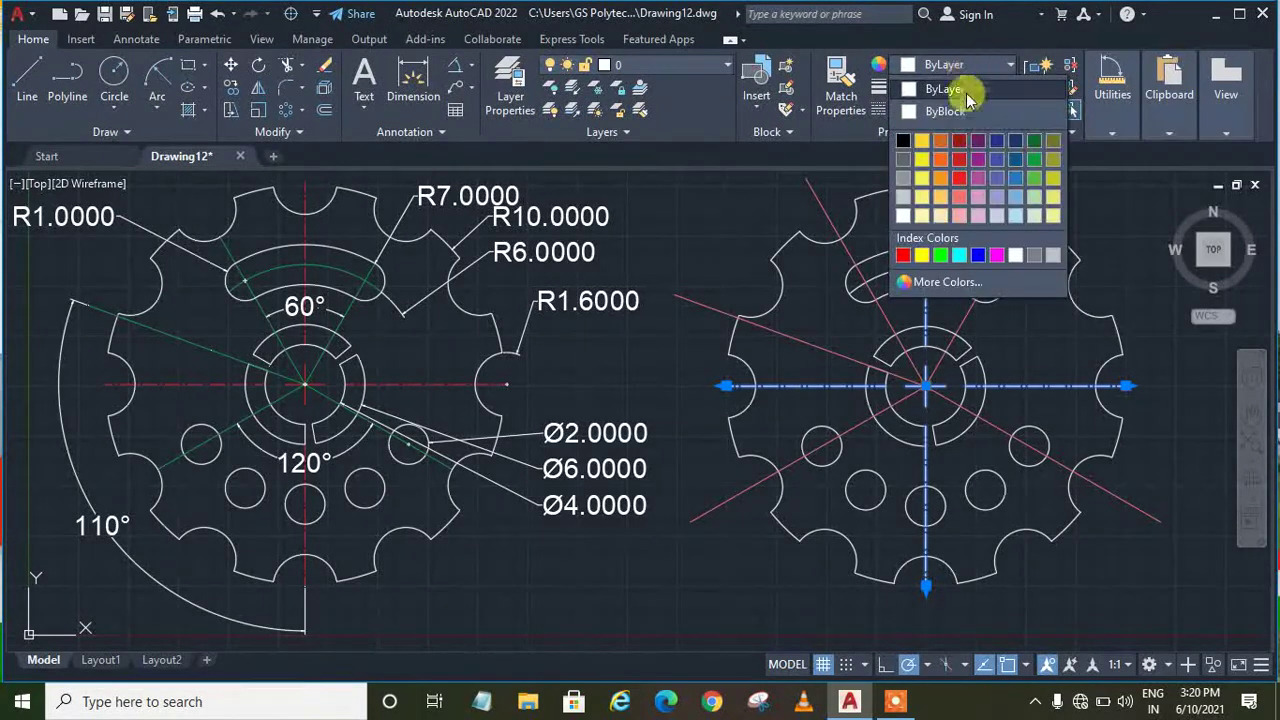
click(940, 255)
key(Escape)
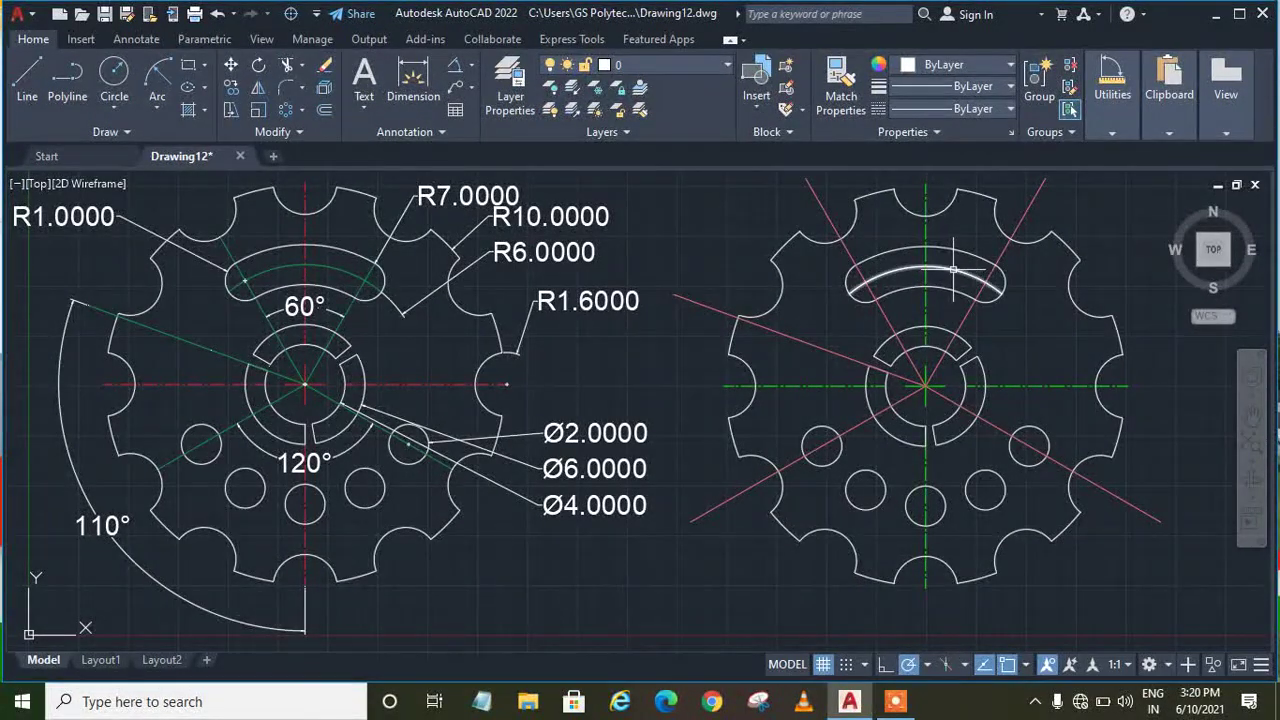
Give the curved slot's centre arc the same pink colour as the radial lines
click(975, 64)
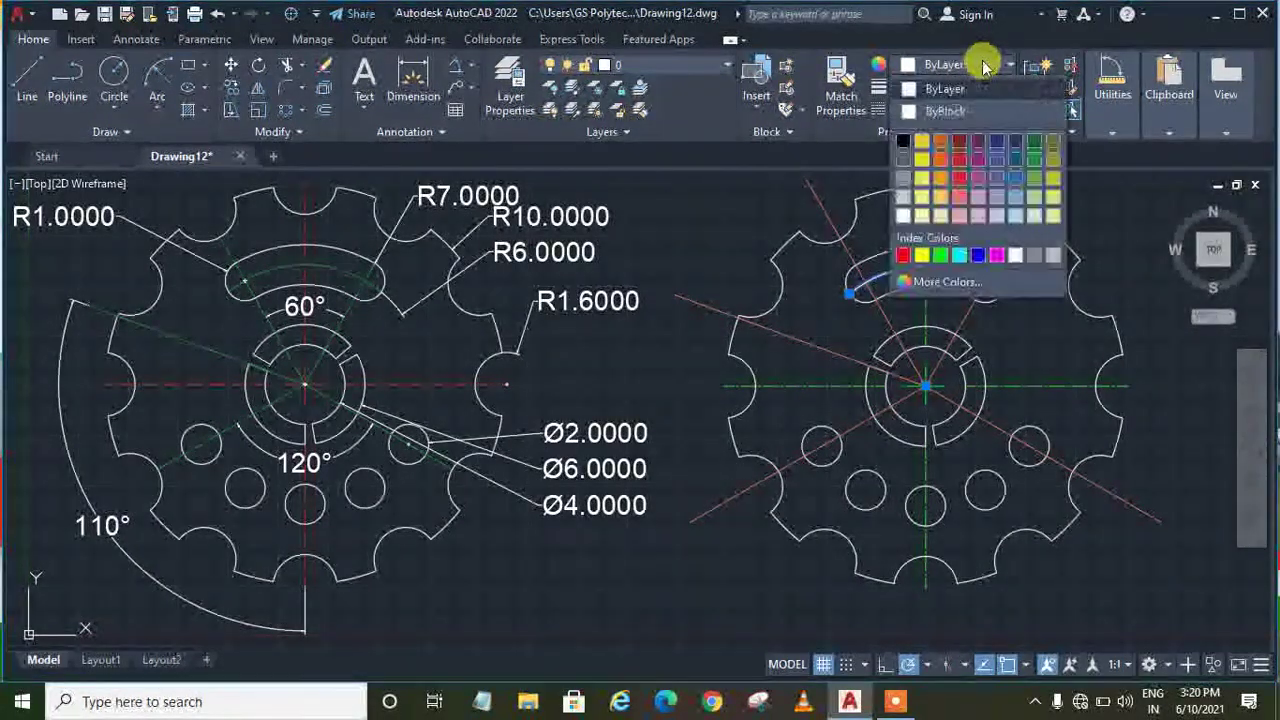
click(960, 195)
key(Escape)
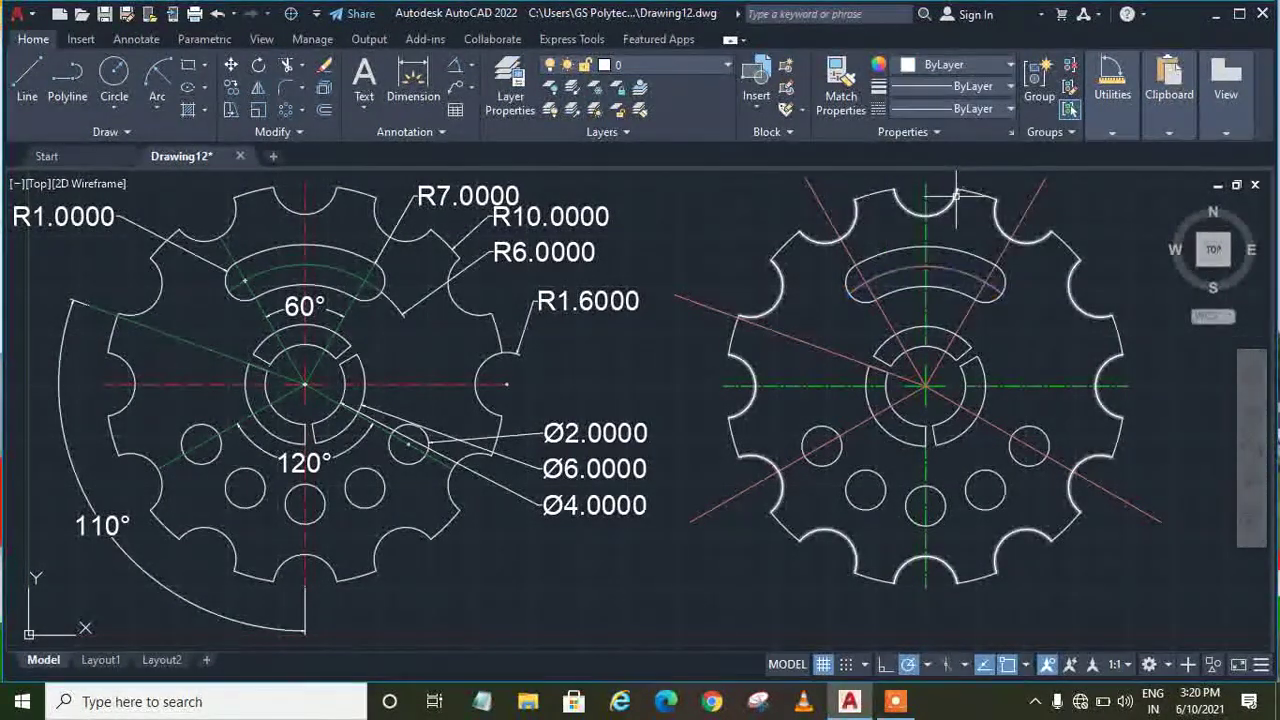